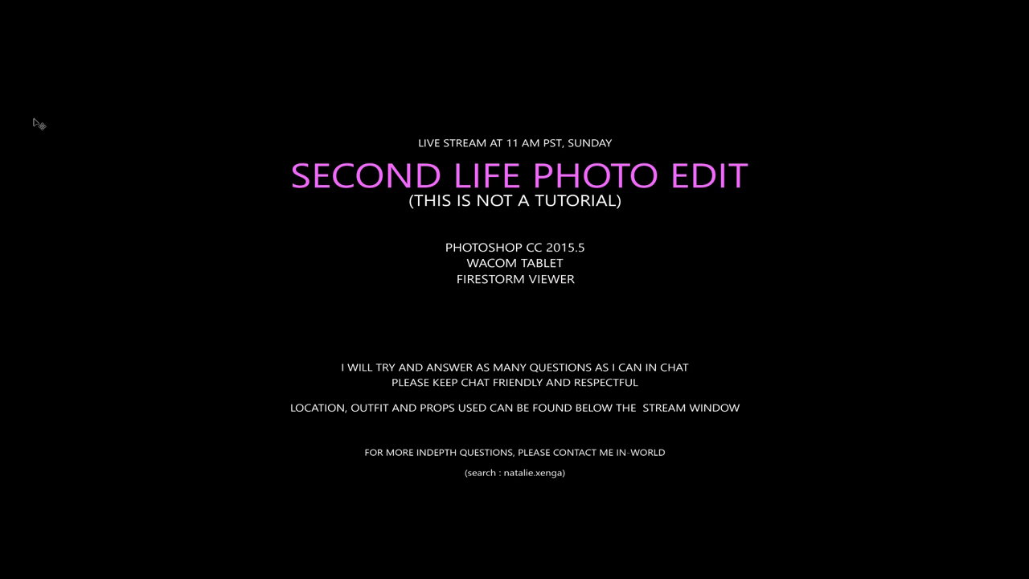
Exit full-screen view and close Cover.png so Snapshot_042.png is showing.
key("f")
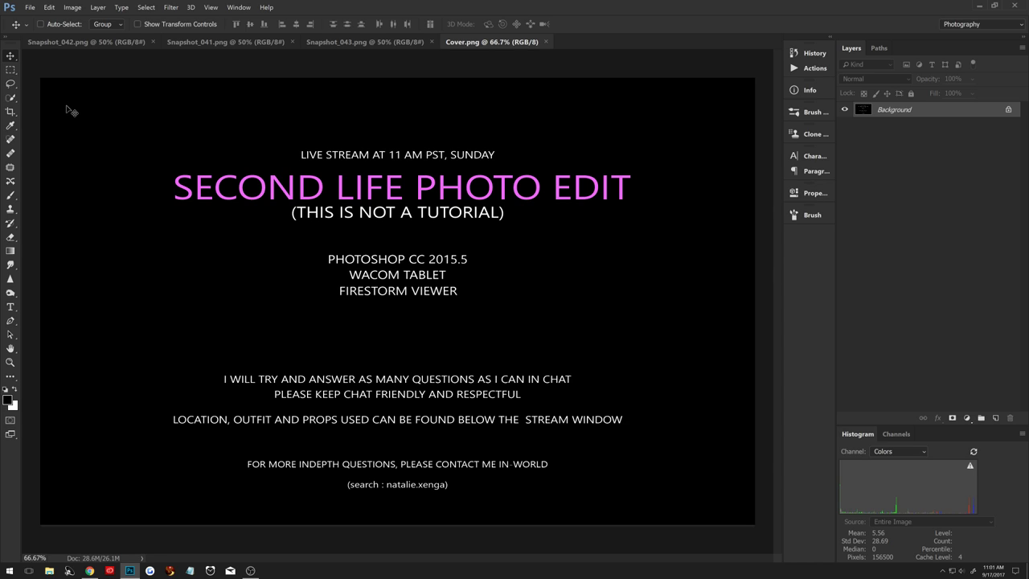
left_click(547, 42)
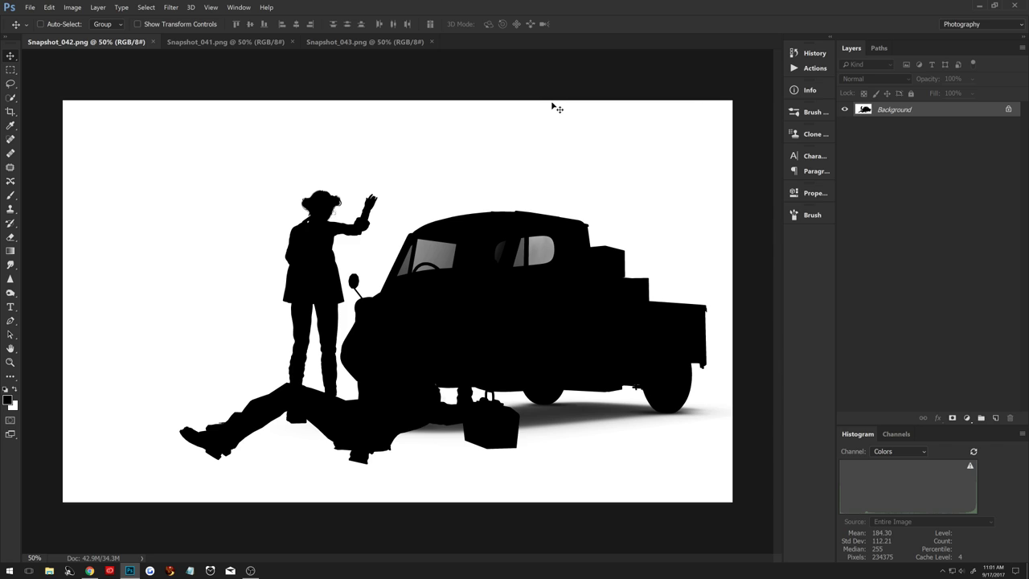
Invert the Snapshot_042 silhouette to white on black and select all of it.
key("ctrl")
key("ctrl+i")
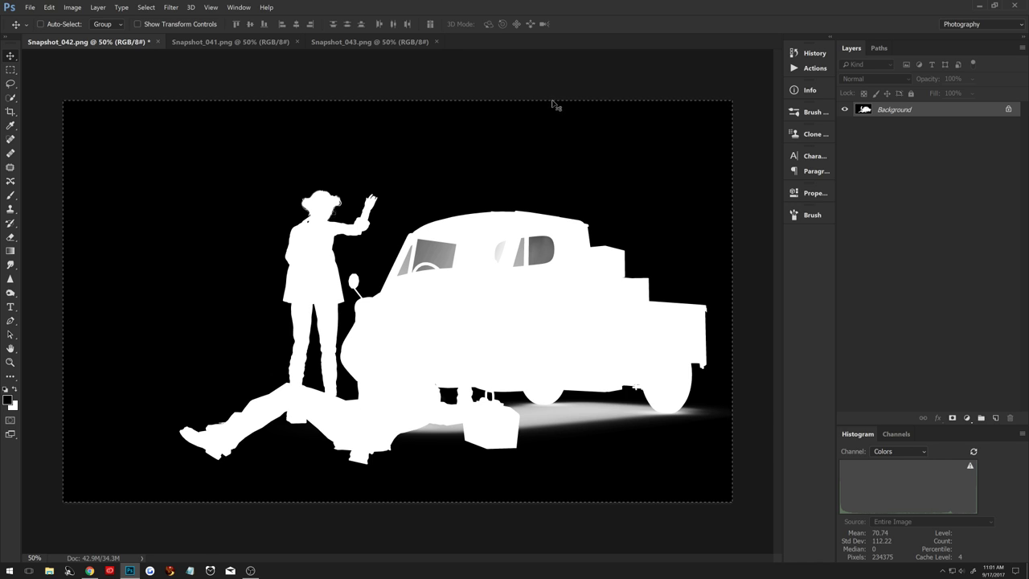
key("ctrl+a")
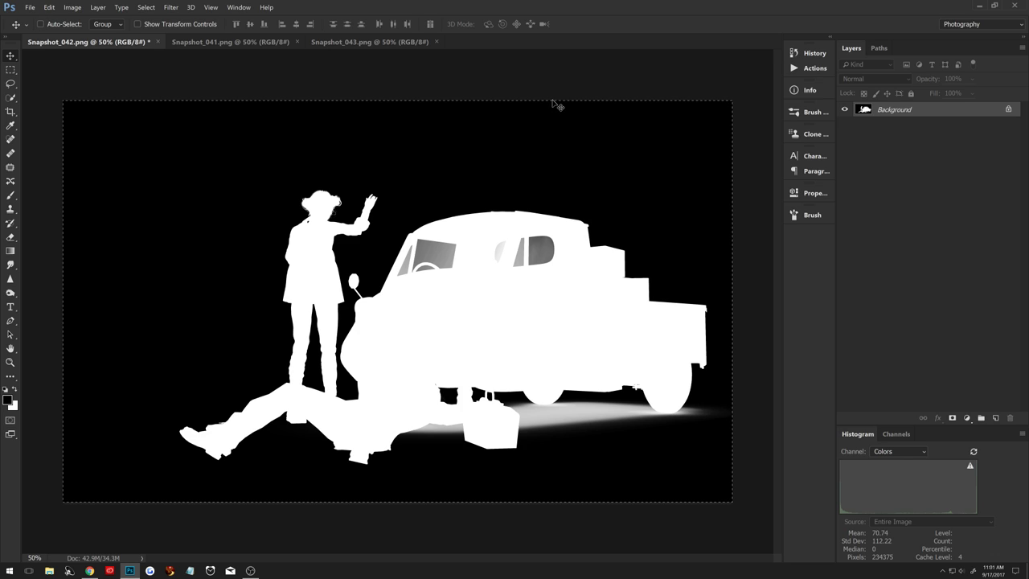
left_click(255, 40)
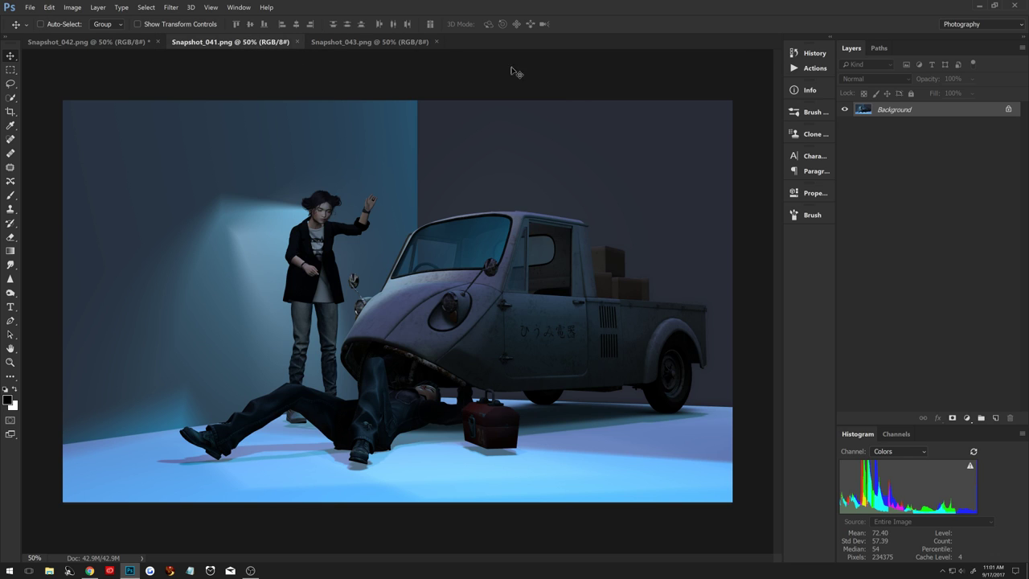
Paste the silhouette into a layer mask on Snapshot_041, apply it, and load the cut-out as a selection.
left_click(954, 419)
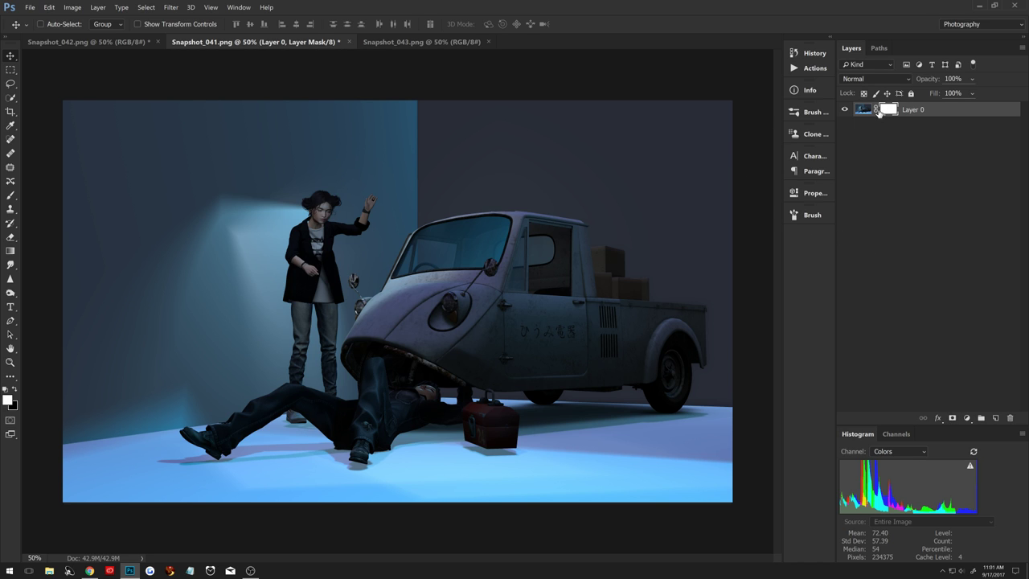
left_click_drag(884, 113, 887, 111)
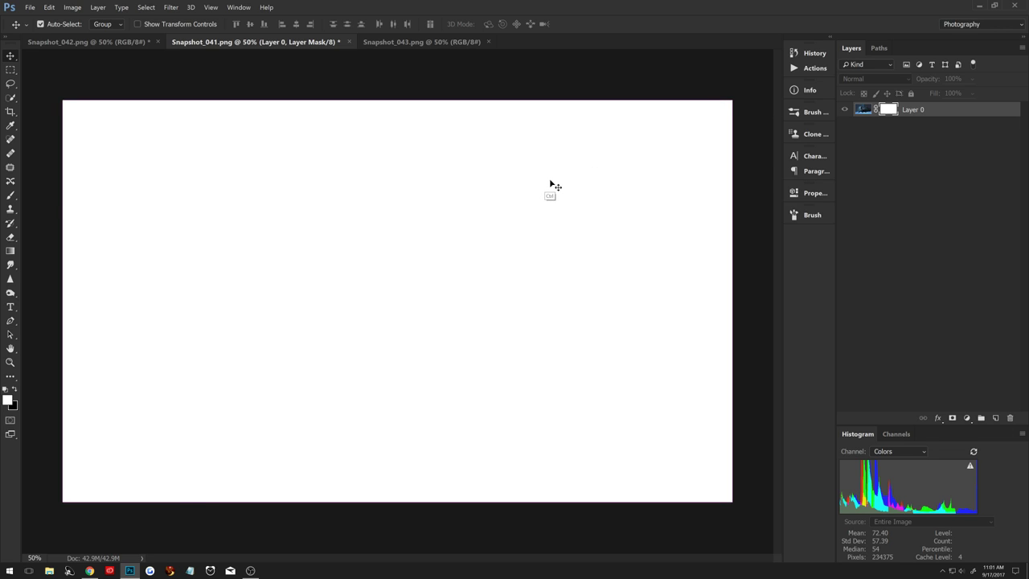
key("ctrl+v")
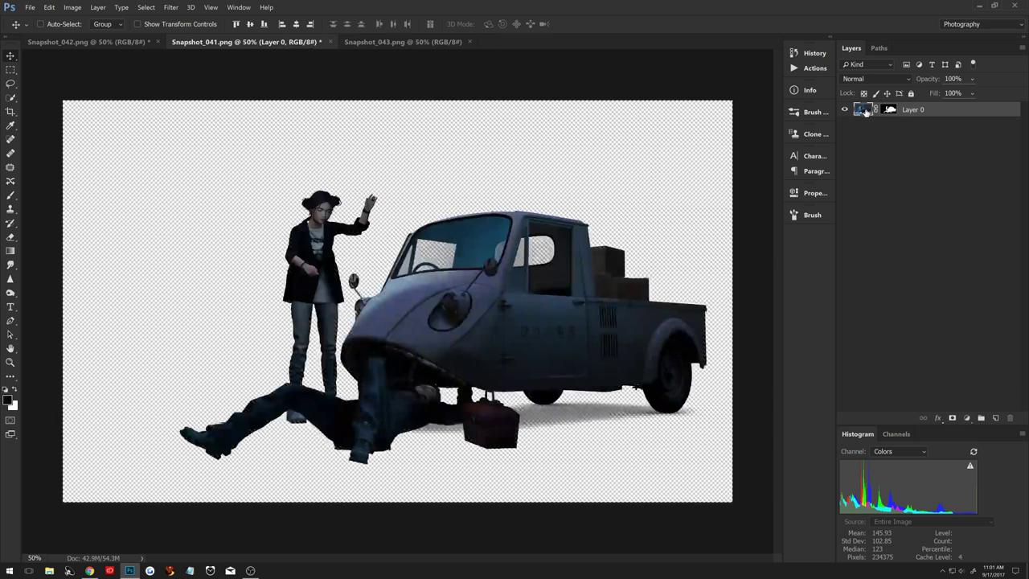
left_click(862, 110)
right_click(888, 111)
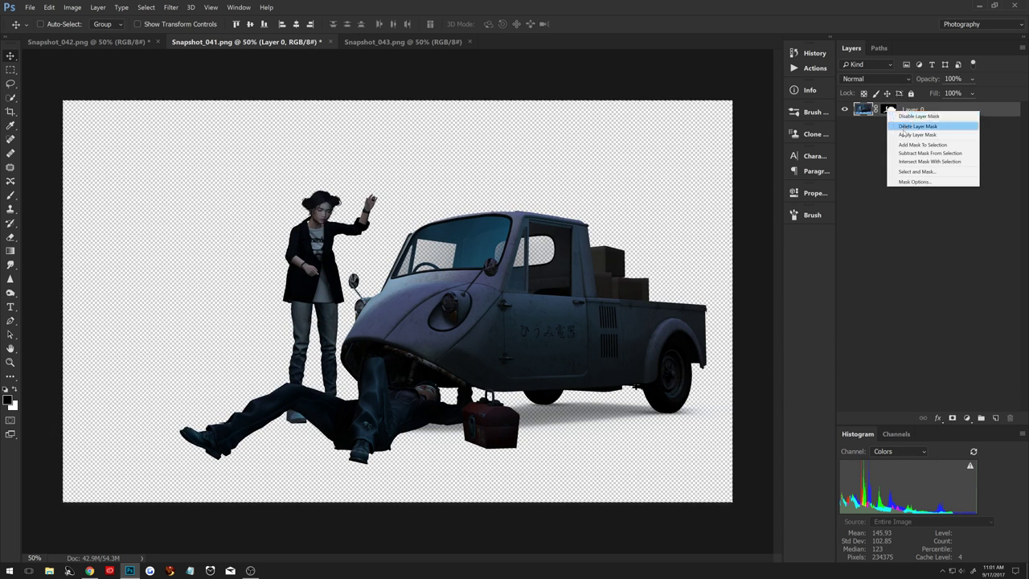
left_click(906, 134)
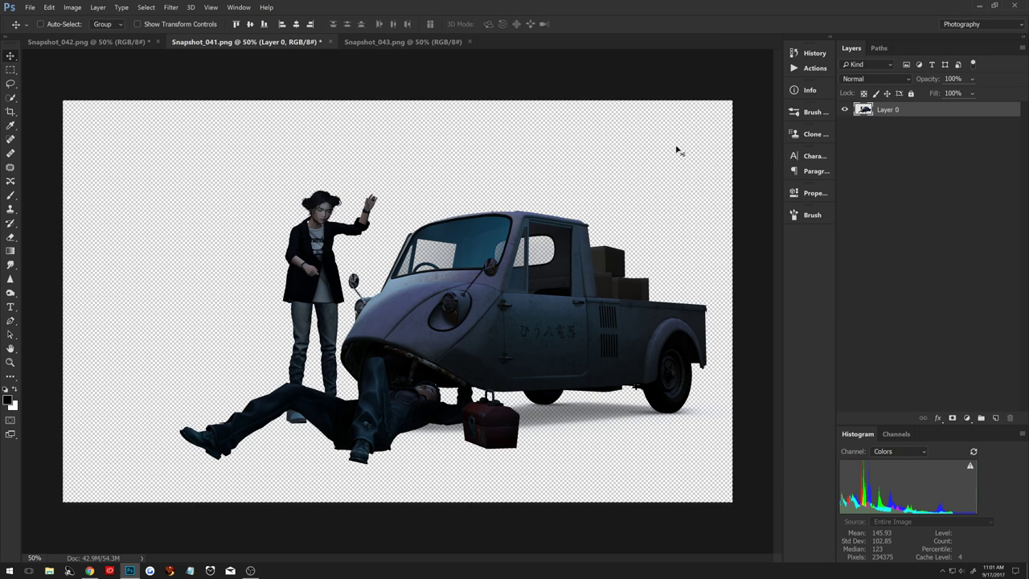
key("ctrl")
left_click(864, 111, "ctrl")
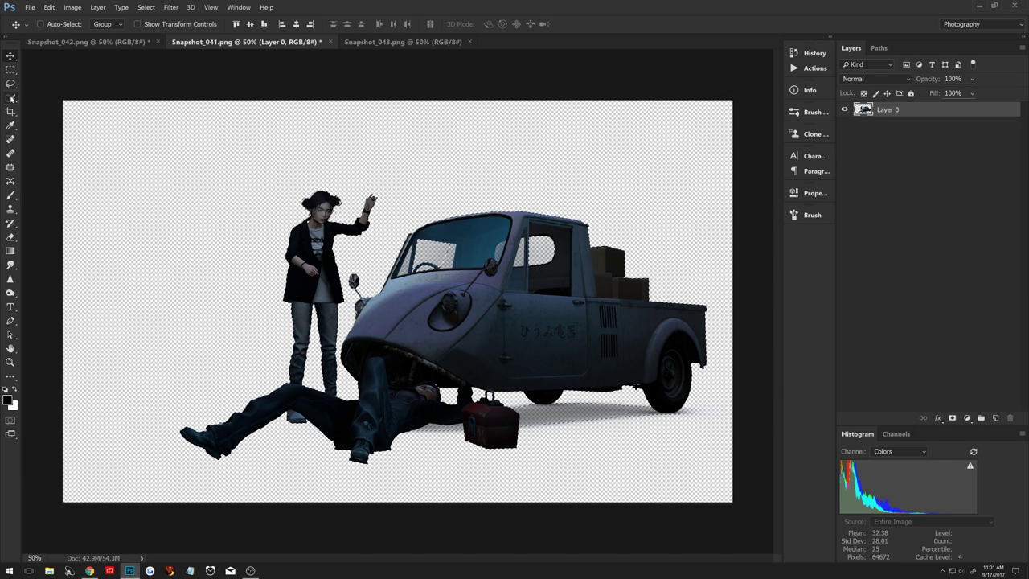
left_click(10, 83)
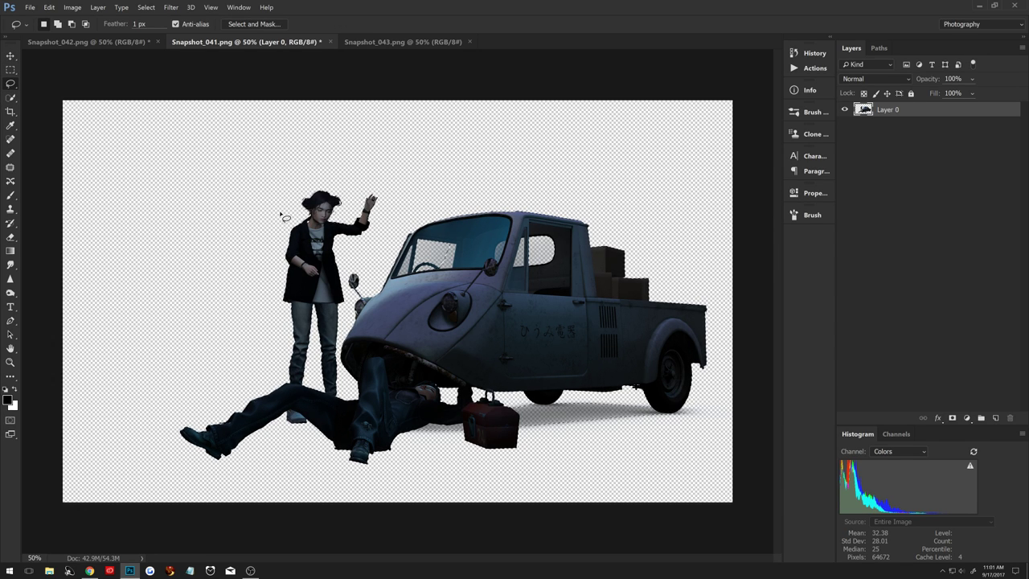
left_click_drag(283, 215, 310, 220)
mouse_move(378, 219)
left_mouse_down()
mouse_move(512, 200)
mouse_move(670, 222)
mouse_move(725, 312)
mouse_move(717, 364)
mouse_move(685, 427)
mouse_move(556, 465)
mouse_move(322, 483)
mouse_move(110, 432)
mouse_move(209, 272)
mouse_move(283, 214)
left_mouse_up()
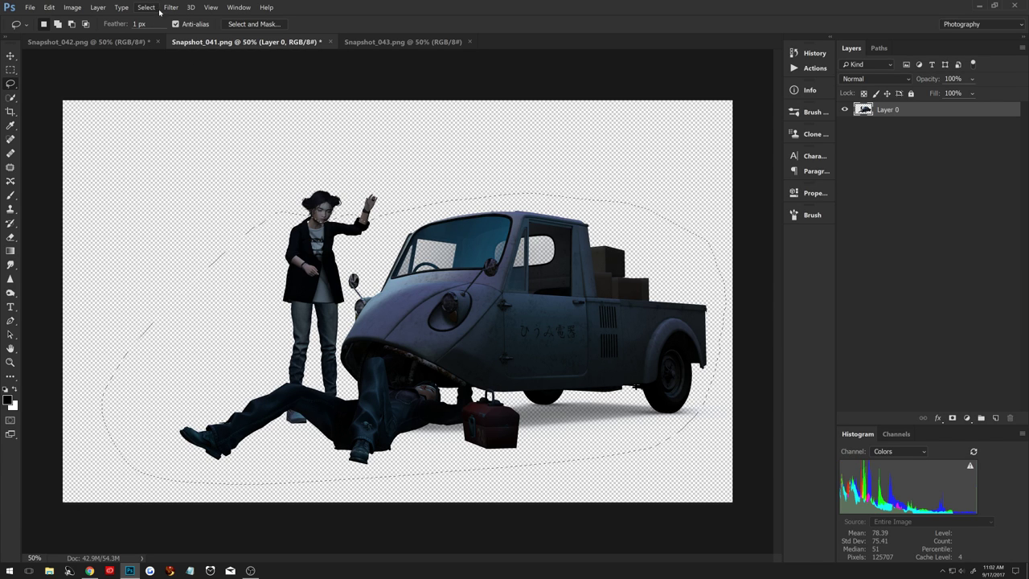
left_click(171, 8)
mouse_move(177, 103)
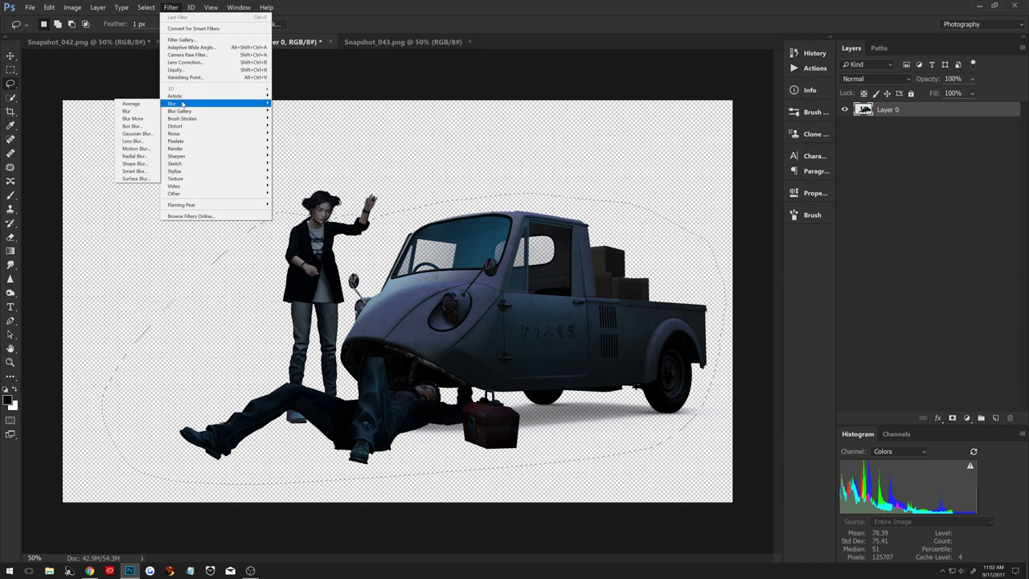
left_click(150, 134)
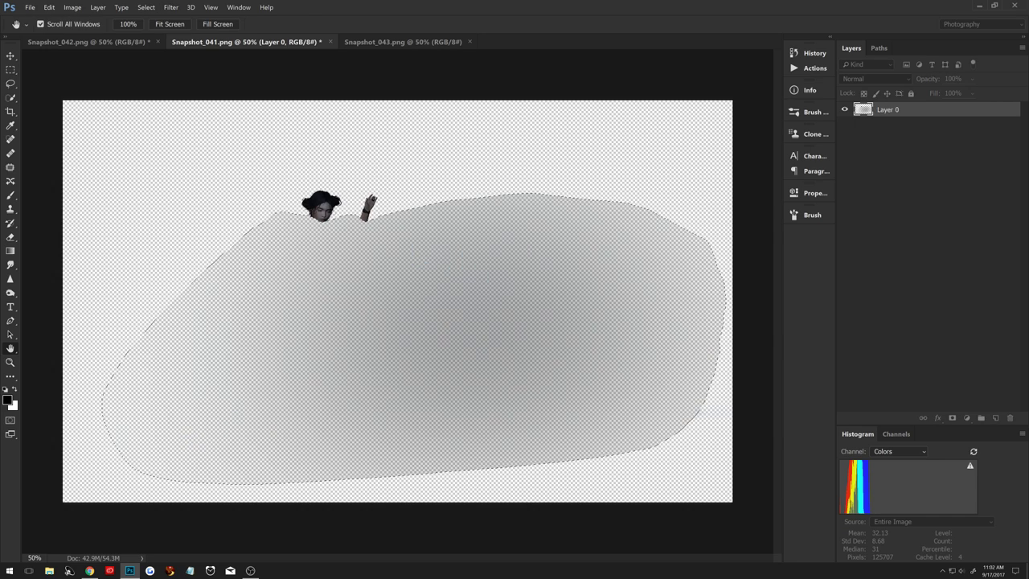
left_click_drag(257, 165, 668, 152)
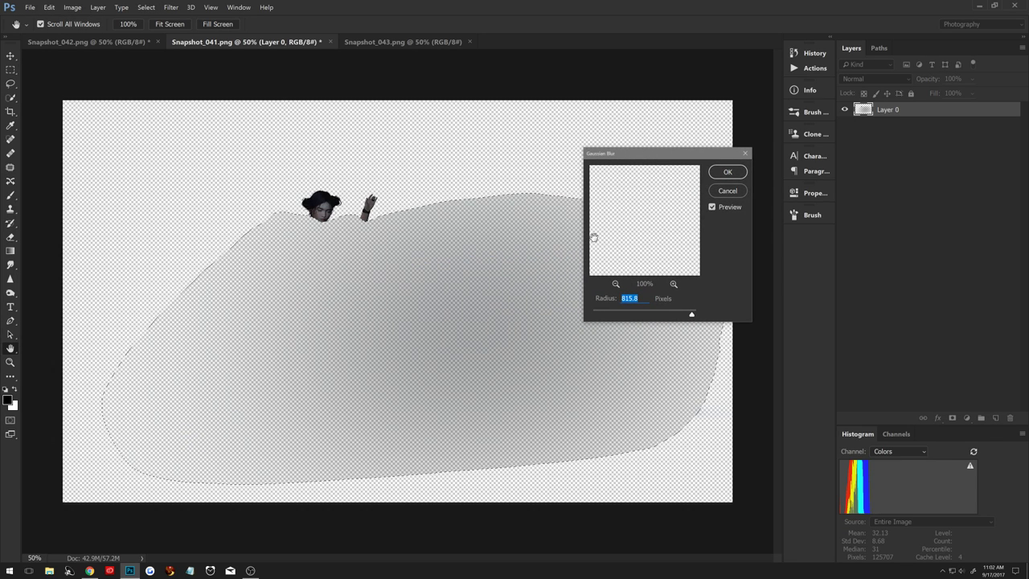
left_click_drag(611, 311, 609, 316)
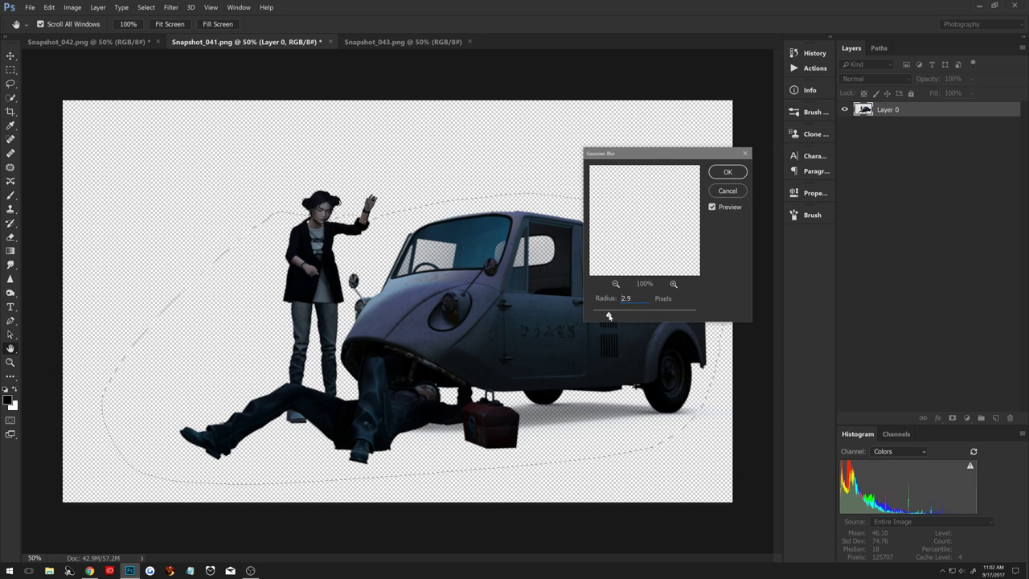
left_click(726, 172)
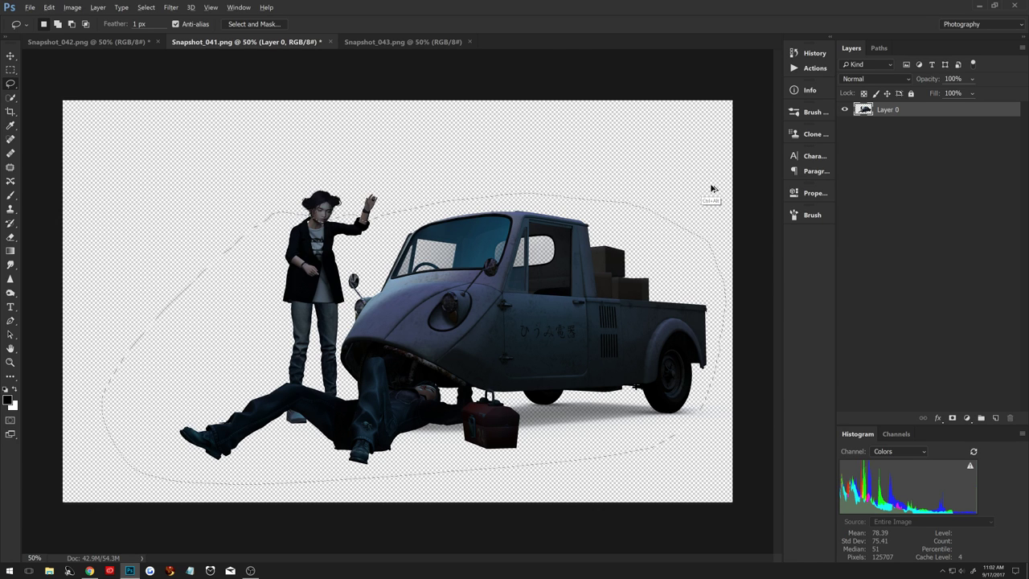
key("ctrl+d")
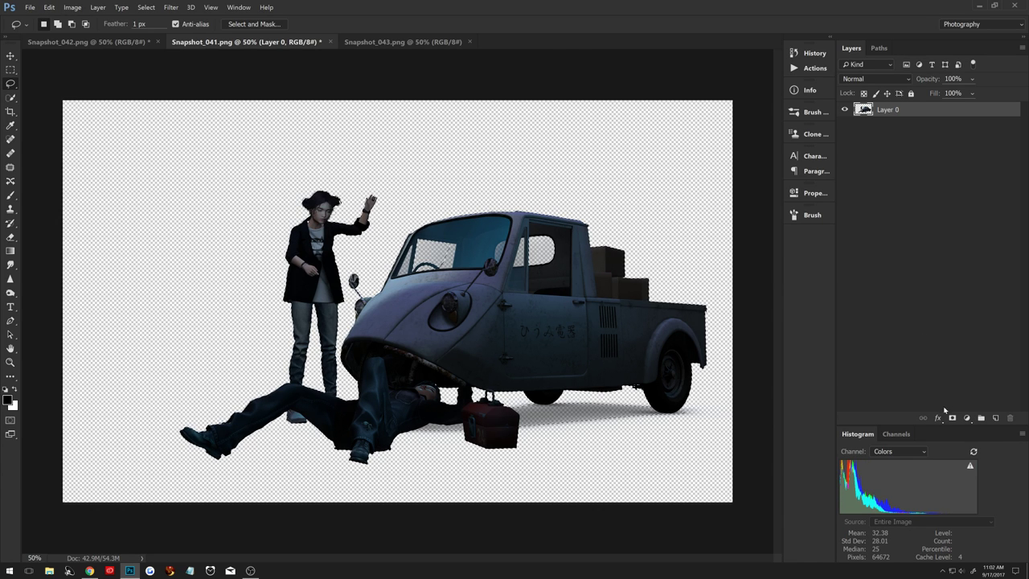
Mask Layer 0, lasso around the figures and truck, and Gaussian Blur the mask 2.9 px.
left_click(952, 418)
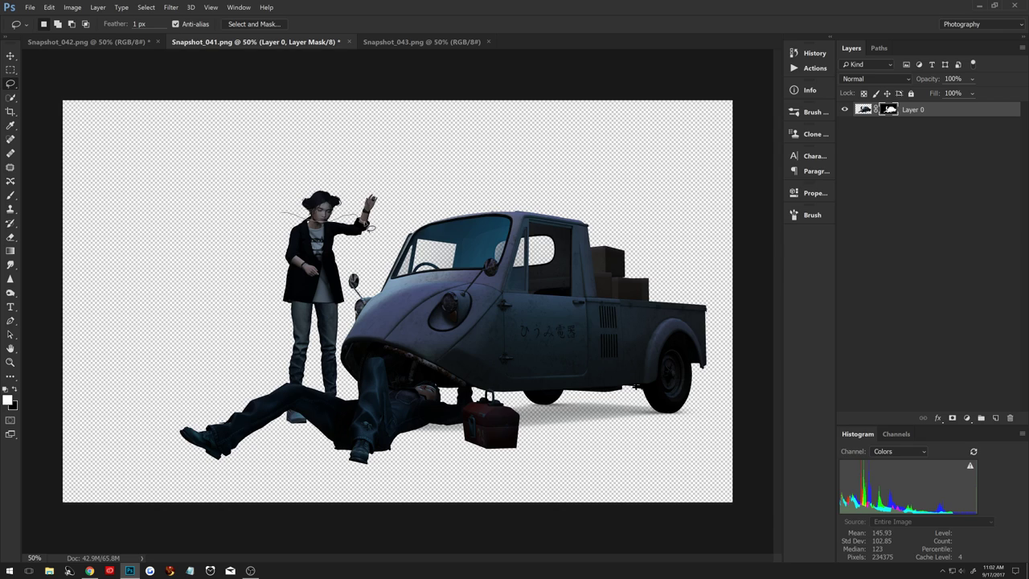
left_click_drag(615, 193, 168, 479)
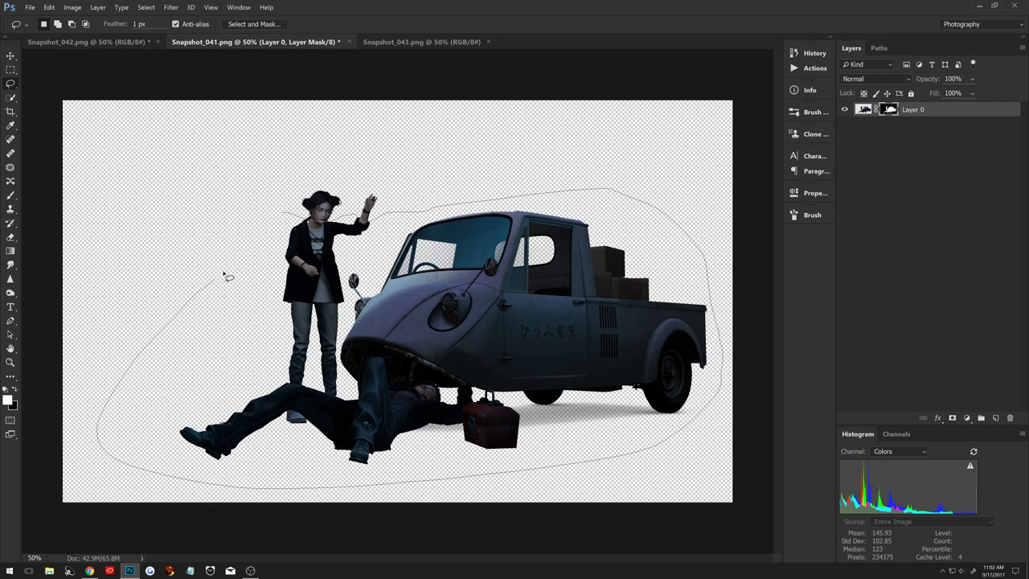
left_click_drag(168, 480, 278, 219)
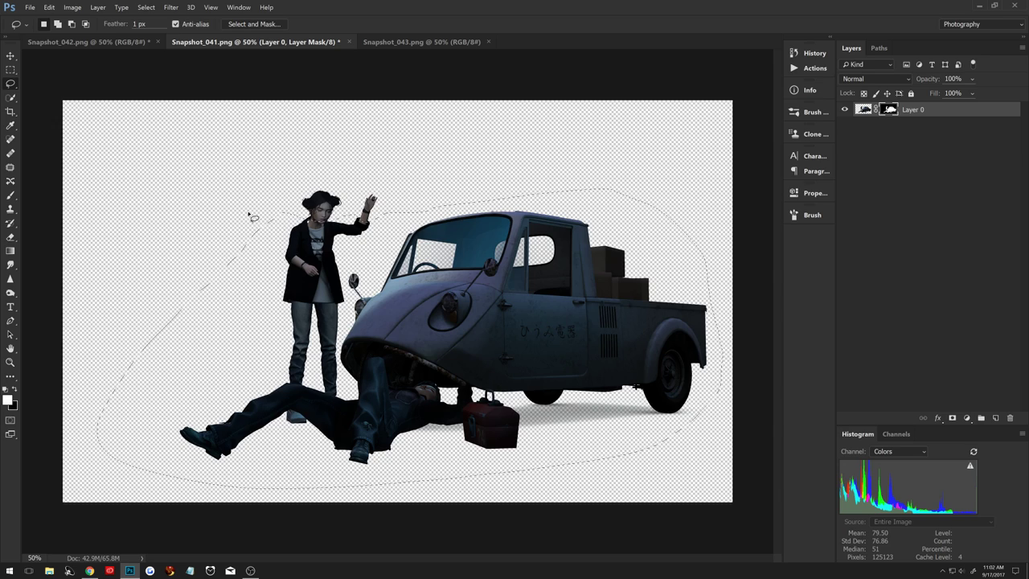
left_click(170, 8)
mouse_move(185, 104)
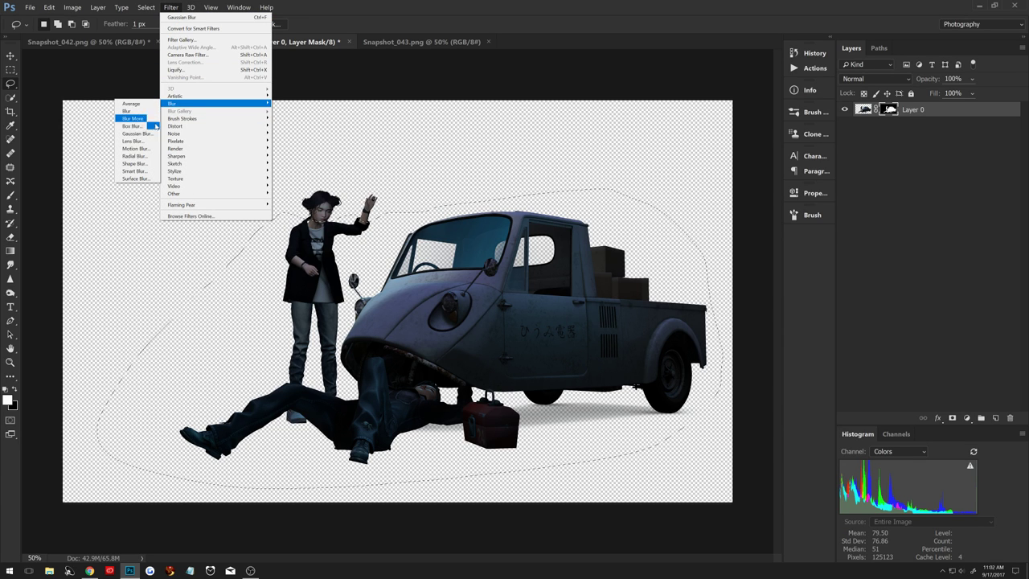
left_click(135, 132)
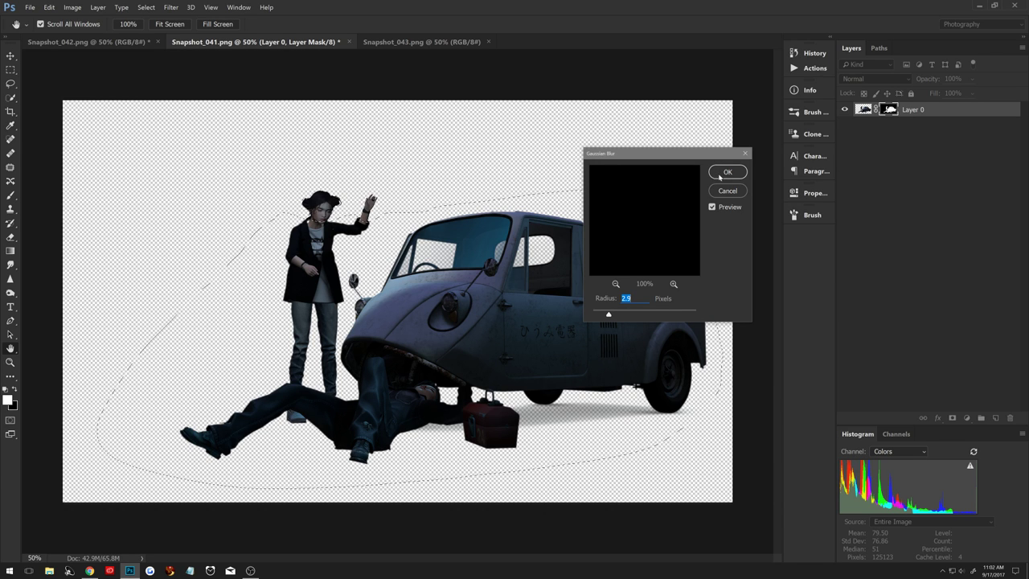
left_click(726, 173)
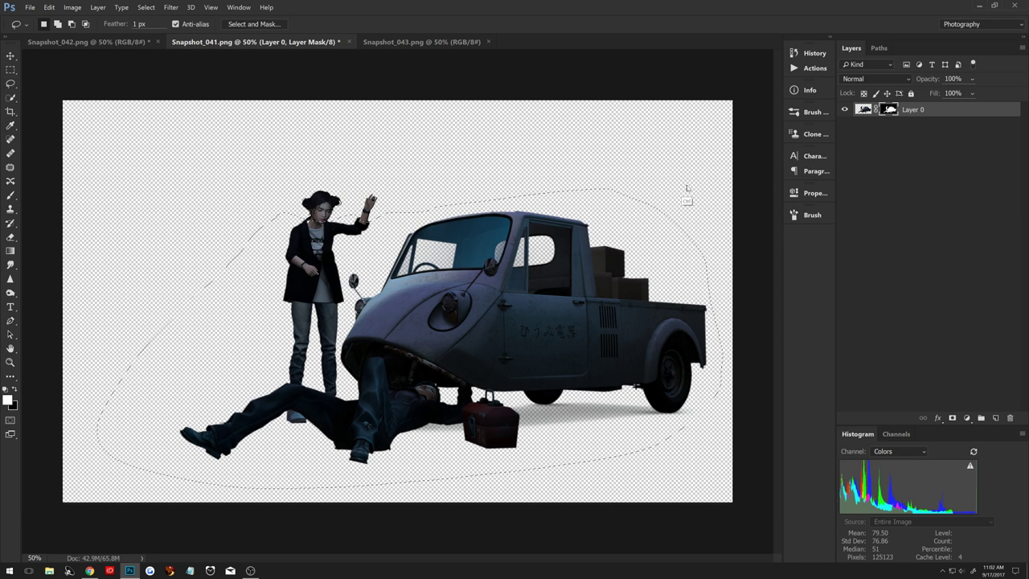
Tighten the mask with Levels 188/1.44/237, deselect, and apply the mask to Layer 0.
key("ctrl+l")
mouse_move(674, 325)
left_mouse_down()
mouse_move(790, 324)
mouse_move(765, 325)
left_mouse_up()
left_click(777, 325)
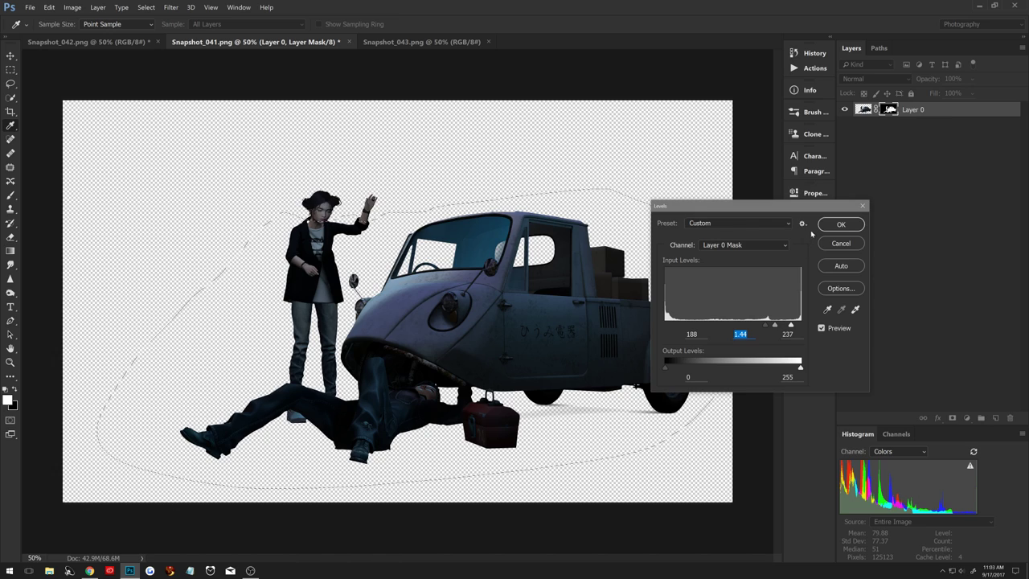
left_click(838, 226)
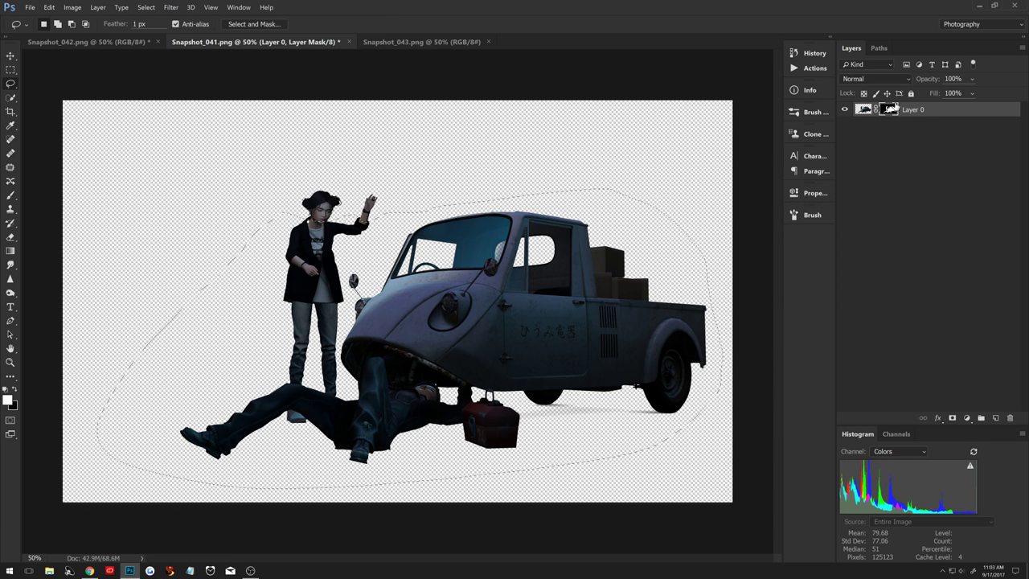
key("ctrl+d")
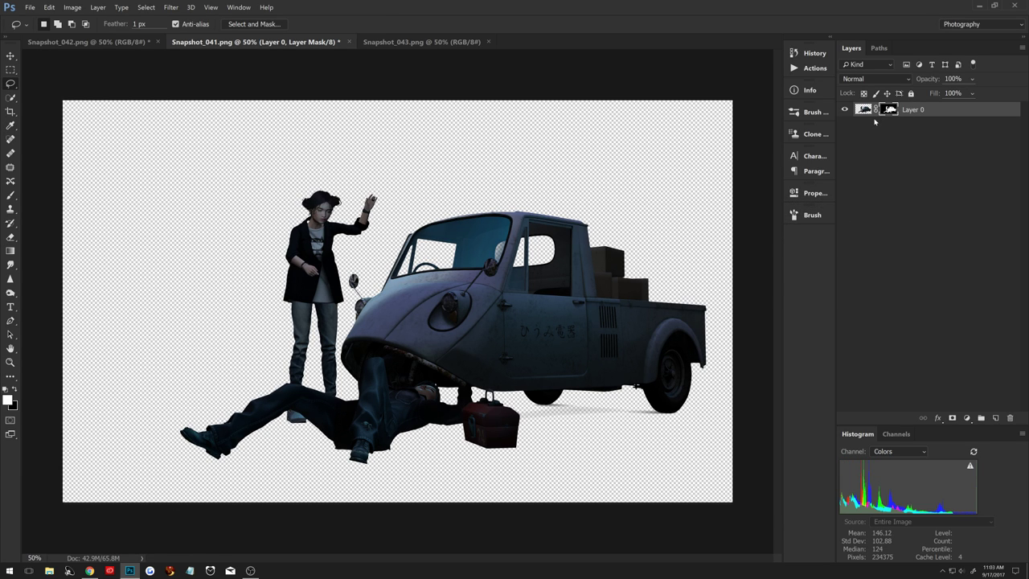
right_click(885, 116)
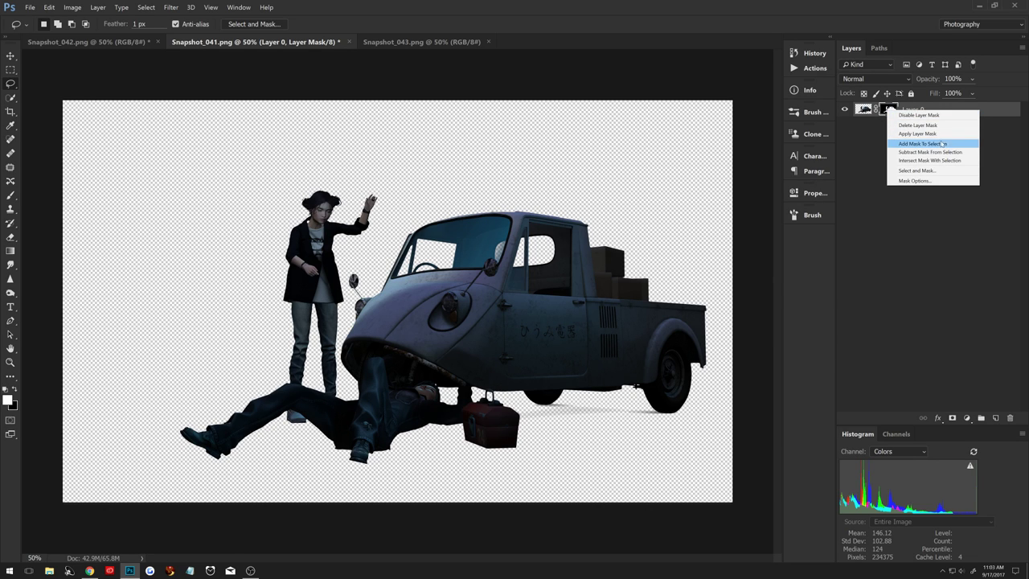
left_click(909, 134)
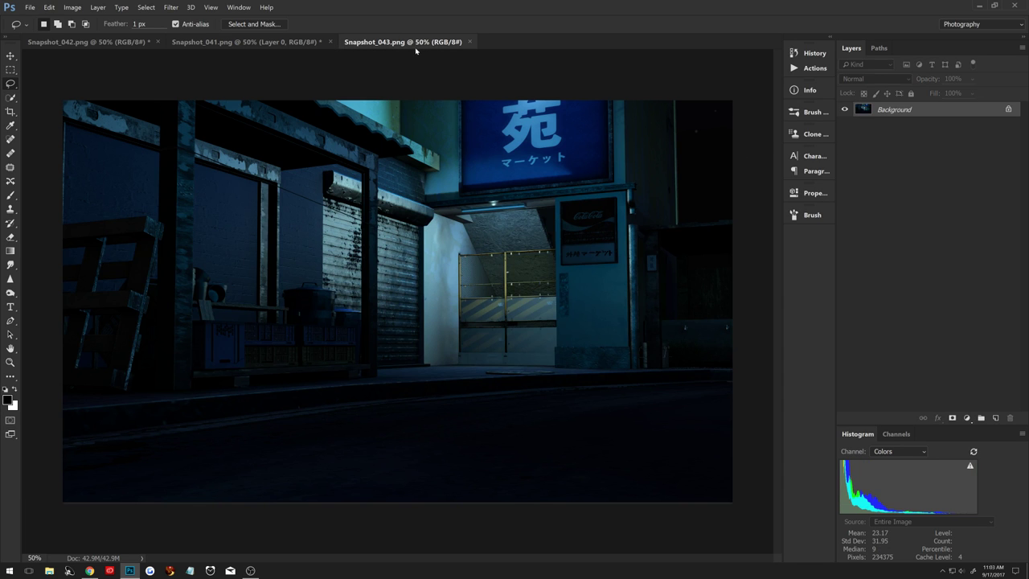
Bring the figures and truck into Snapshot_043 as Layer 1, shifted right and down onto the street.
left_click_drag(568, 148, 483, 171)
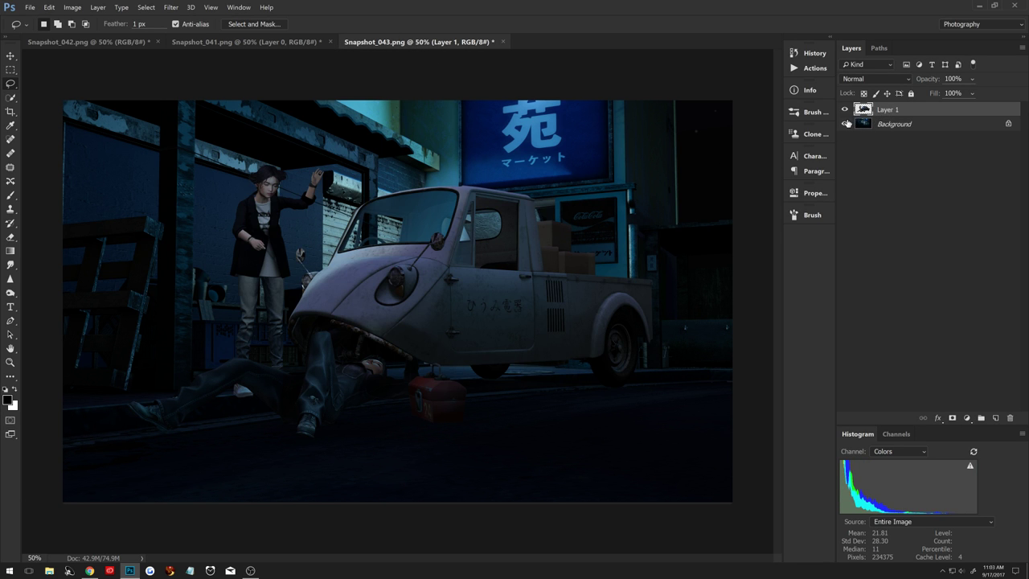
key("ctrl+t")
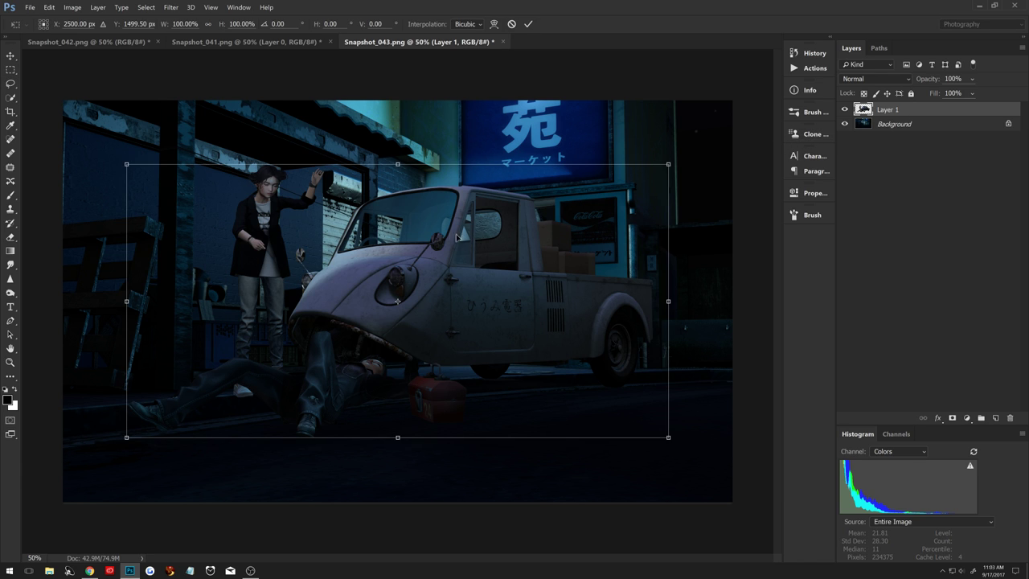
left_click_drag(476, 246, 524, 269)
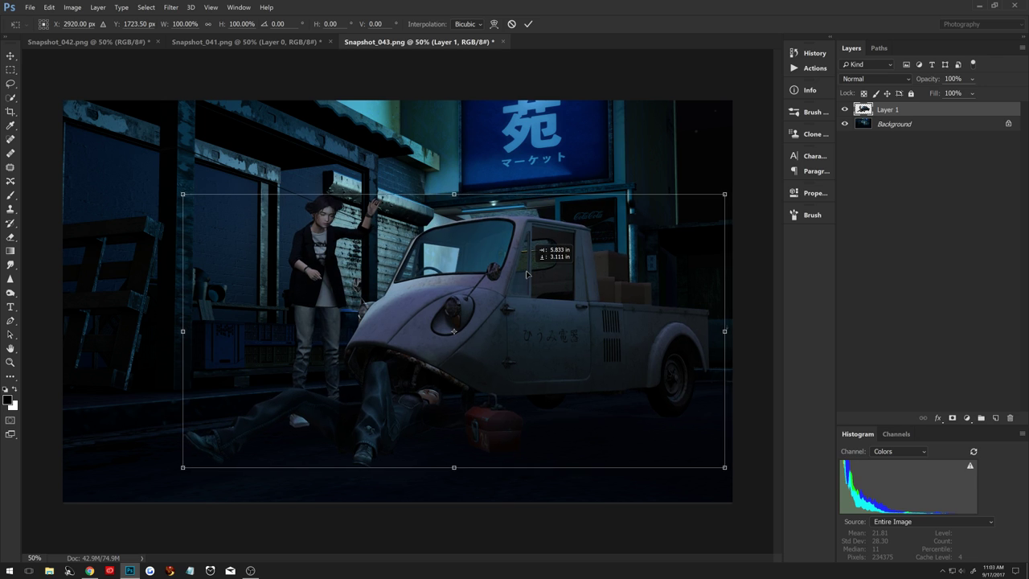
mouse_move(524, 270)
left_mouse_down()
mouse_move(524, 284)
mouse_move(515, 280)
left_mouse_up()
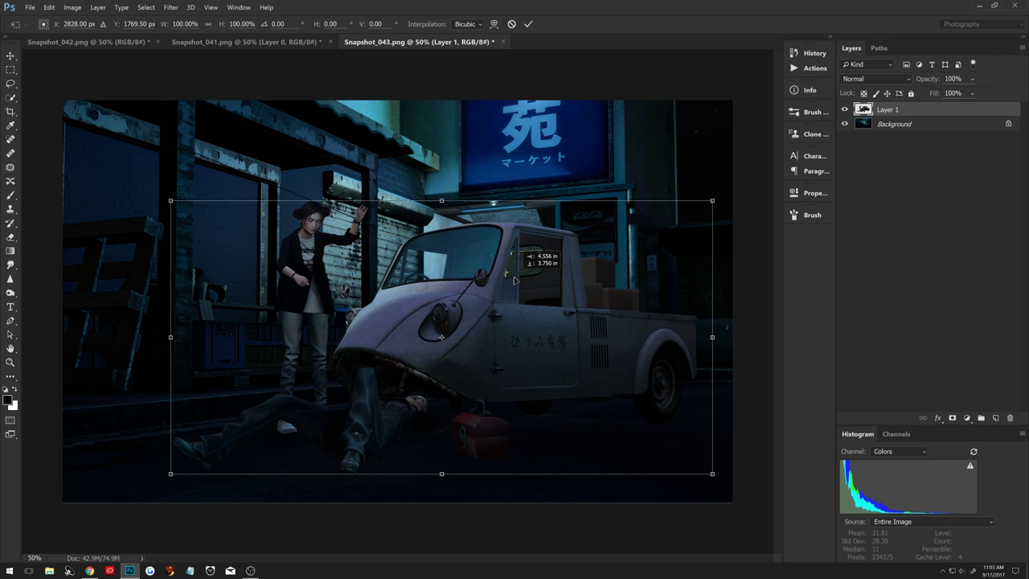
left_click_drag(514, 280, 511, 282)
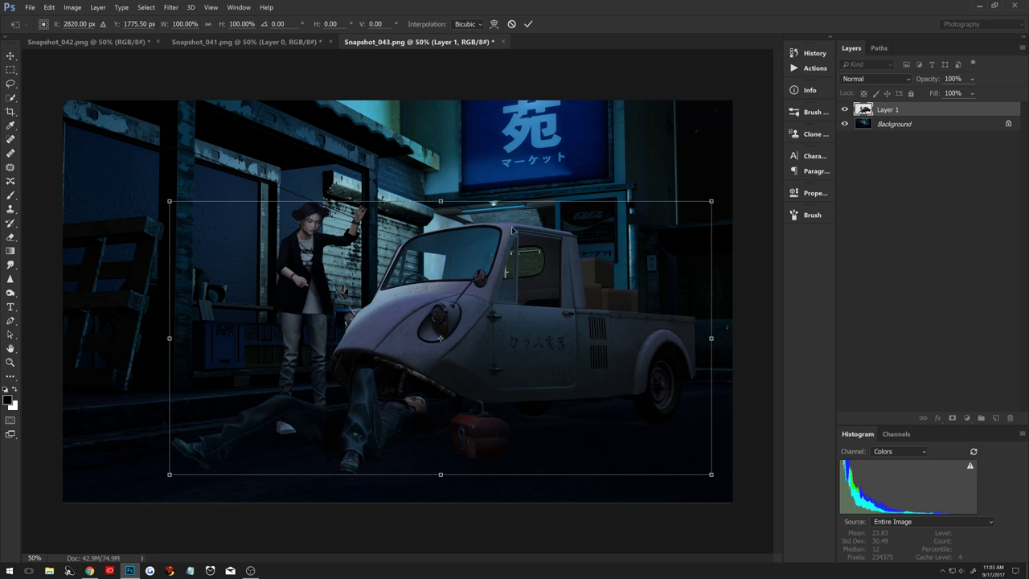
left_click(530, 24)
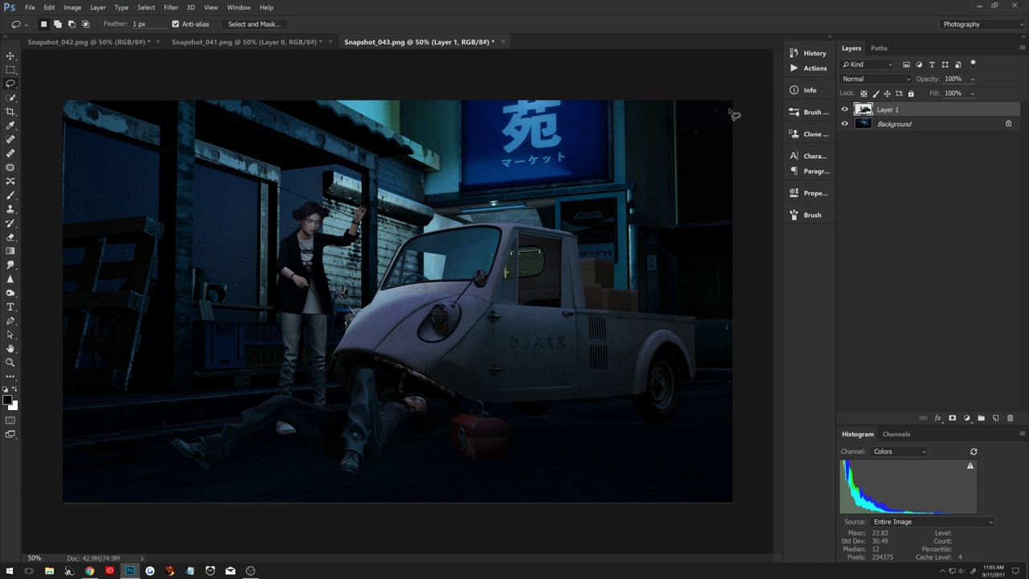
Duplicate the Background layer and apply a Tilt-Shift blur with the sharp band moved lower.
left_click(878, 127)
left_click_drag(859, 132, 858, 129)
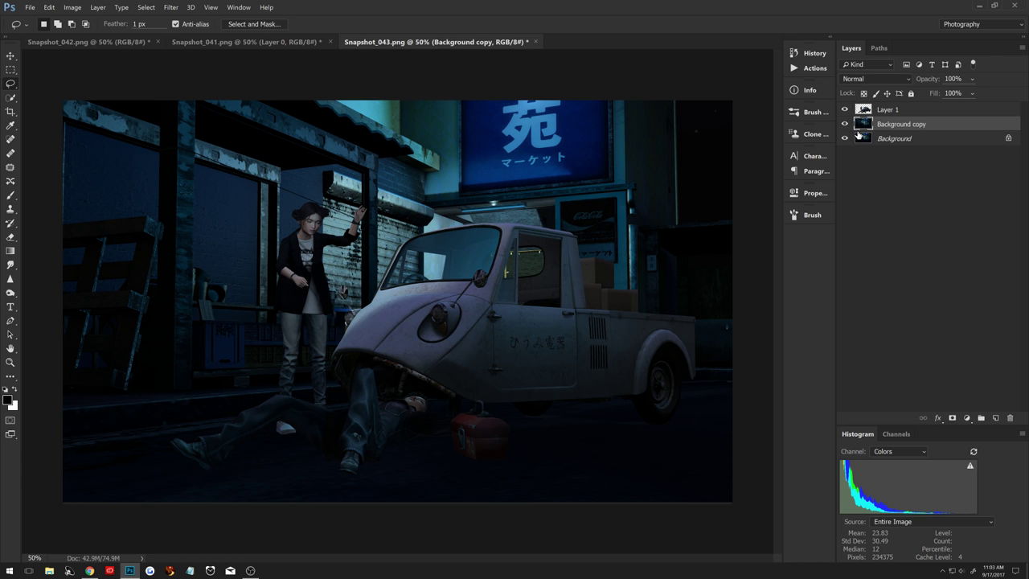
left_click(173, 7)
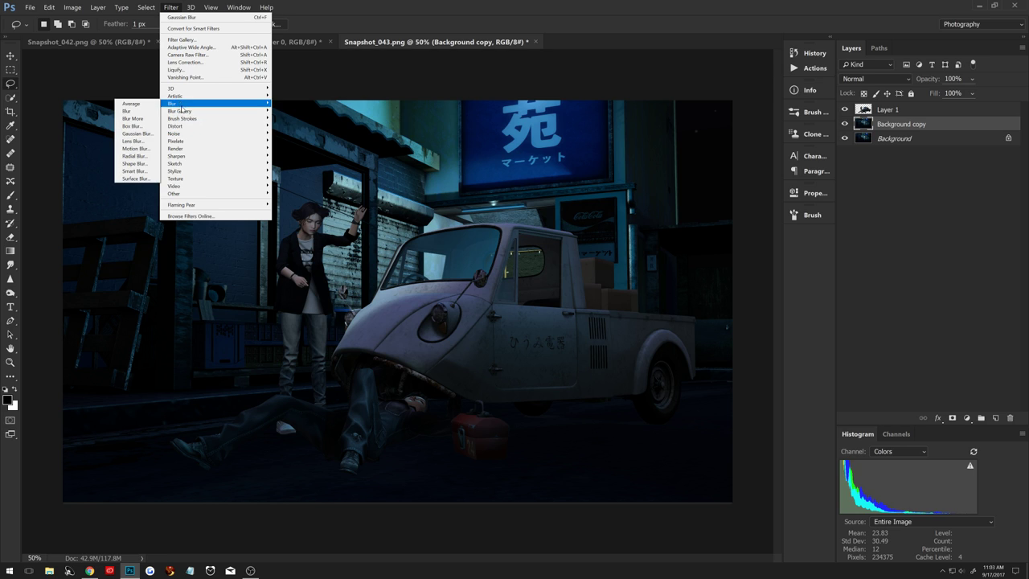
mouse_move(180, 111)
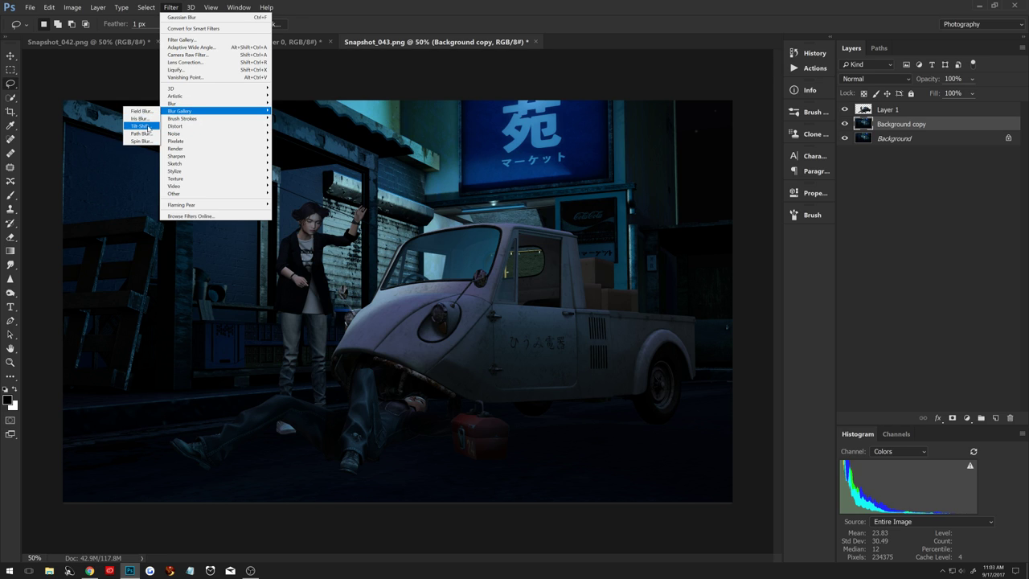
left_click(141, 126)
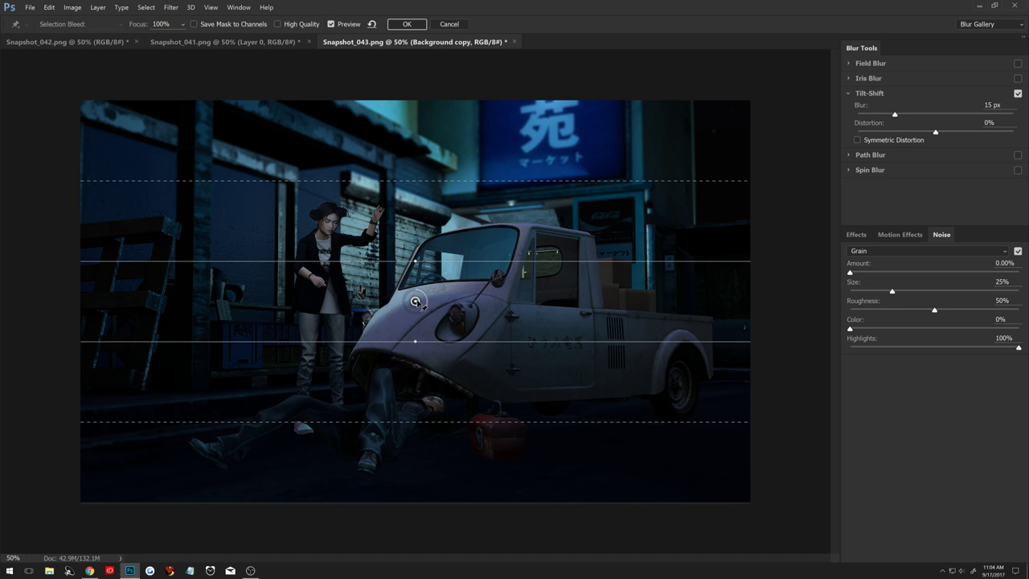
mouse_move(415, 301)
left_mouse_down()
mouse_move(425, 368)
mouse_move(473, 418)
mouse_move(499, 474)
mouse_move(511, 475)
left_mouse_up()
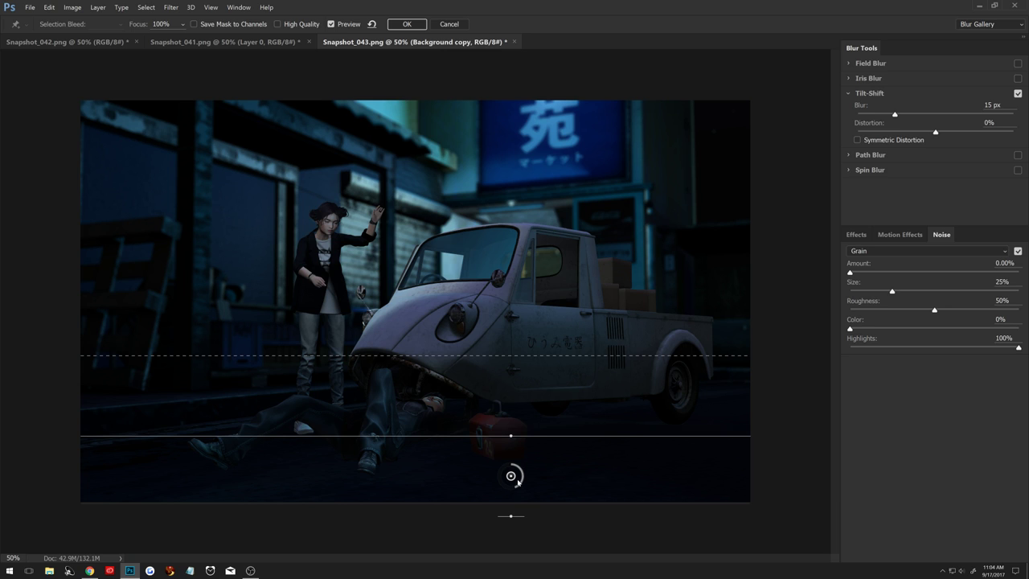
left_click(407, 23)
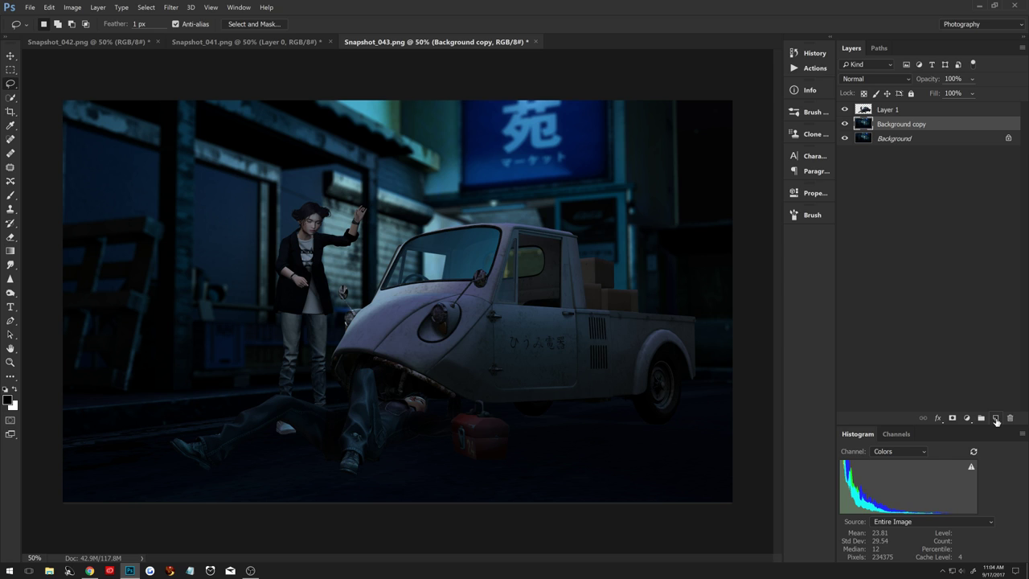
Create Layer 2, set a 400-size brush, and switch the layer to Multiply blending.
left_click(996, 418)
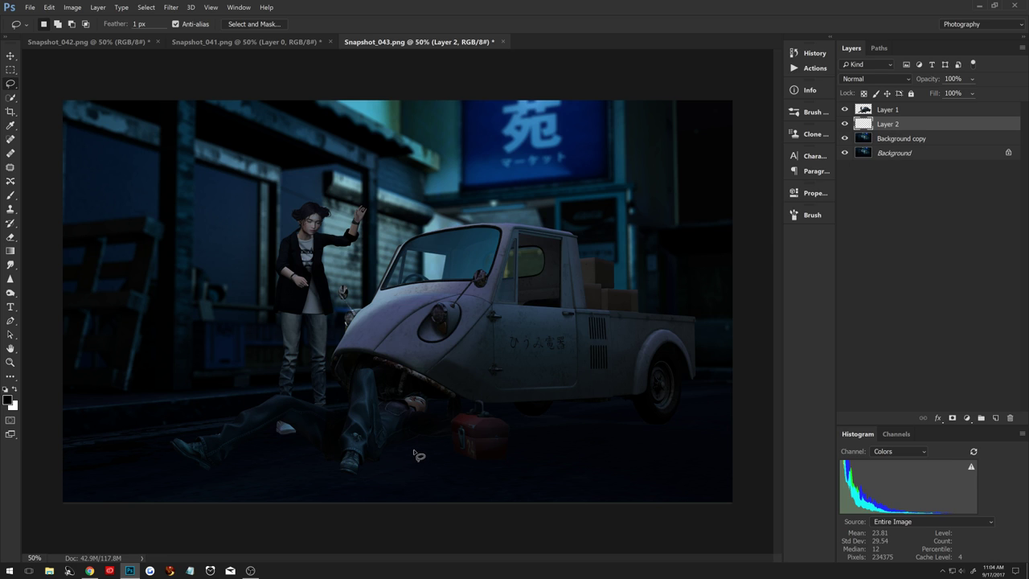
key("b")
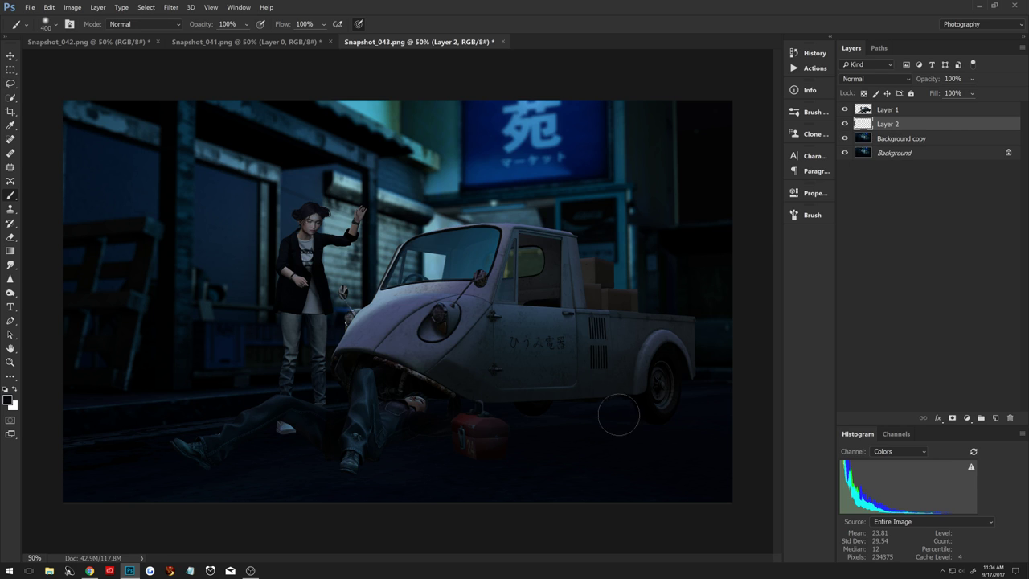
key("bracketright")
key("bracketright")
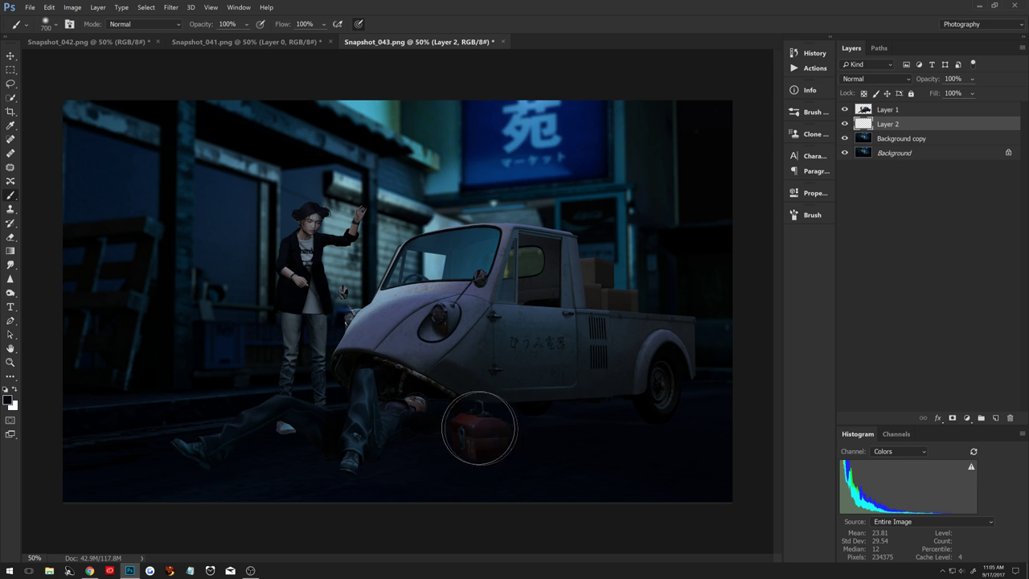
key("bracketleft")
key("bracketleft")
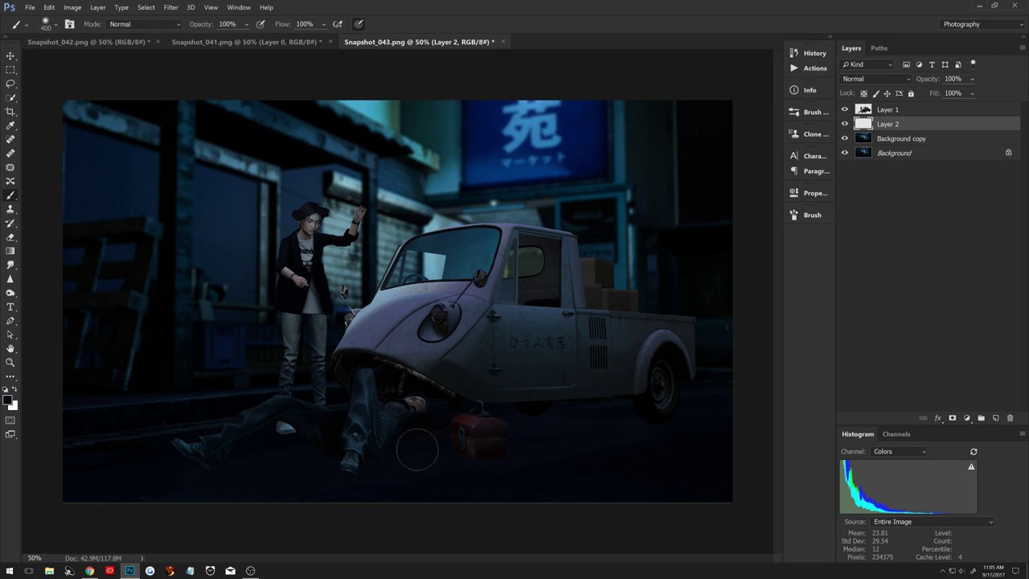
left_click(868, 79)
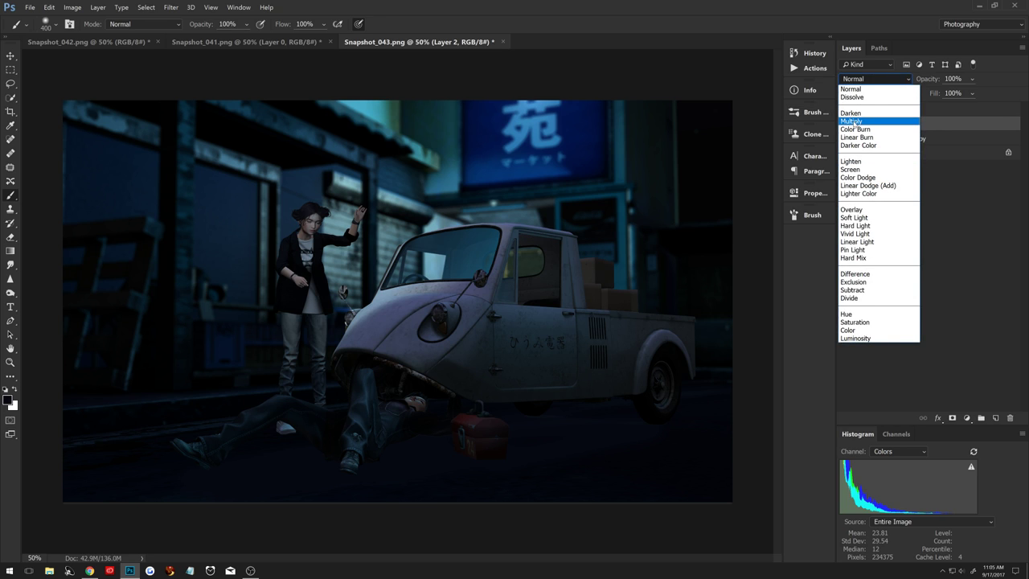
left_click(854, 121)
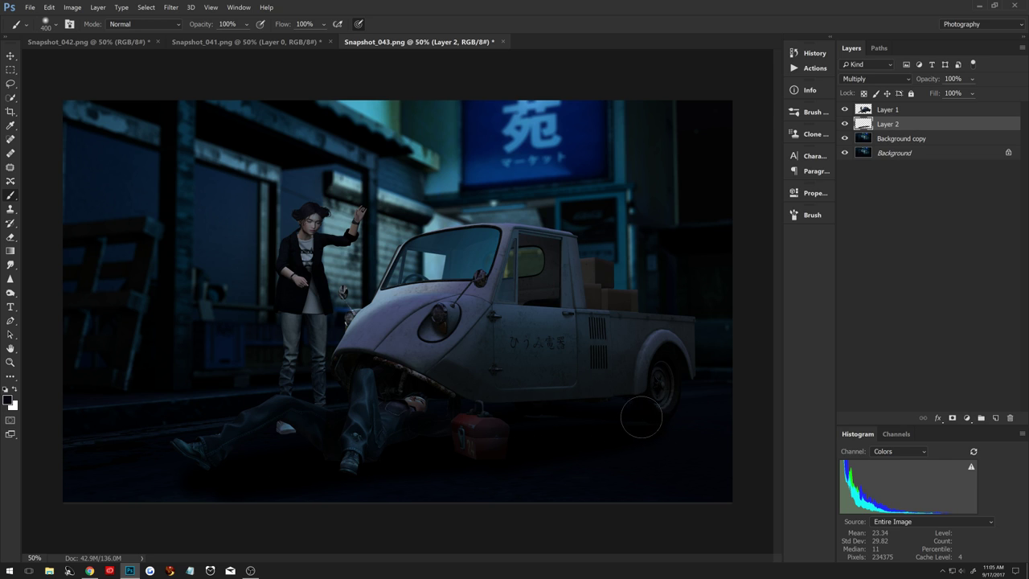
Add a mask to Layer 2 and paint it along the lower street and the lying man's legs.
left_click(951, 419)
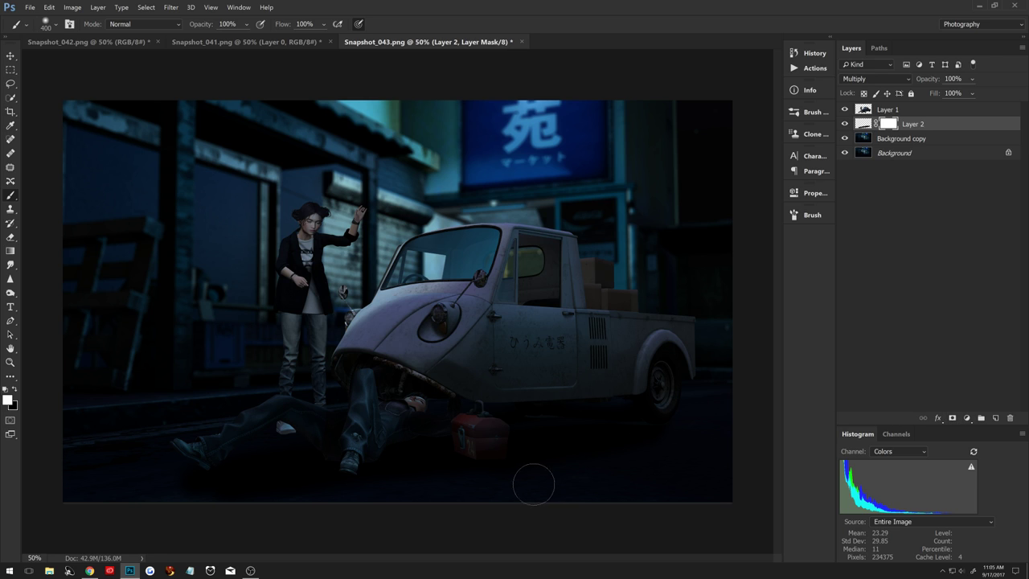
key("bracketright")
key("x")
key("bracketleft")
key("bracketleft")
key("x")
key("x")
left_click_drag(416, 461, 219, 511)
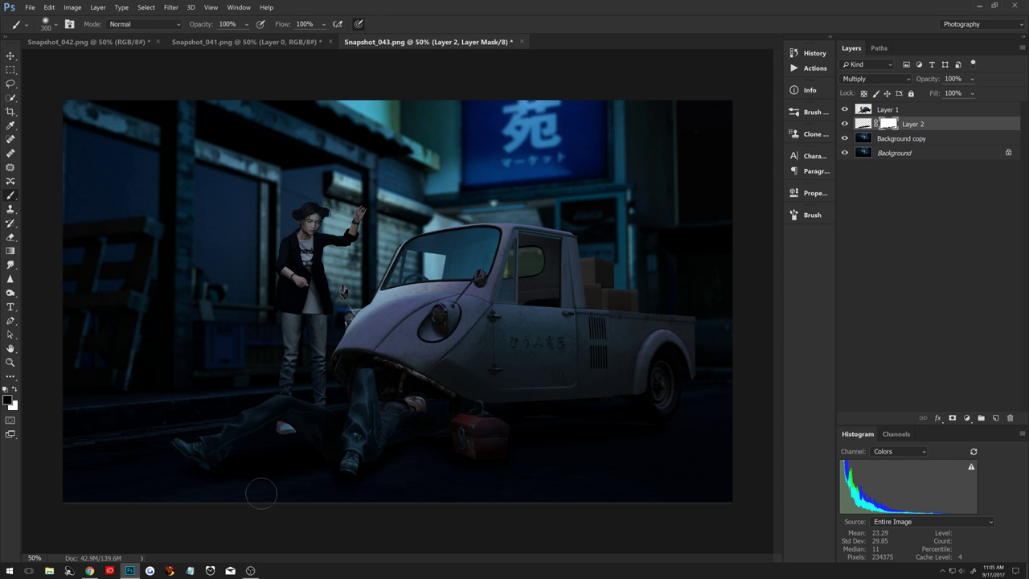
left_click_drag(250, 445, 276, 446)
key("x")
key("x")
key("x")
key("x")
left_click(845, 125)
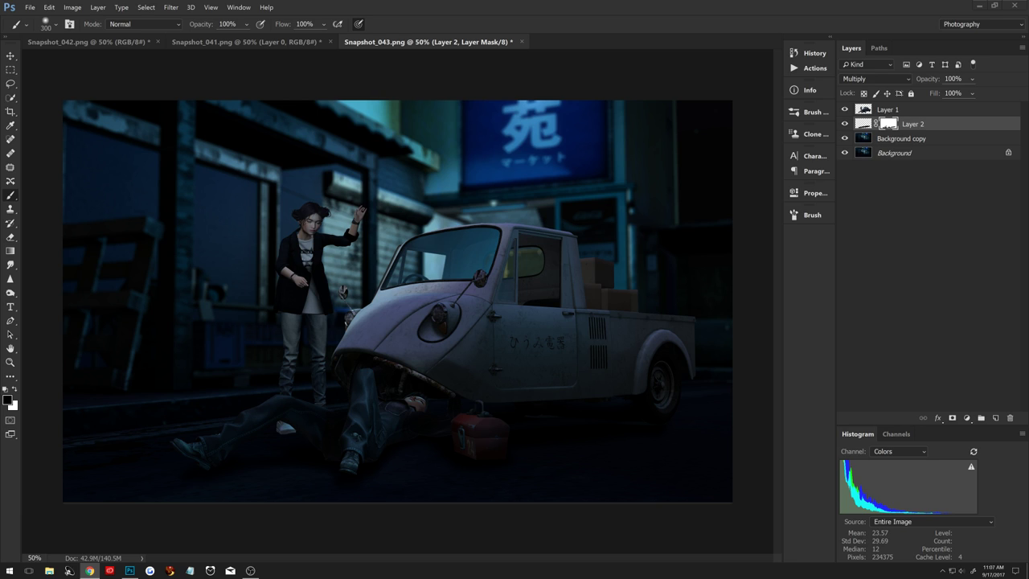
left_click(645, 16)
Add a Color Fill layer with a medium blue fill.
left_click(968, 419)
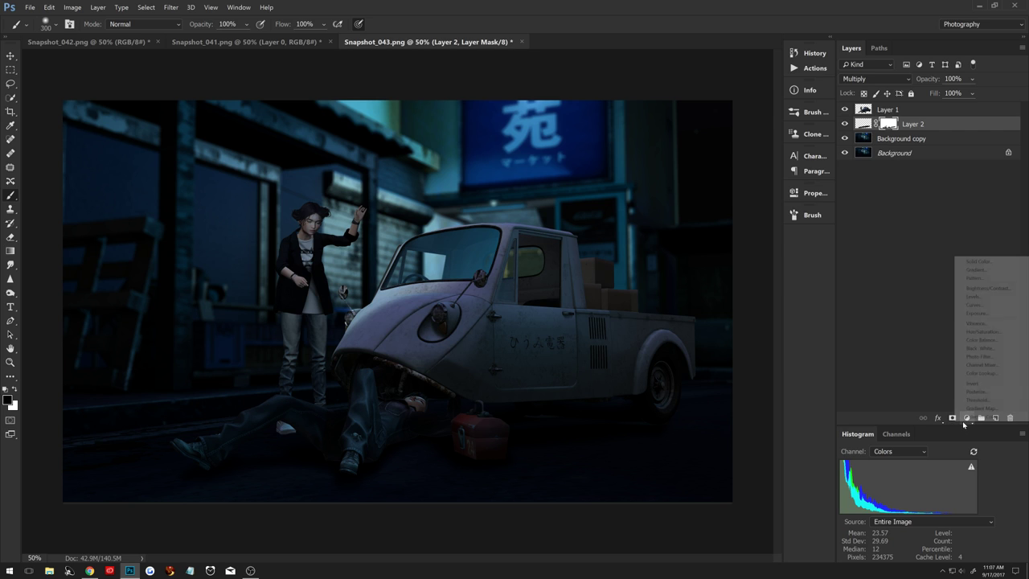
left_click(984, 262)
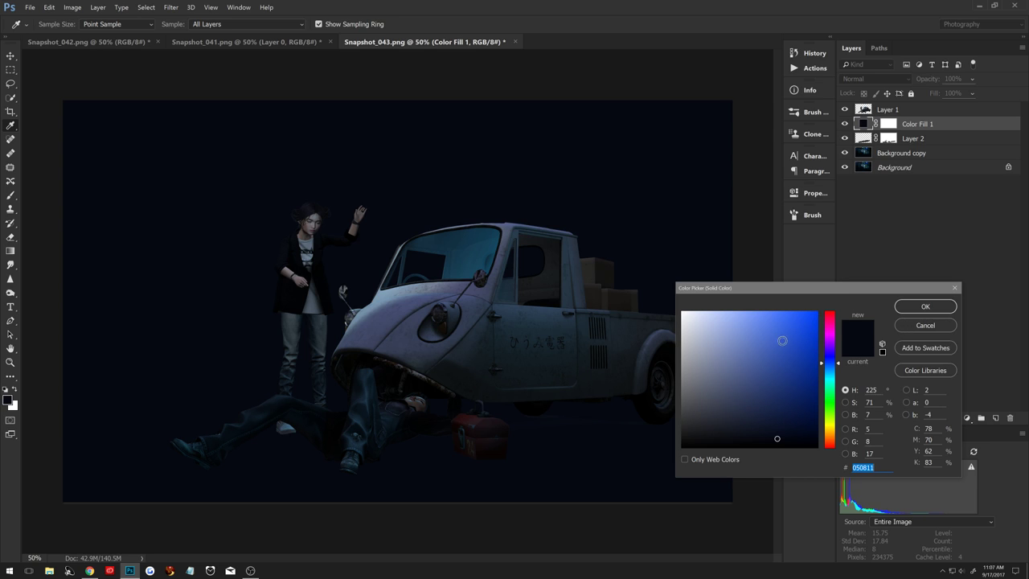
left_click(772, 379)
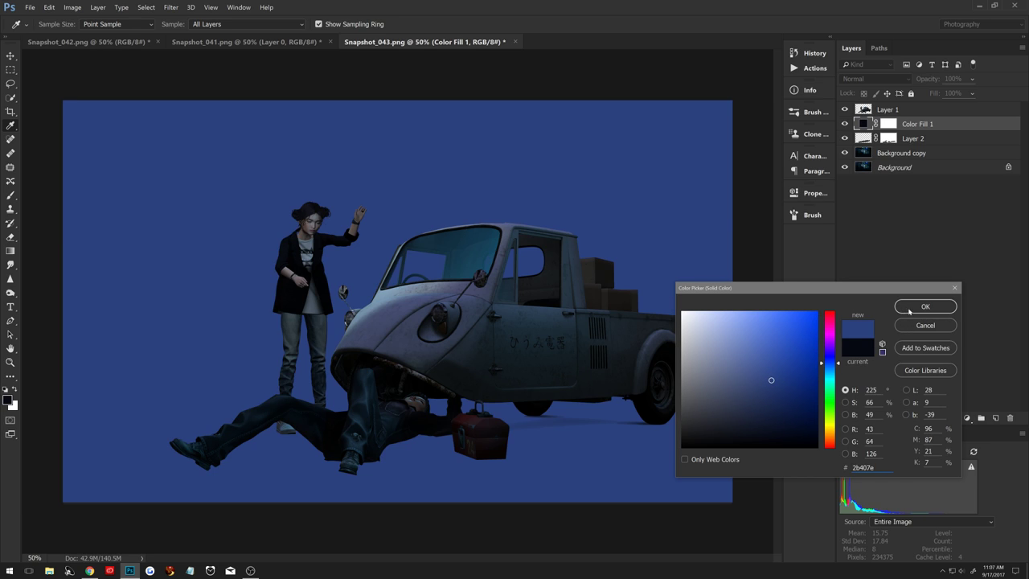
left_click(910, 311)
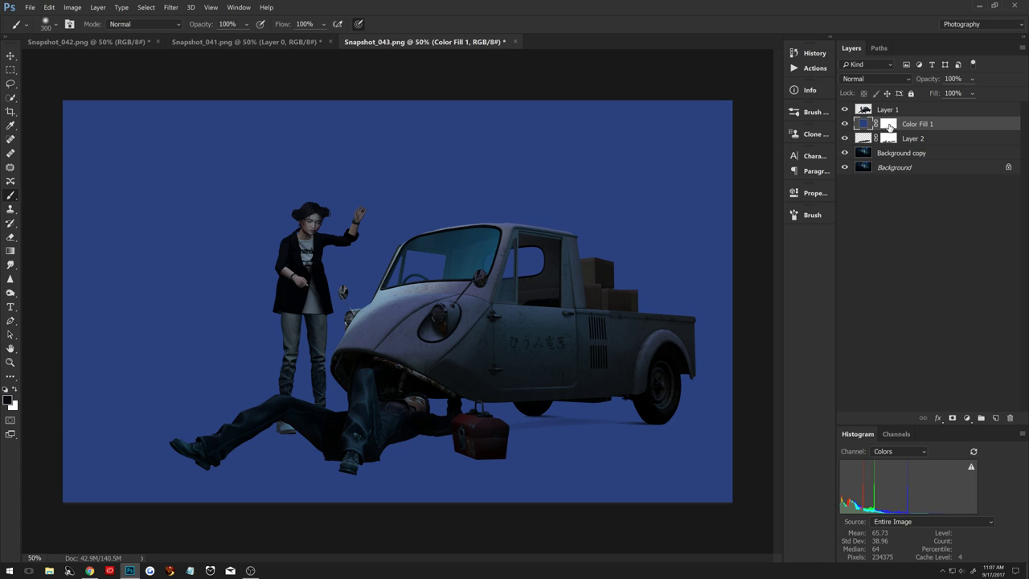
Invert the Color Fill 1 mask and paint the blue glow back over the neon sign.
left_click(888, 124)
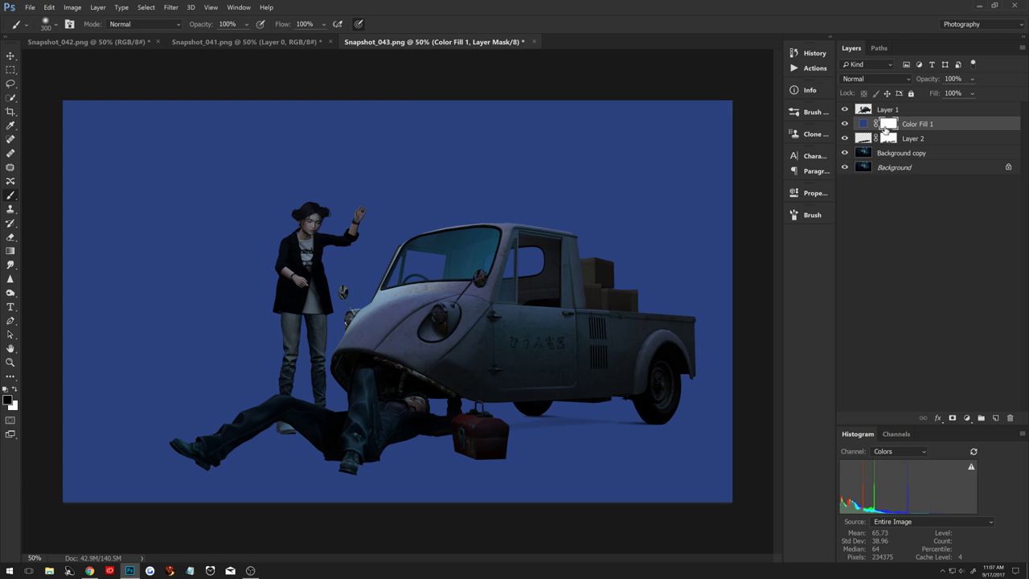
key("ctrl+i")
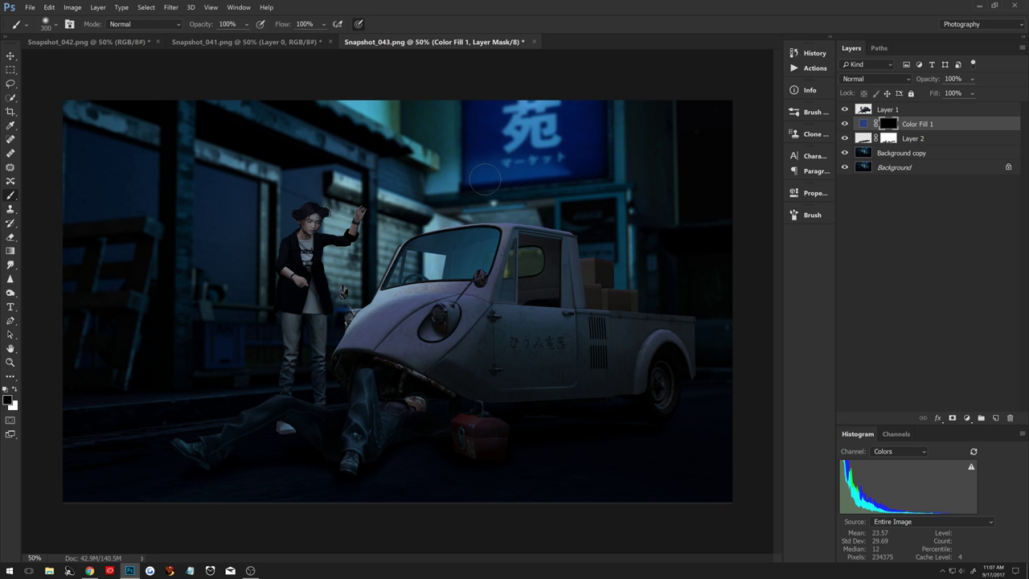
key("bracketright")
key("bracketright")
key("bracketright")
key("bracketright")
key("bracketright")
key("bracketright")
key("bracketright")
key("bracketright")
key("bracketright")
key("bracketright")
key("bracketright")
key("bracketright")
key("bracketright")
key("bracketright")
key("bracketright")
key("bracketright")
key("bracketright")
key("bracketright")
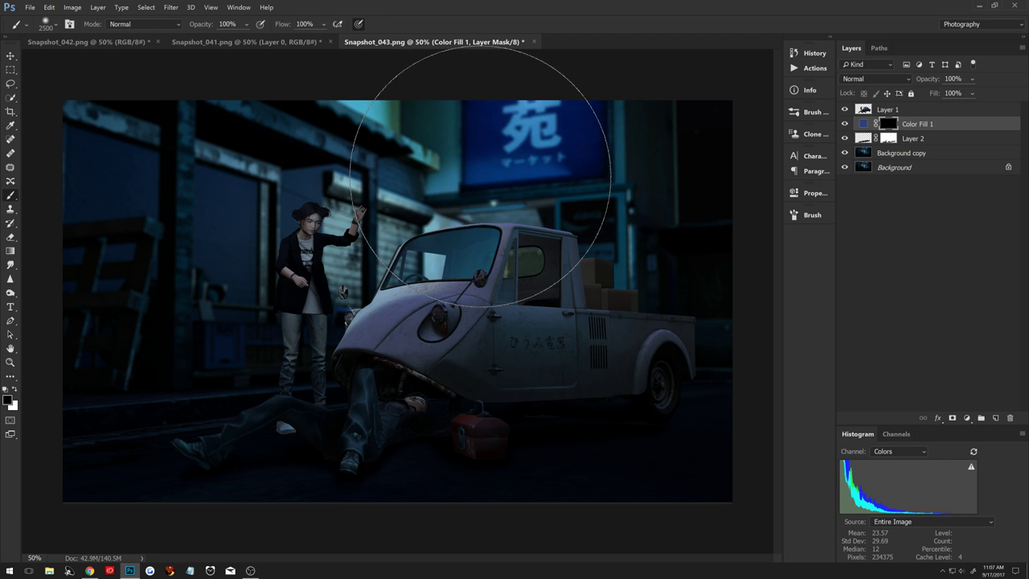
key("x")
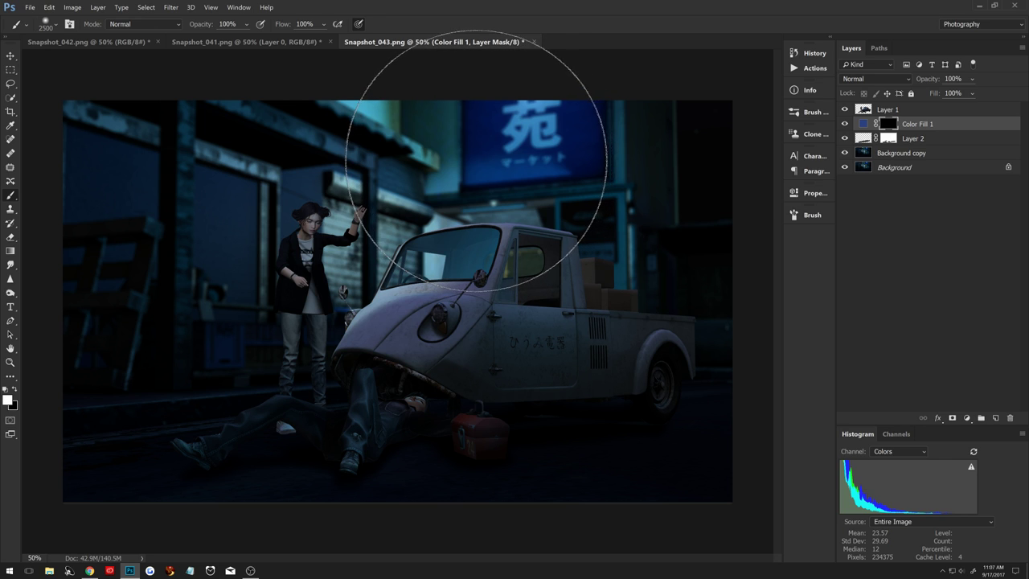
left_click(471, 157)
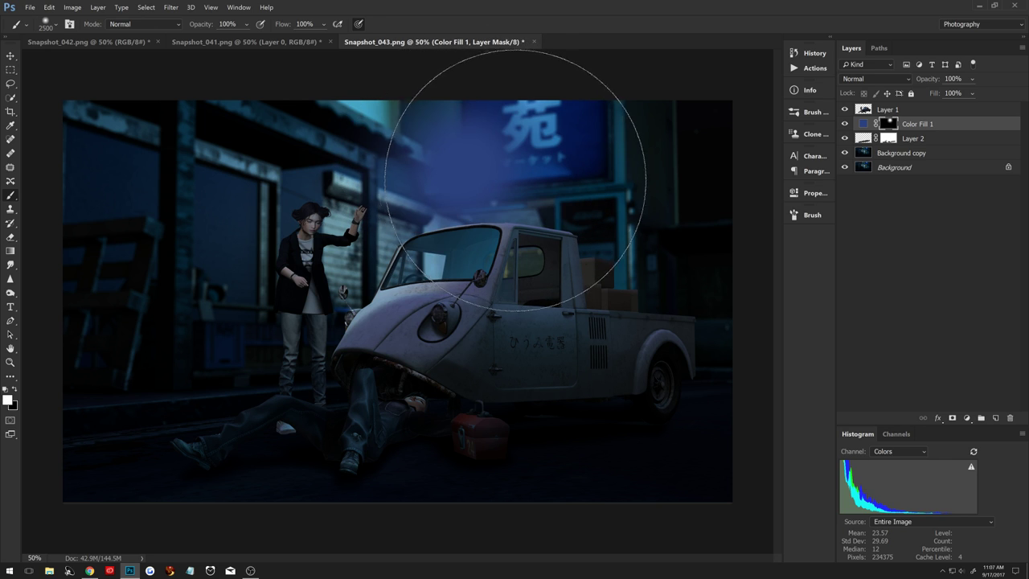
mouse_move(552, 138)
left_mouse_down()
mouse_move(427, 212)
mouse_move(378, 149)
left_mouse_up()
Set Color Fill 1 to Color Dodge blending at 59% opacity.
left_click(869, 78)
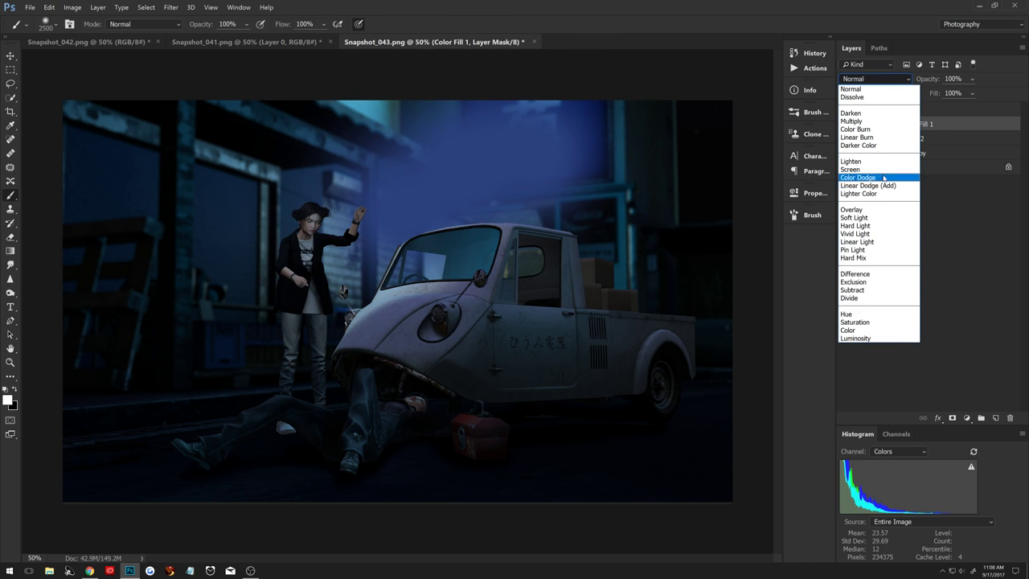
left_click(867, 178)
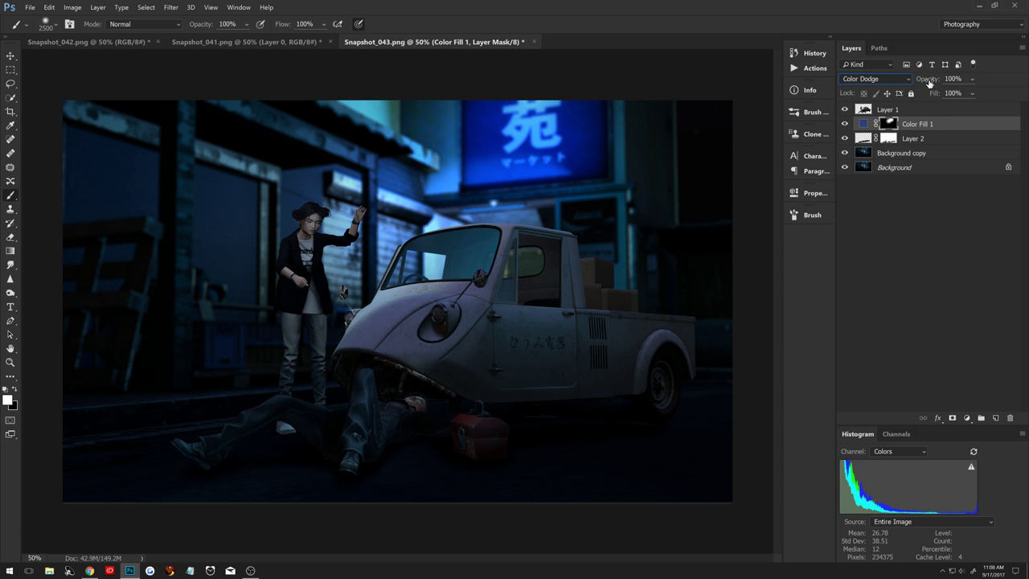
left_click_drag(928, 81, 902, 90)
left_click(867, 80)
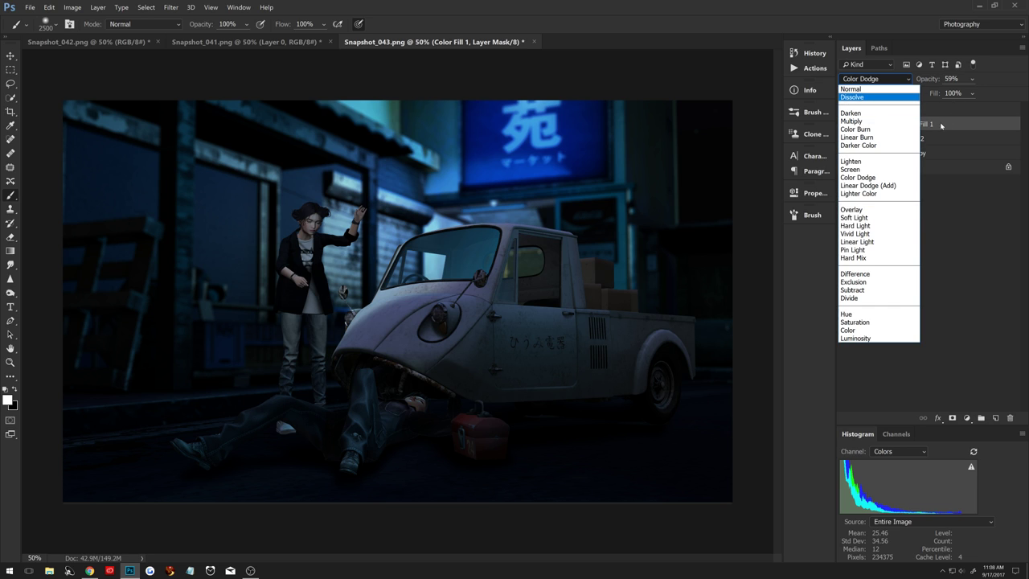
left_click(941, 125)
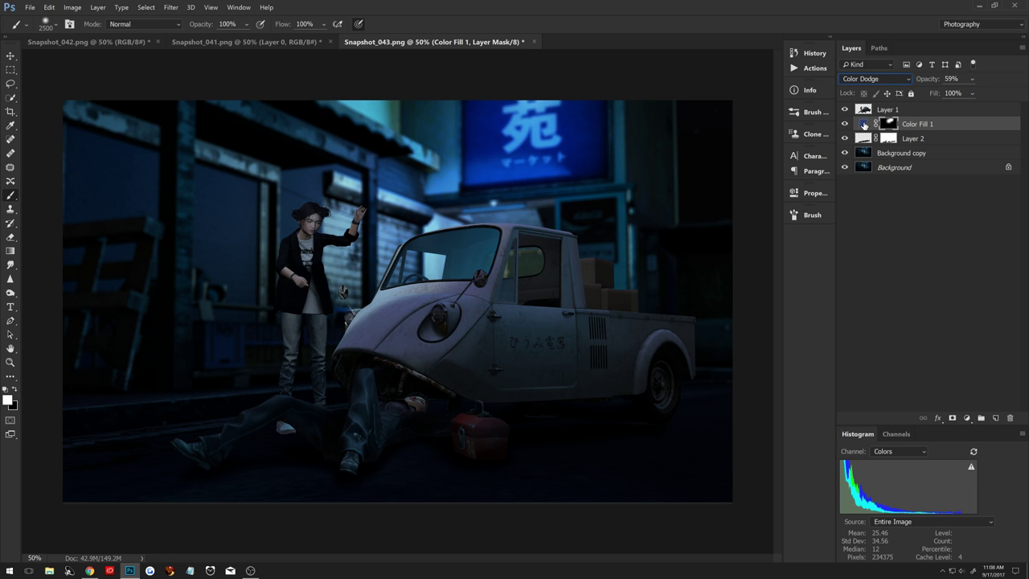
Recolour Color Fill 1 to a lighter blue, #5c76c4.
double_click(865, 125)
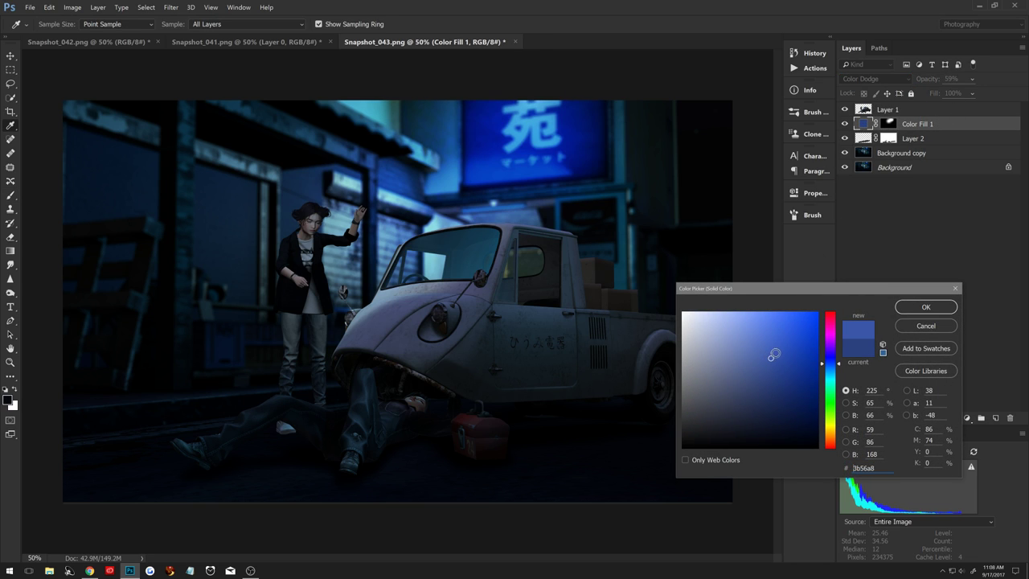
left_click(778, 342)
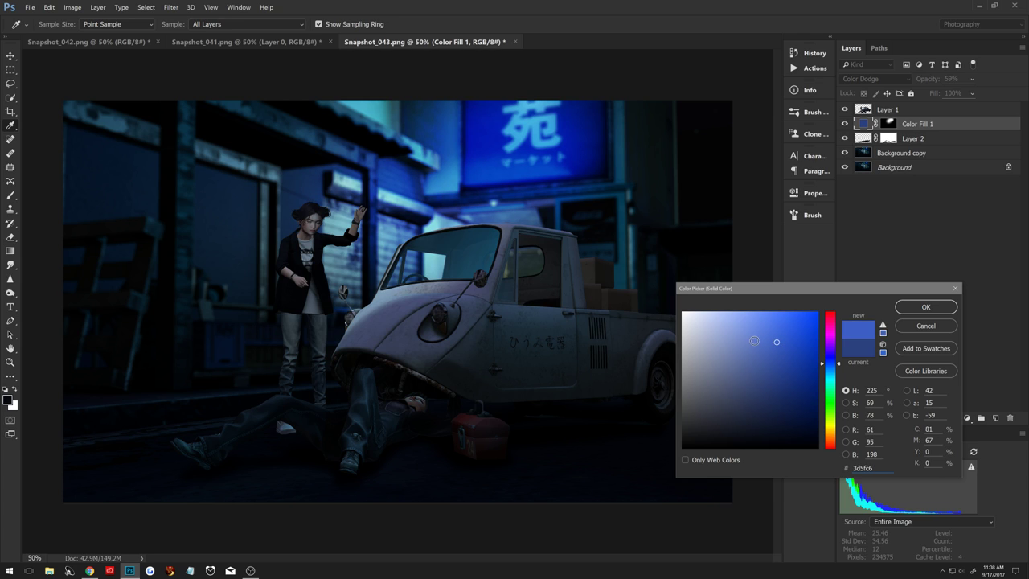
left_click(757, 345)
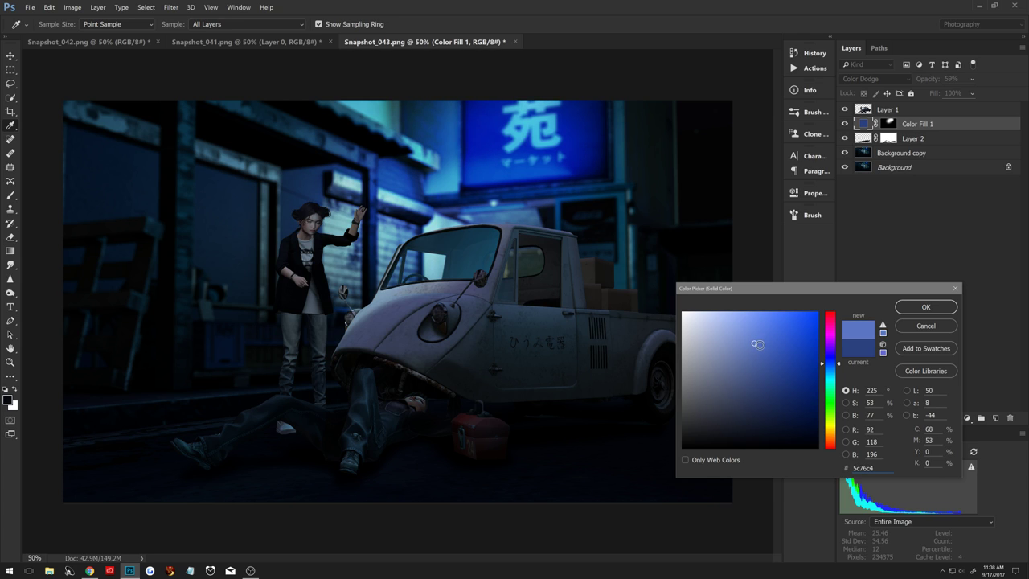
left_click(917, 310)
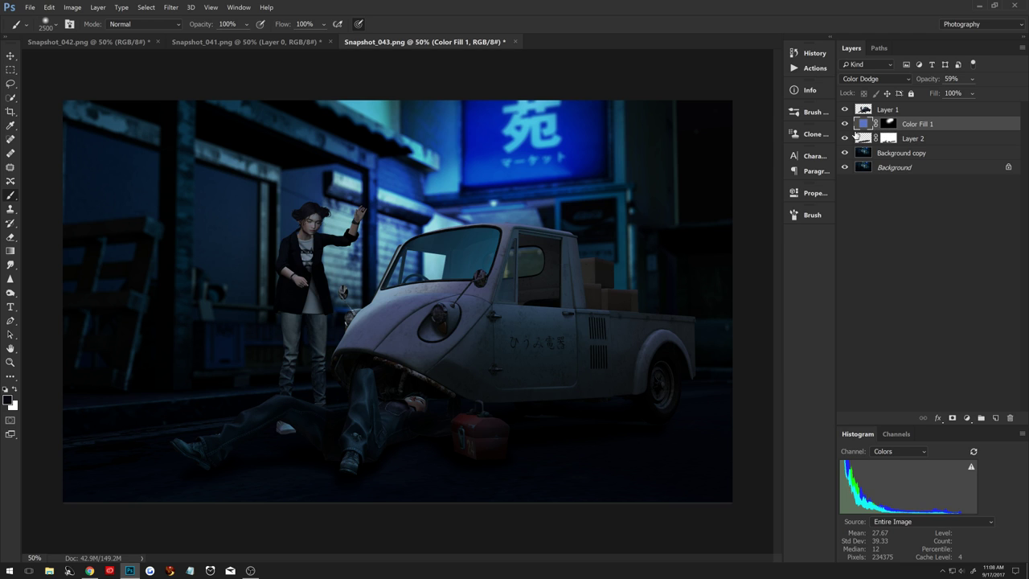
key("ctrl+t")
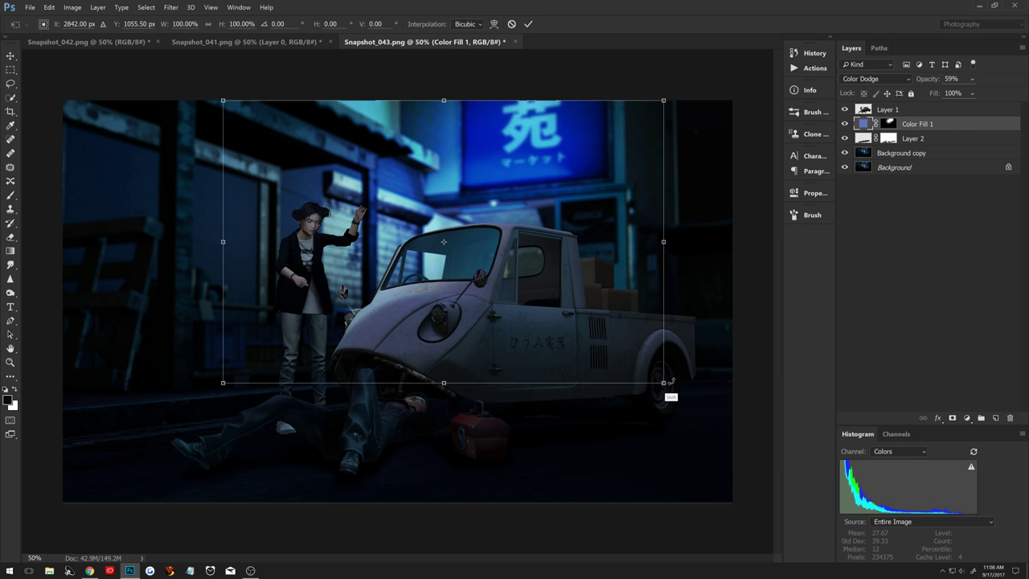
Enlarge the blue light about 150%, then tilt it about 20° and stretch its height to 143%.
left_click_drag(663, 383, 884, 524)
key("Return")
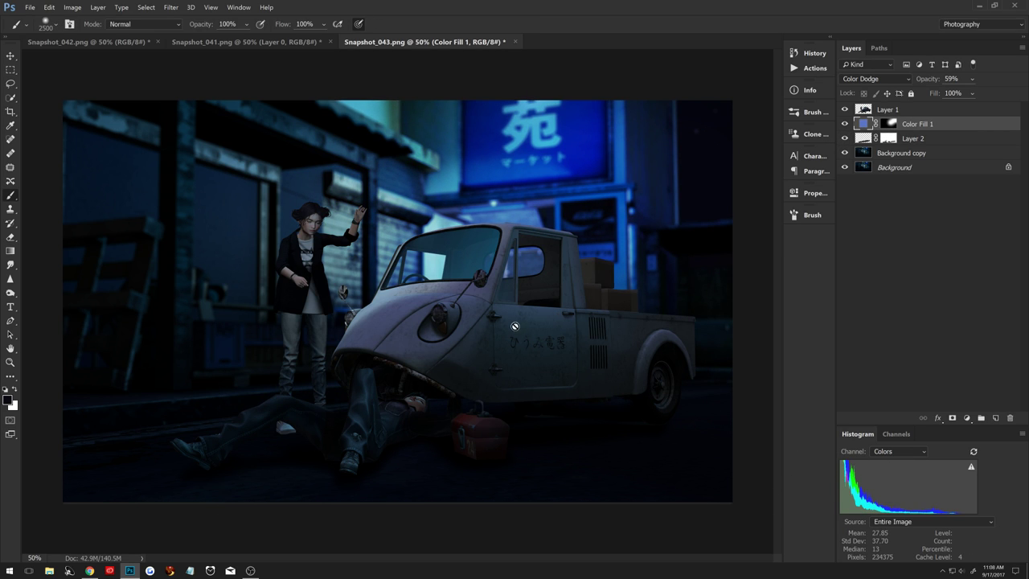
key("ctrl+t")
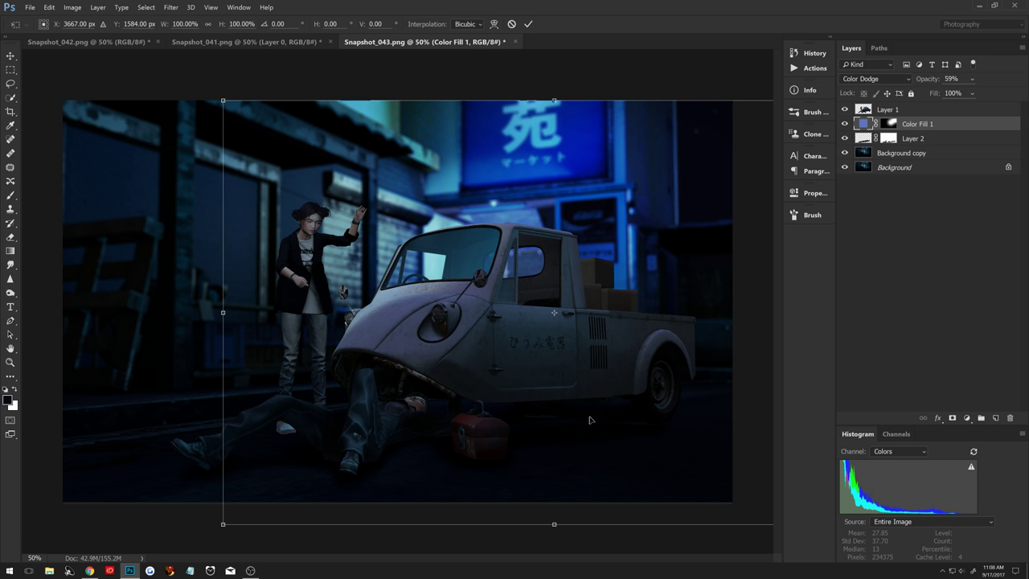
left_click_drag(772, 447, 456, 451)
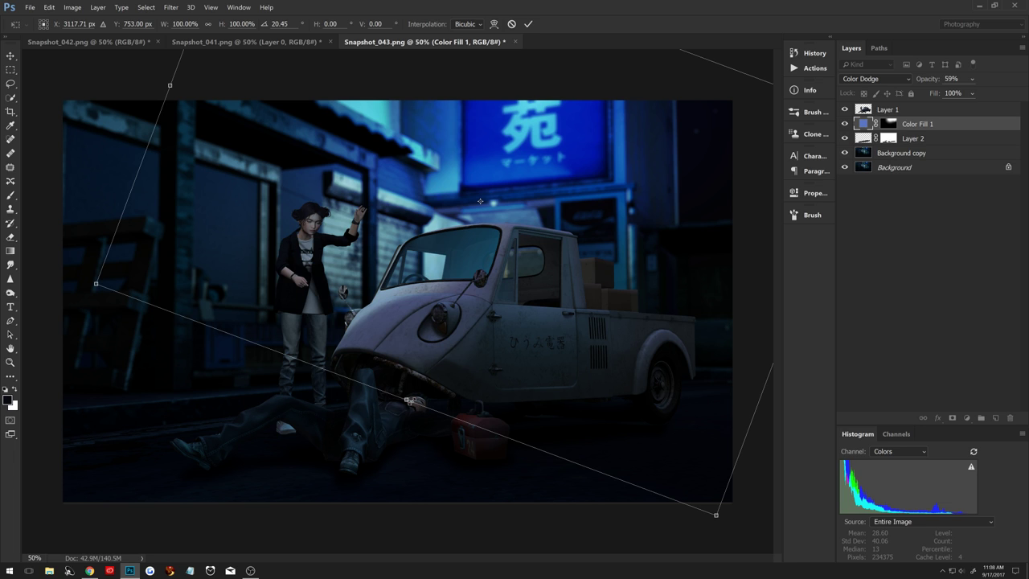
left_click_drag(408, 399, 416, 483)
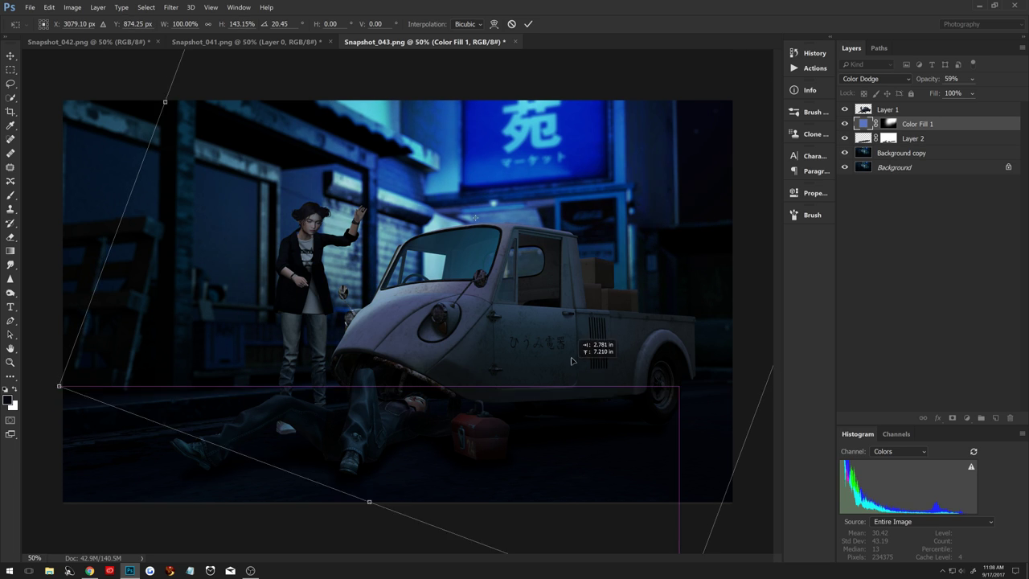
left_click_drag(502, 452, 597, 305)
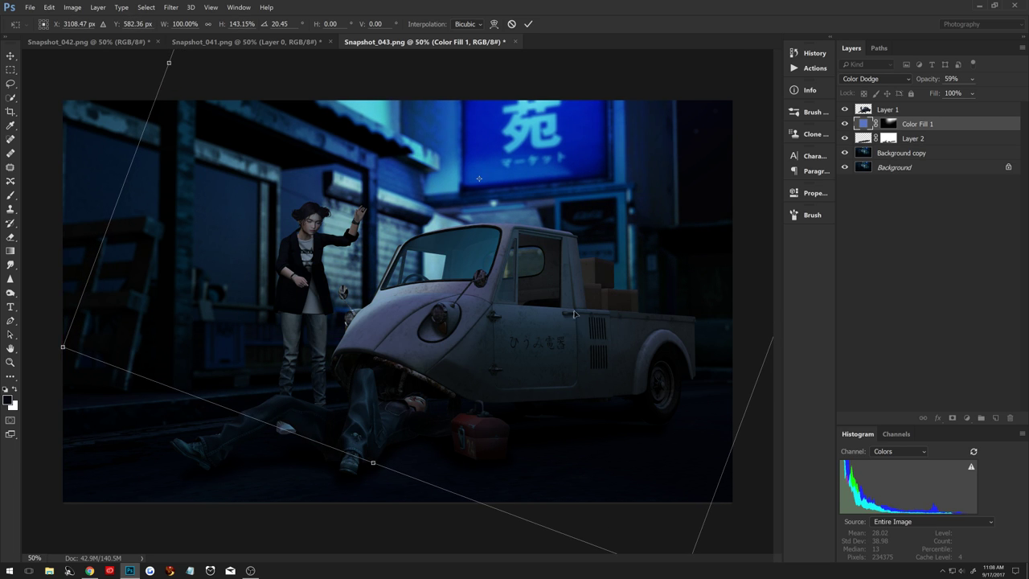
left_click(529, 23)
Lower Color Fill 1's opacity to 29% and compare the scene with and without it.
key("b")
left_click_drag(929, 80, 915, 83)
left_click(844, 124)
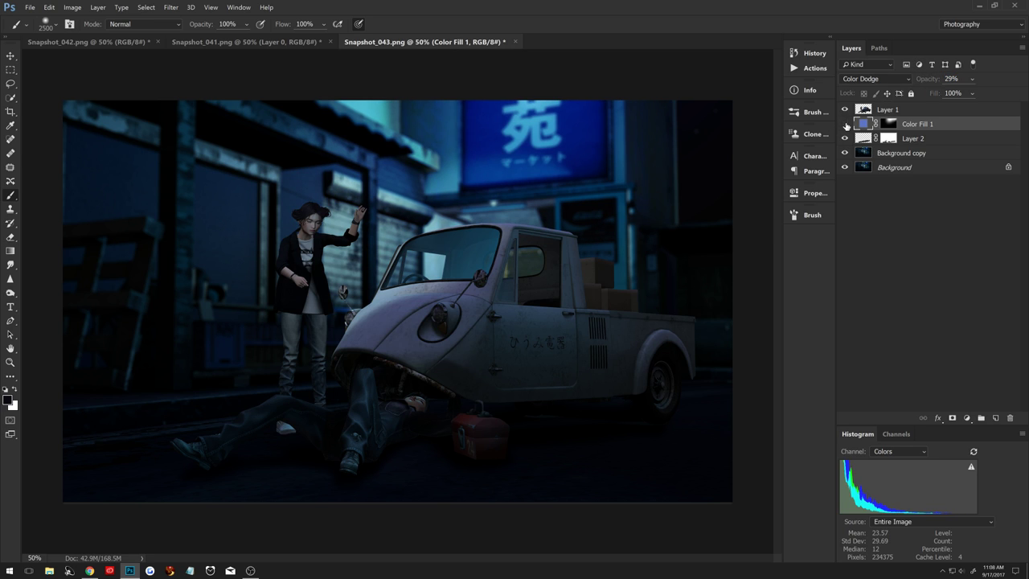
Try an Inner Glow on the Background copy layer, then discard it.
left_click(873, 156)
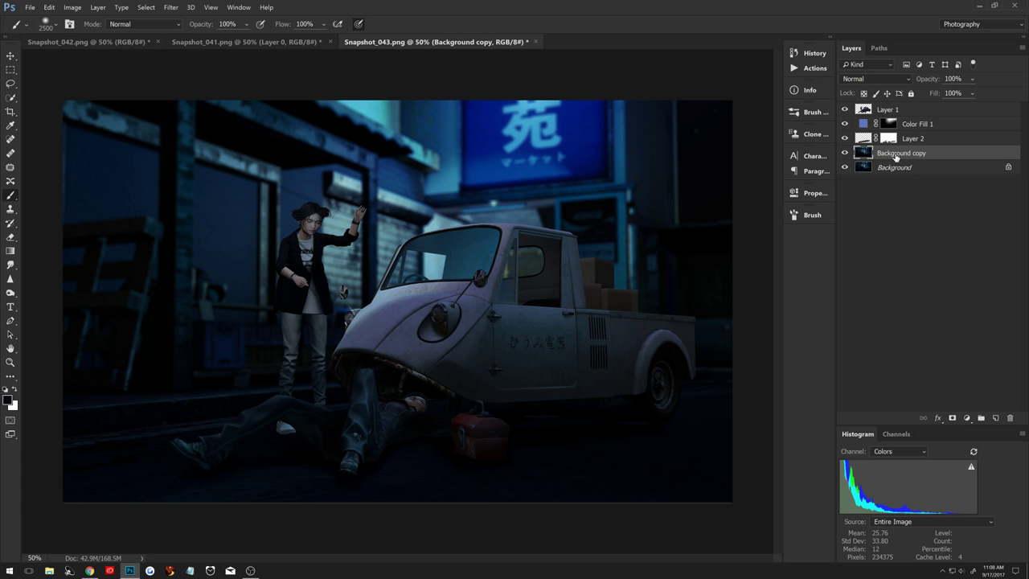
double_click(957, 164)
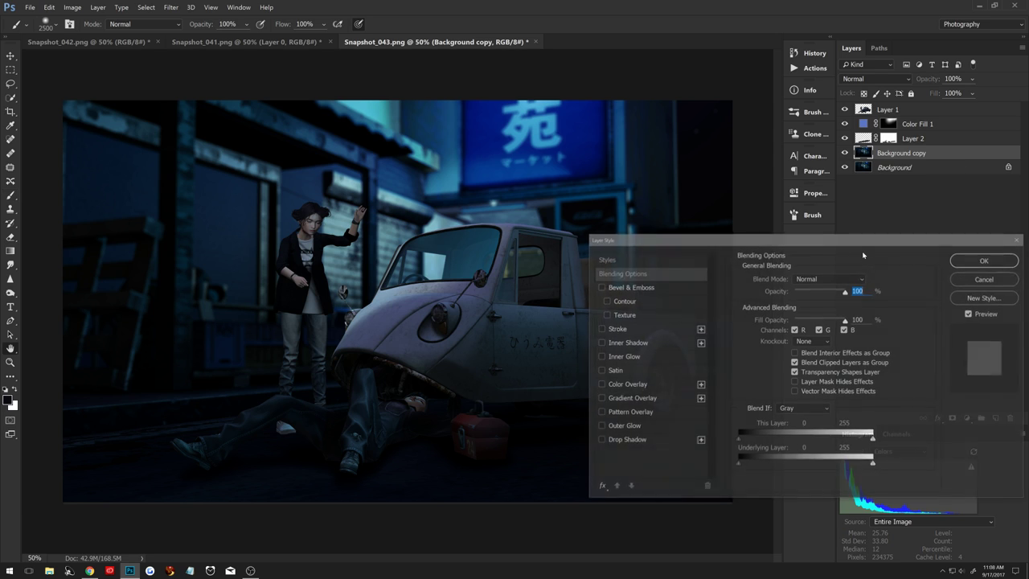
left_click(616, 356)
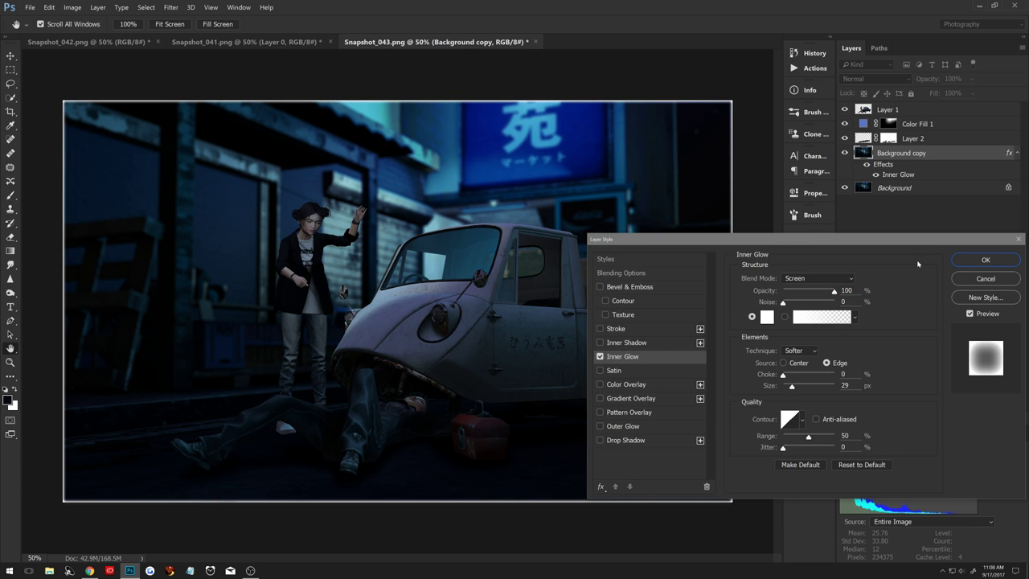
left_click(955, 279)
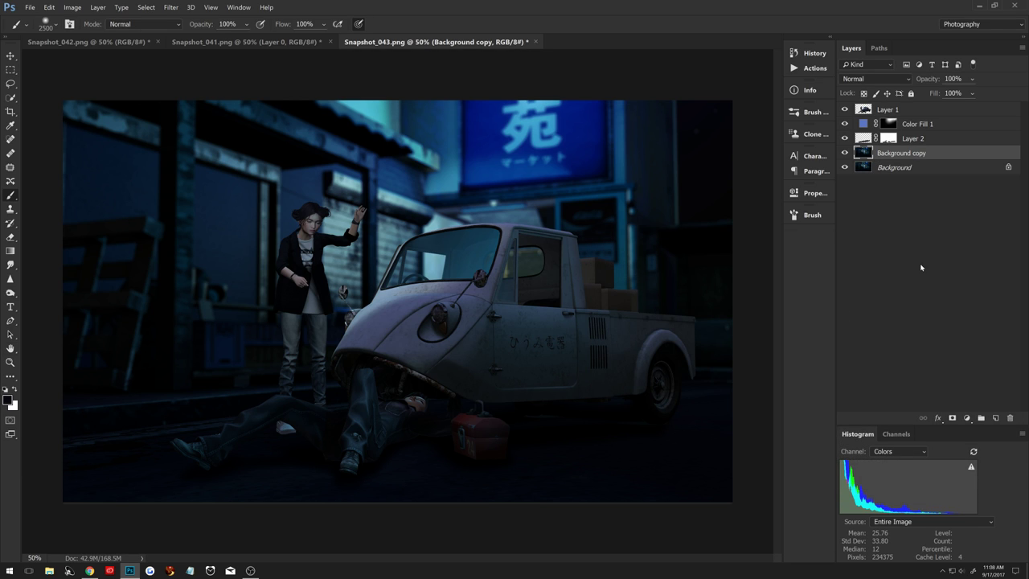
Add an Inner Glow to Layer 1 using a light blue sampled from the neon sign.
left_click(865, 113)
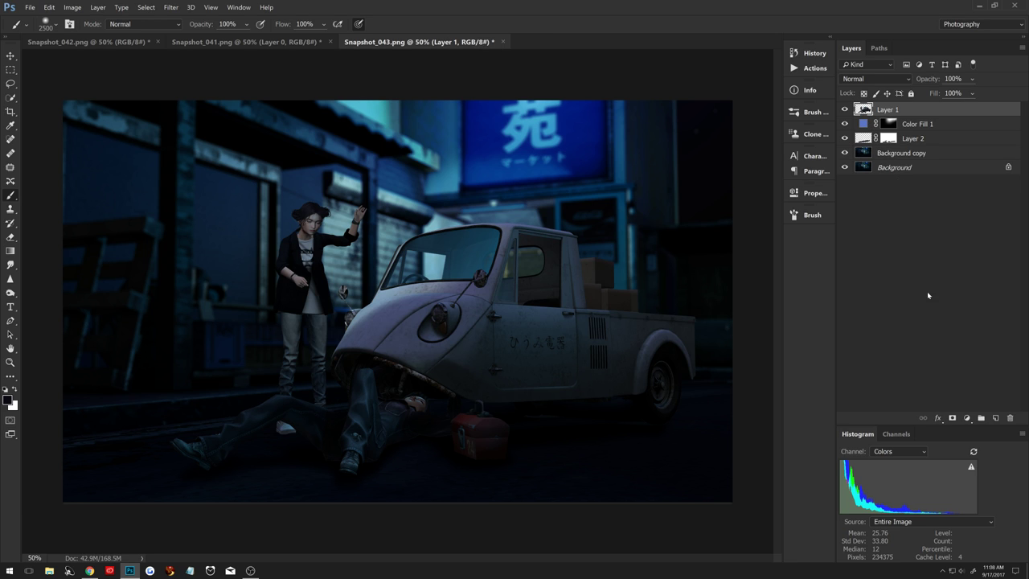
double_click(912, 113)
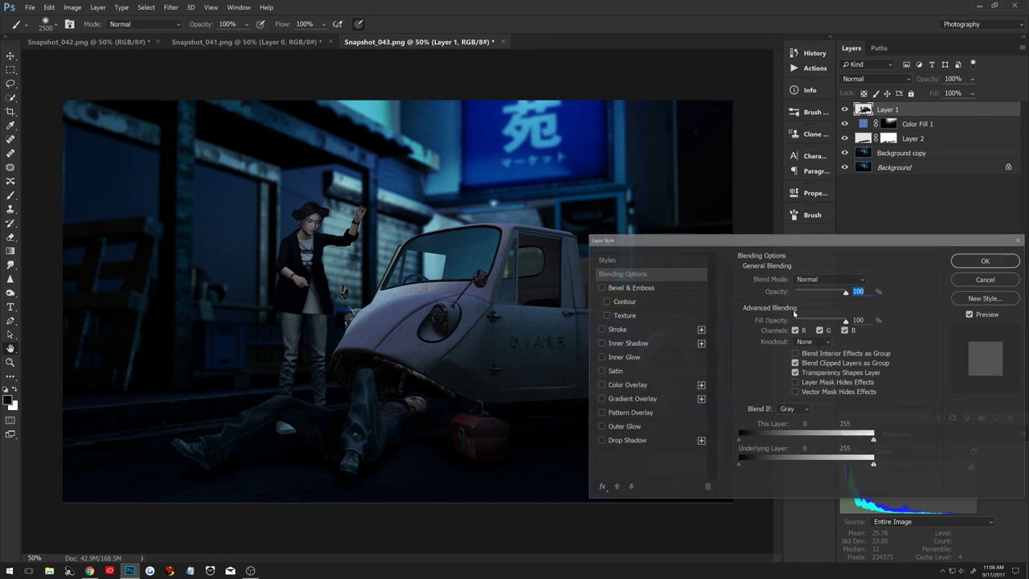
left_click(630, 359)
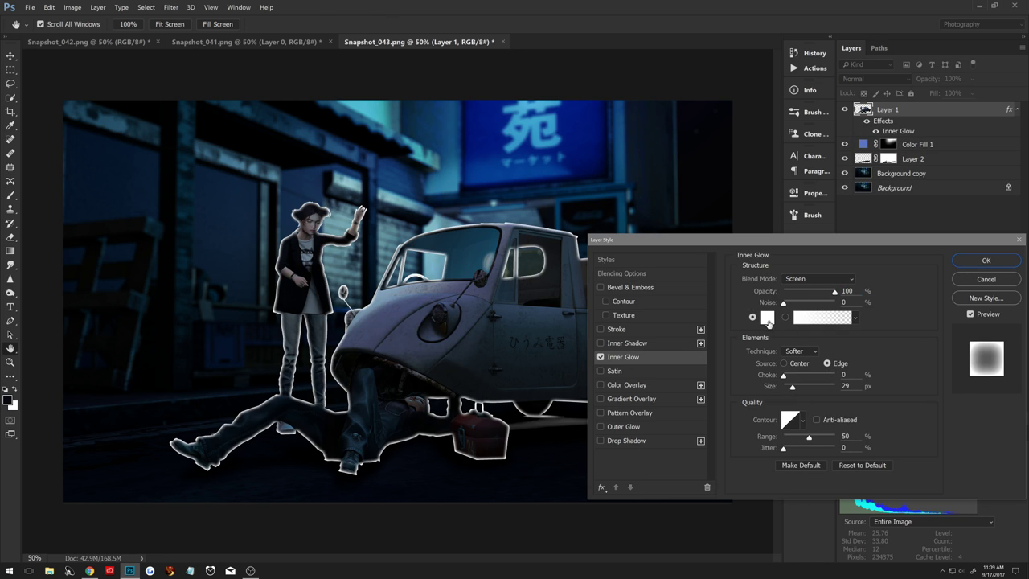
left_click(768, 318)
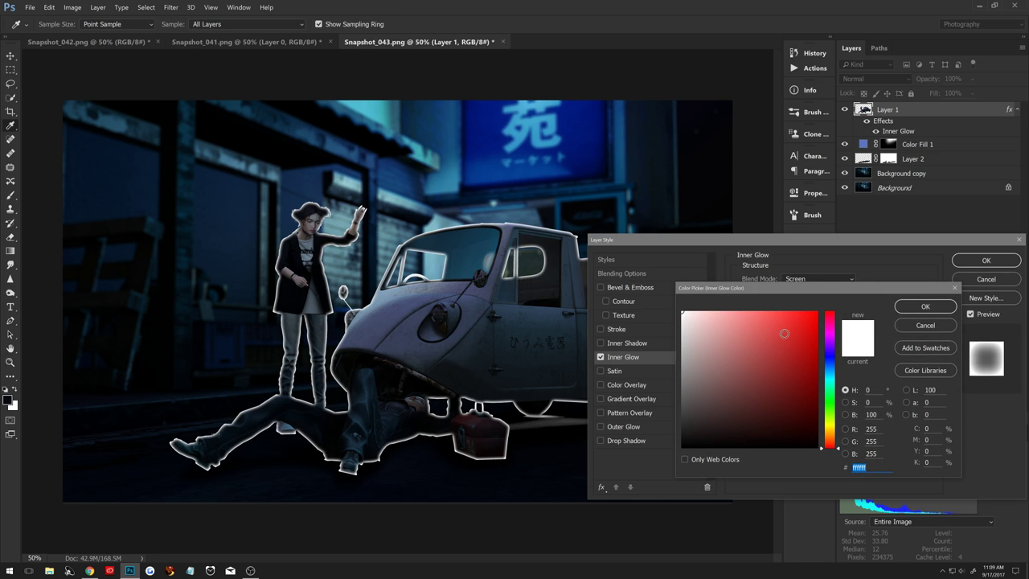
left_click(496, 159)
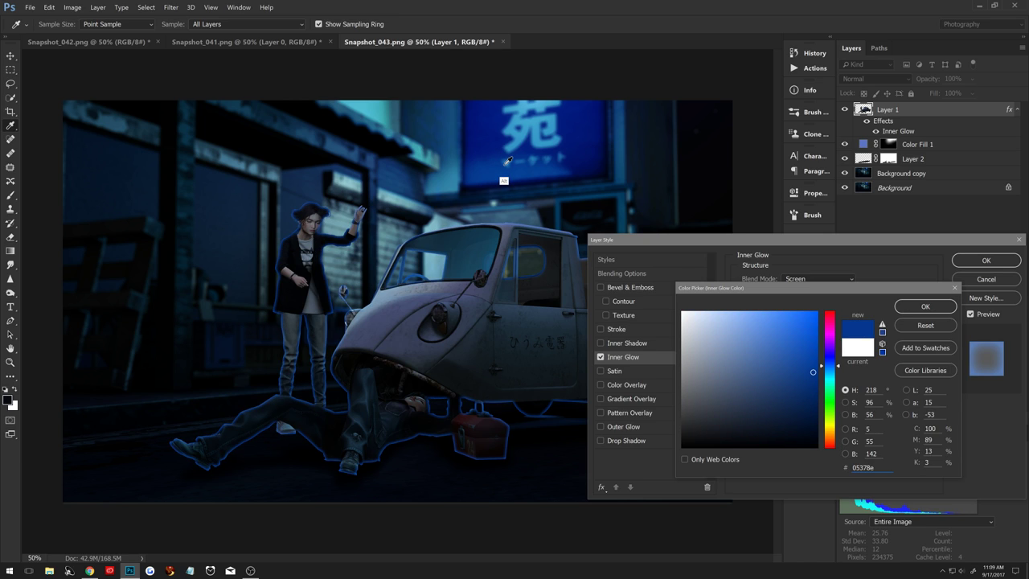
left_click(511, 150)
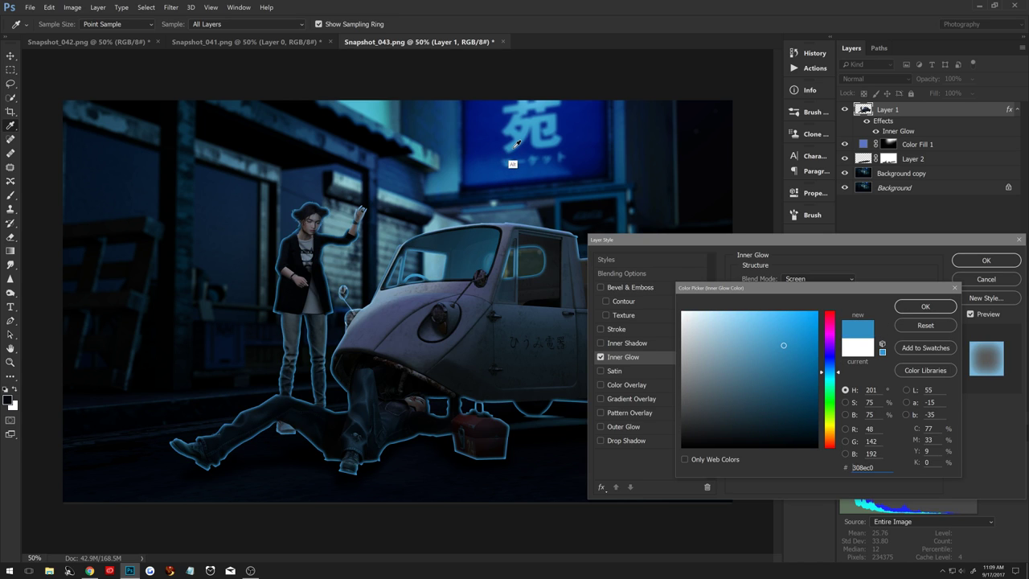
left_click(506, 149)
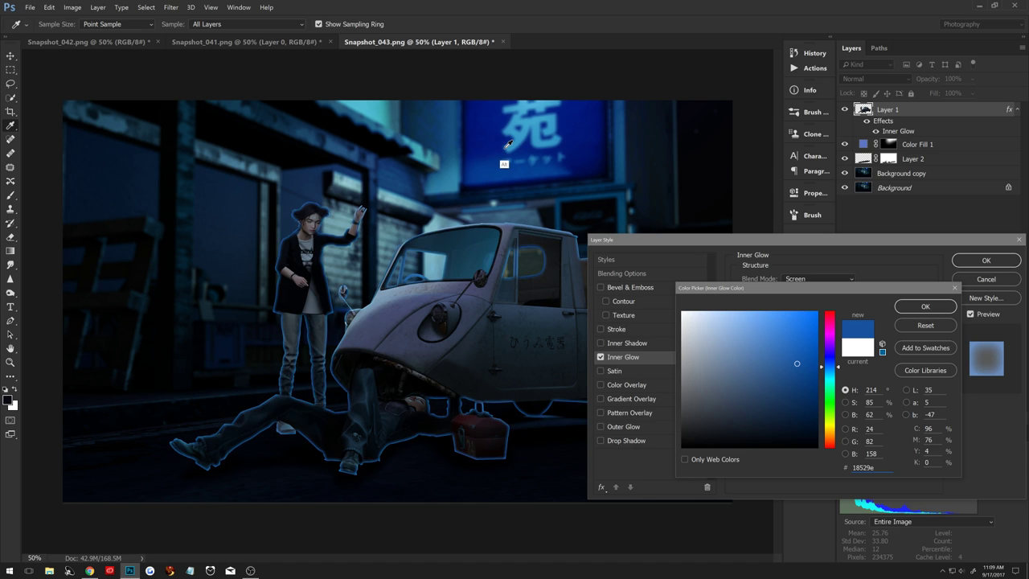
left_click(508, 149)
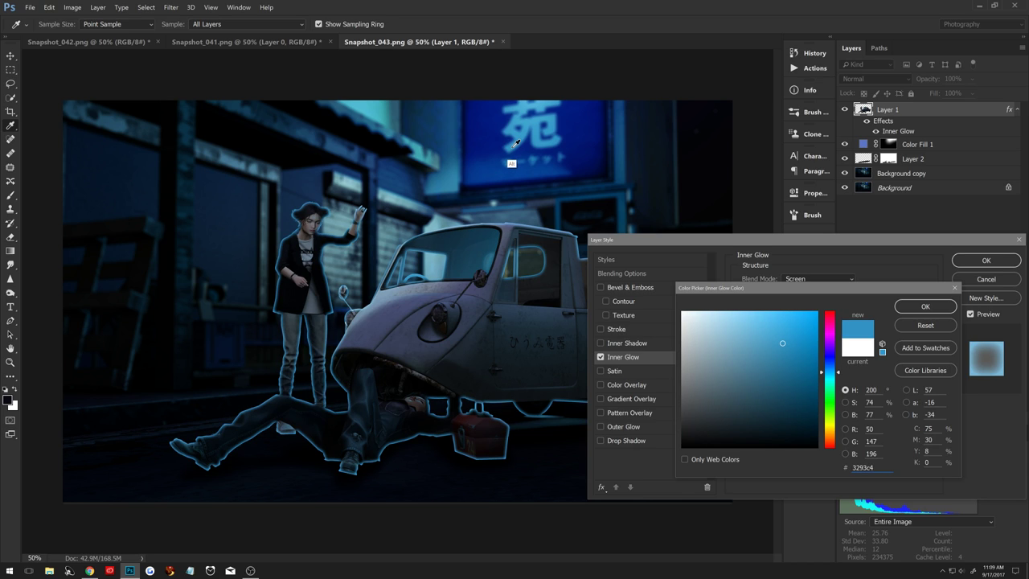
left_click(789, 360)
left_click(791, 365)
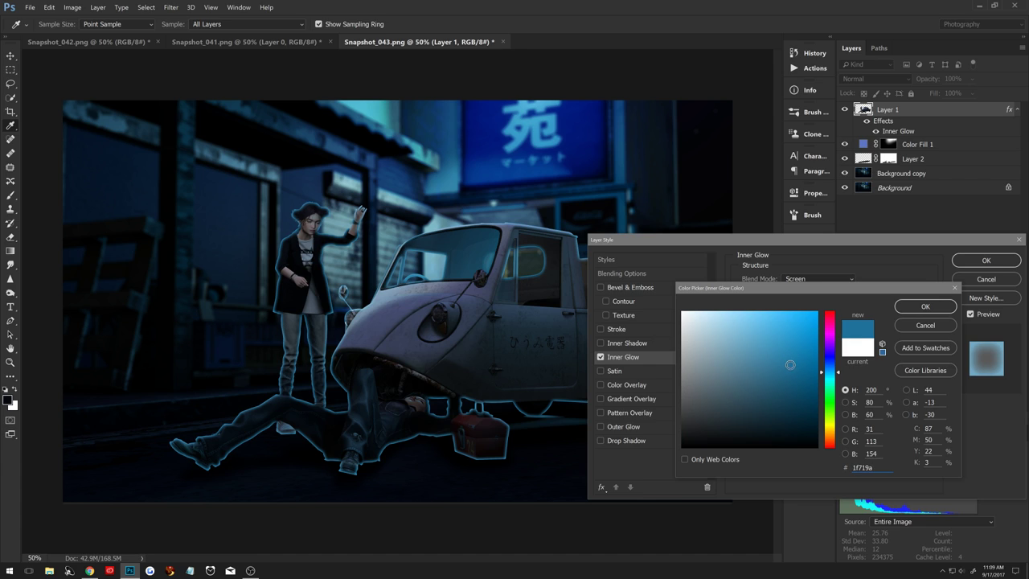
left_click(928, 307)
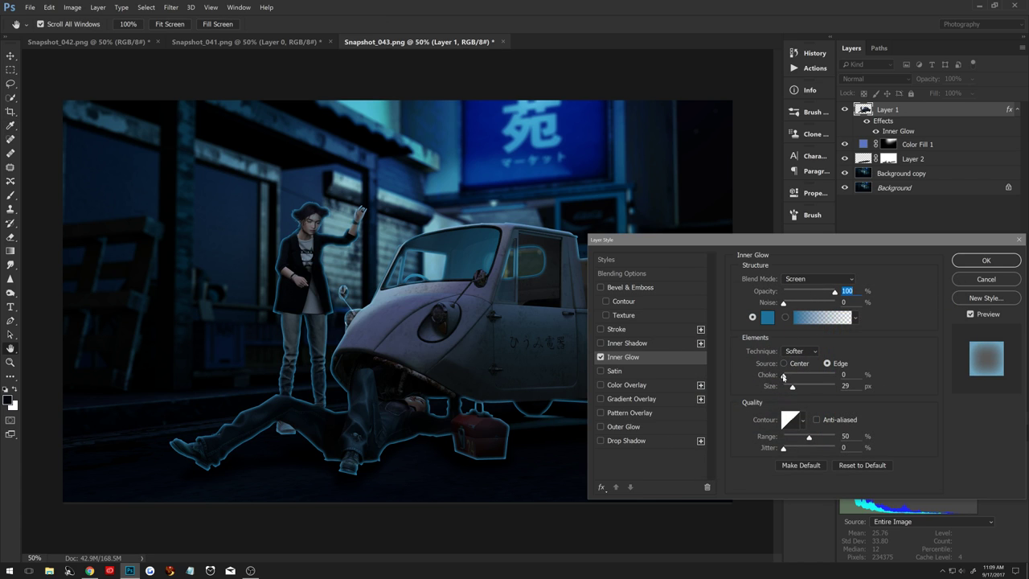
Set the glow to choke 17% and size 51 px, refine its colour to 3a83a8, and apply.
left_click_drag(784, 376, 799, 387)
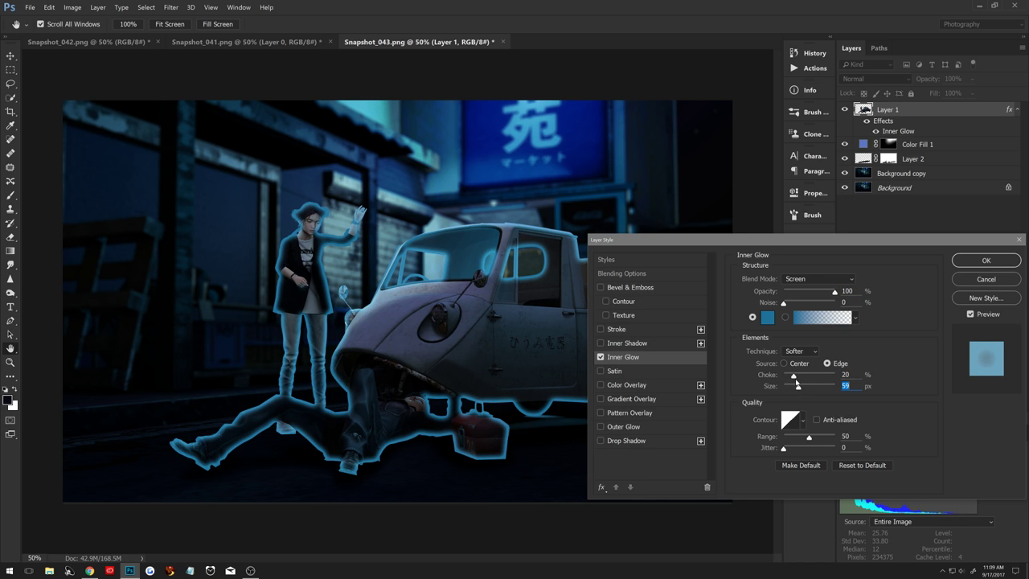
left_click_drag(798, 386, 792, 377)
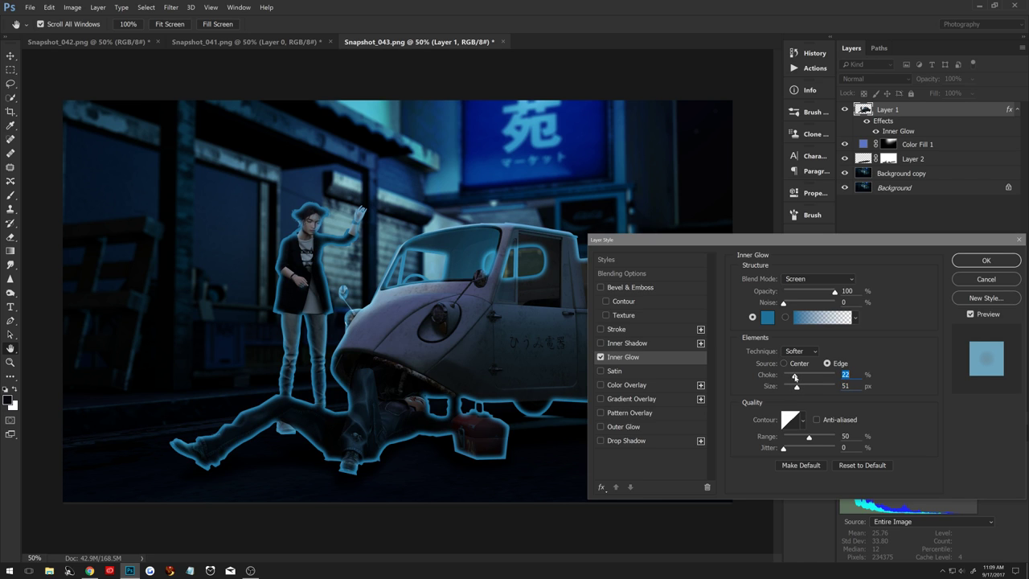
left_click(768, 319)
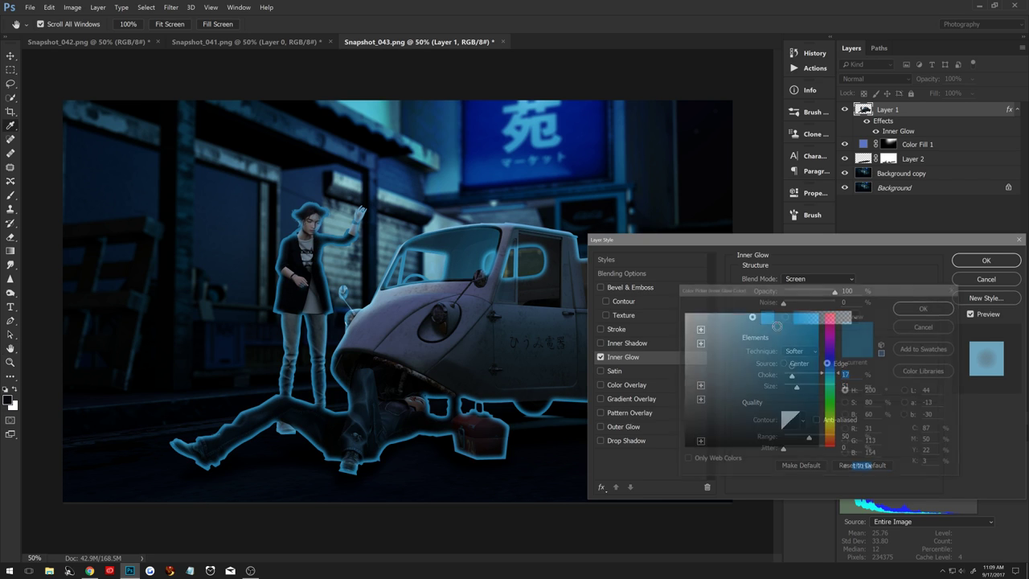
left_click(799, 386)
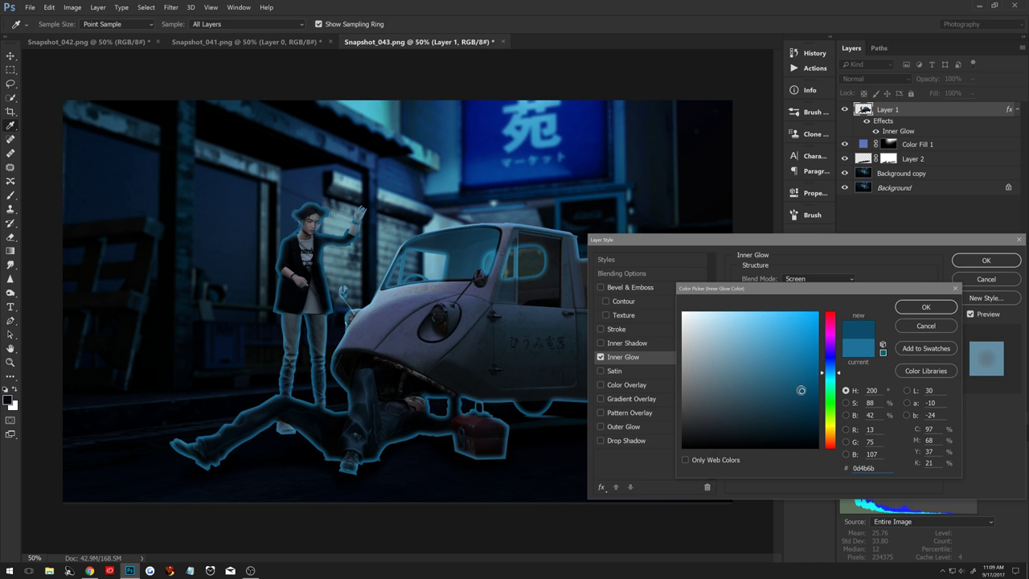
mouse_move(799, 386)
left_mouse_down()
mouse_move(781, 381)
mouse_move(771, 359)
left_mouse_up()
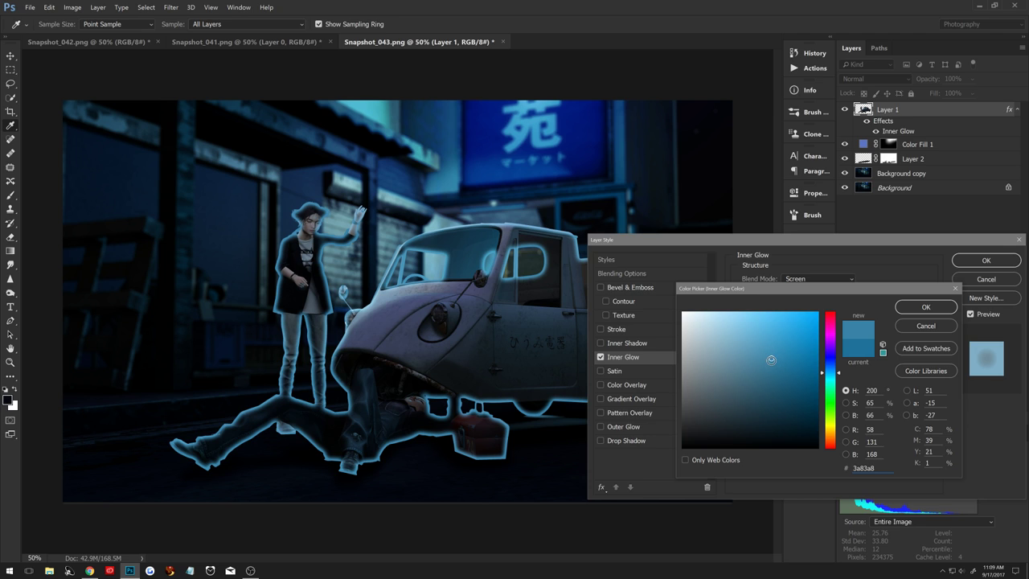
left_click(921, 307)
left_click(971, 262)
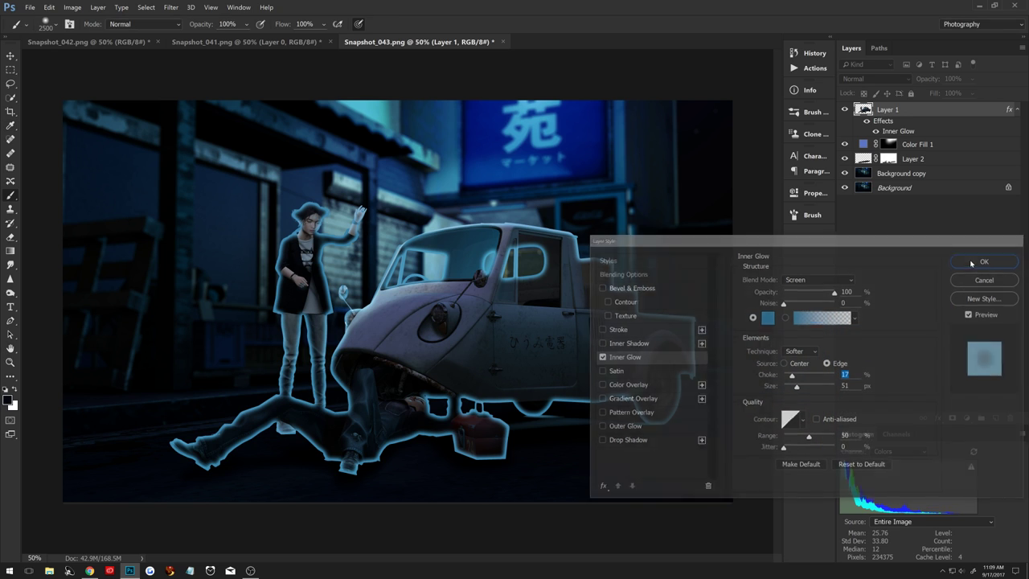
right_click(896, 132)
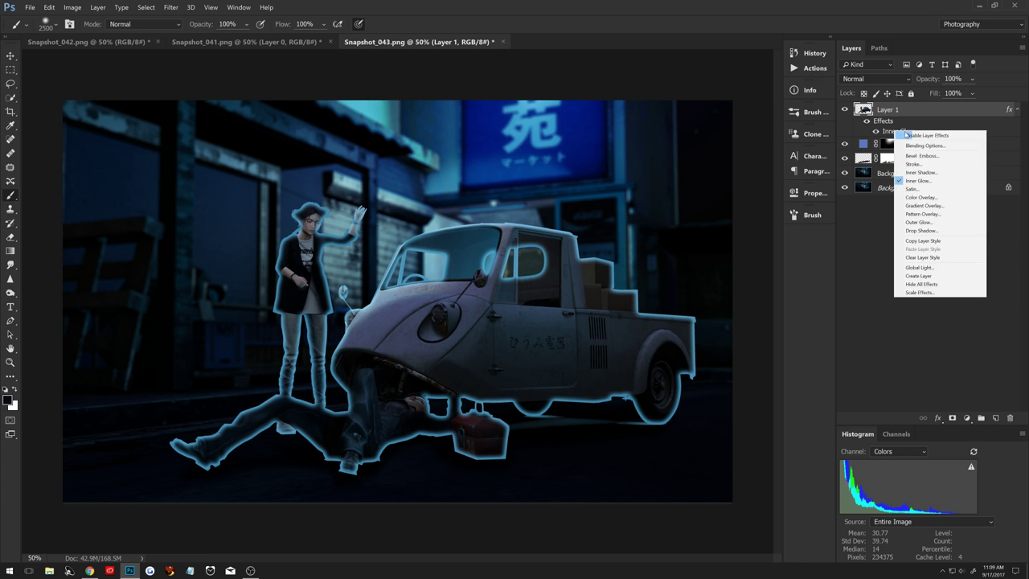
Split Layer 1's Inner Glow effect onto its own separate layer.
left_click(919, 282)
left_click(914, 115)
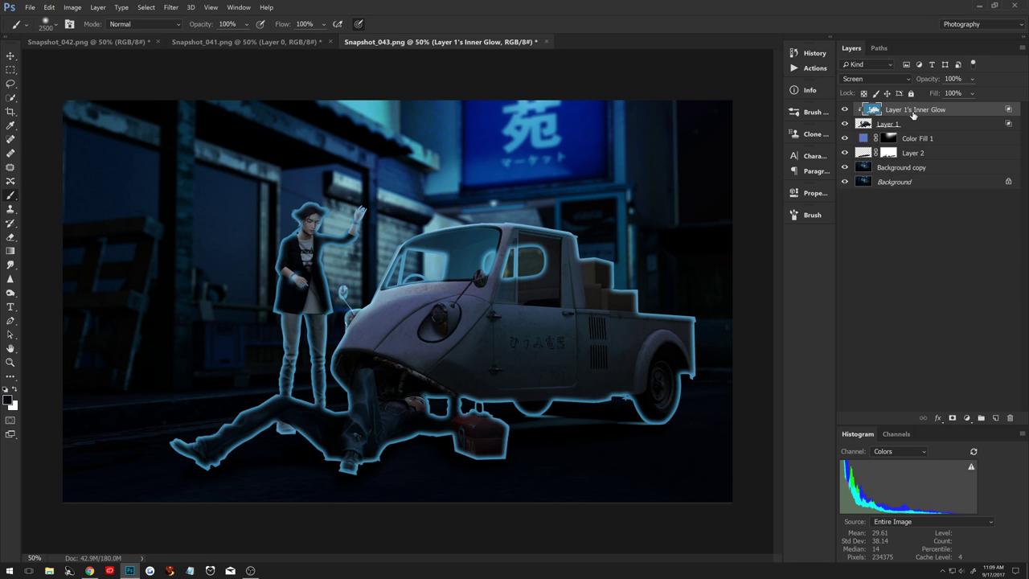
left_click(958, 410)
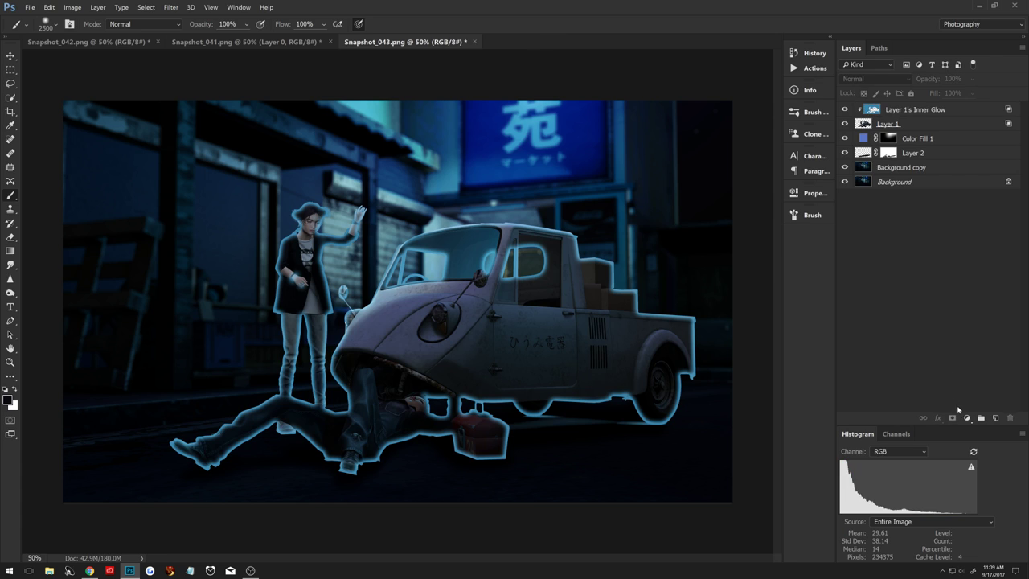
left_click(895, 111)
Give the glow layer an inverted black mask and paint faintly over the truck cargo with a 150 px brush.
left_click(952, 418)
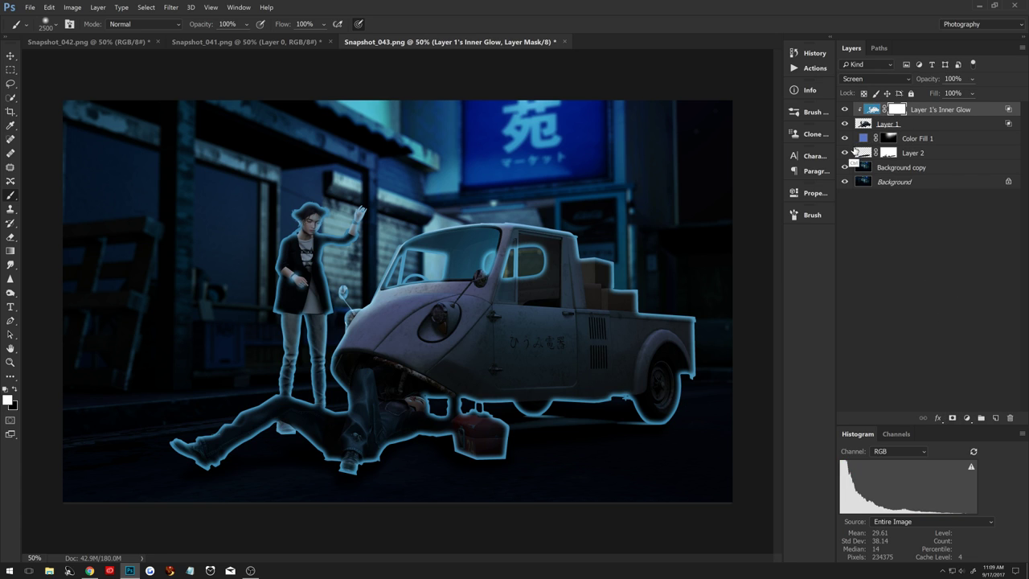
key("ctrl+i")
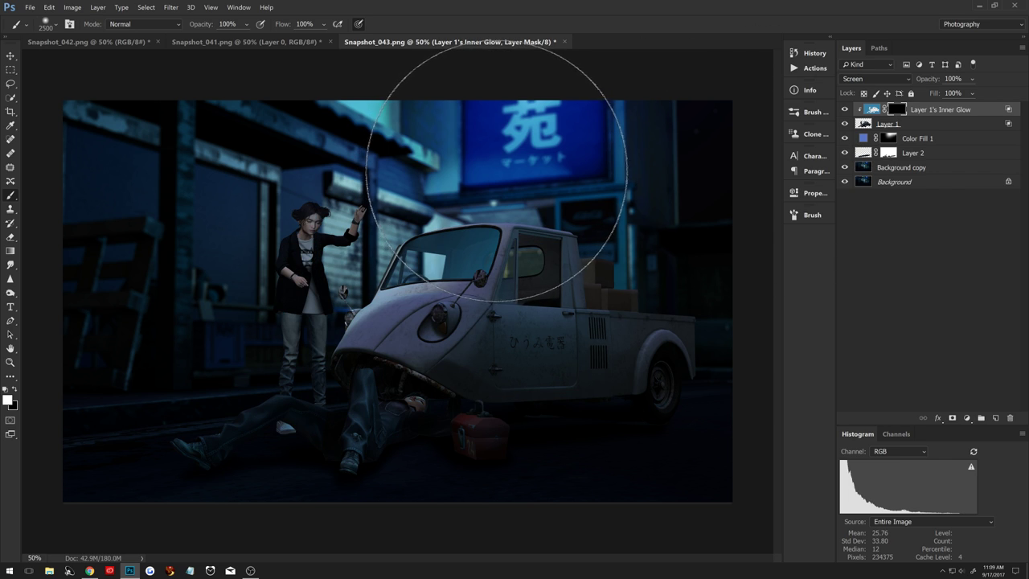
key("bracketleft")
key("bracketleft")
key("bracketleft")
key("bracketleft")
key("bracketleft")
key("bracketleft")
key("bracketleft")
key("bracketleft")
key("bracketleft")
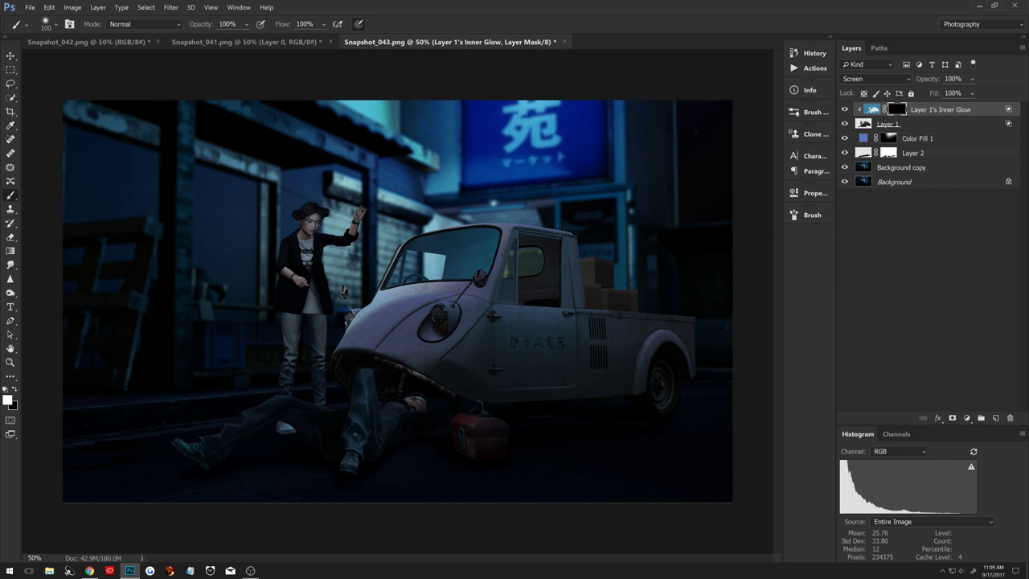
key("bracketright")
key("bracketright")
left_click_drag(608, 246, 597, 252)
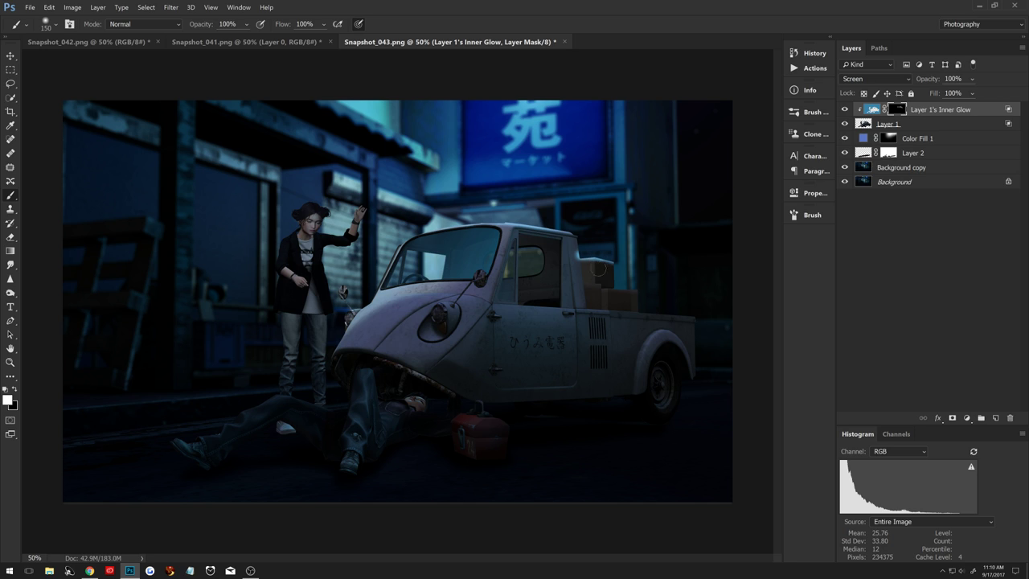
key("x")
key("x")
key("x")
key("x")
Paint white on the glow mask with an 80 px brush to reveal glow at the woman's neck and side.
left_click_drag(382, 274, 399, 283)
key("bracketleft")
key("bracketleft")
key("bracketleft")
left_click(319, 230)
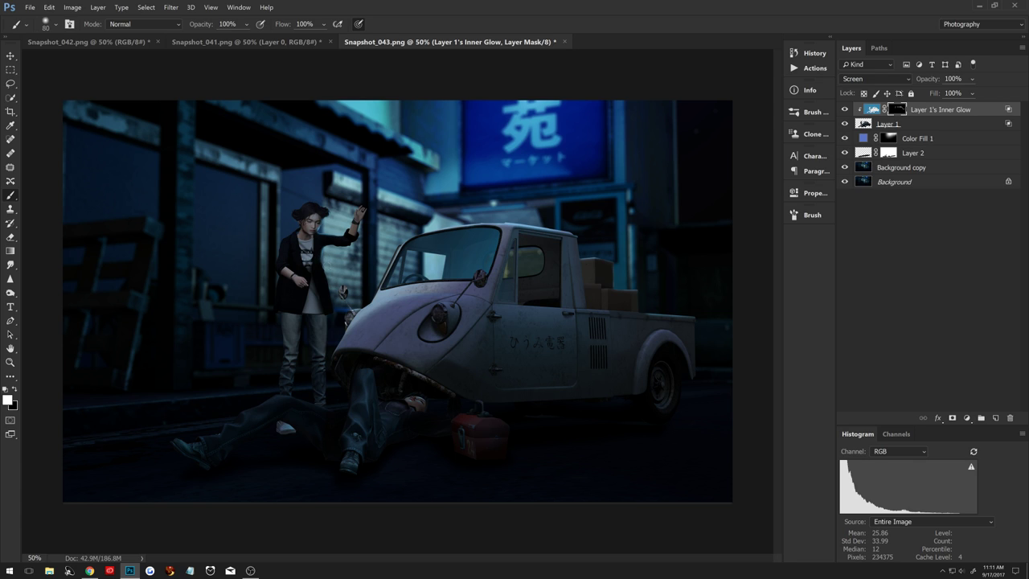
left_click_drag(321, 264, 335, 307)
key("x")
key("x")
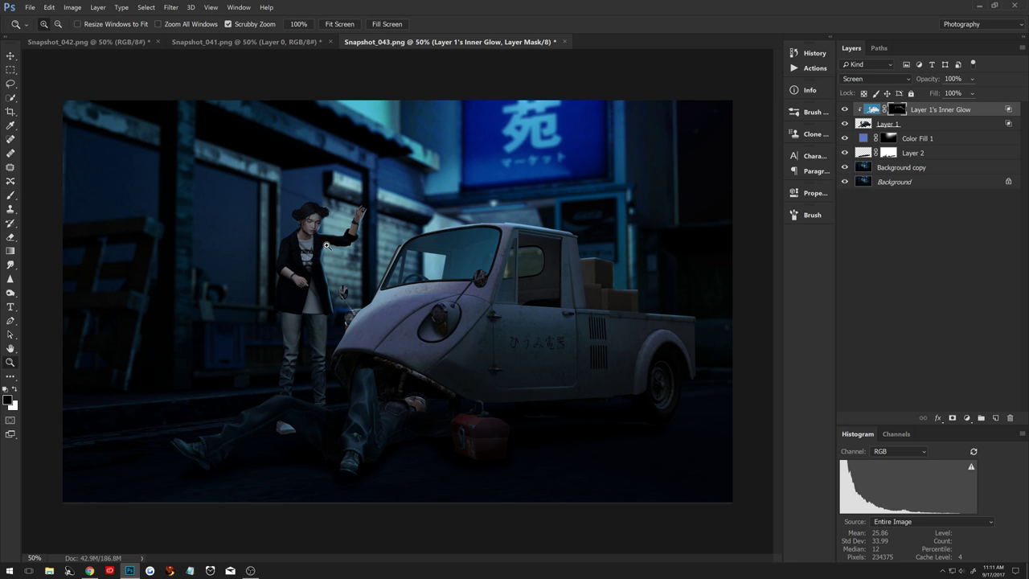
Set a white 50 px brush and frame the woman's feet and the lying man.
left_click_drag(331, 243, 378, 244)
key("bracketleft")
key("bracketleft")
key("bracketleft")
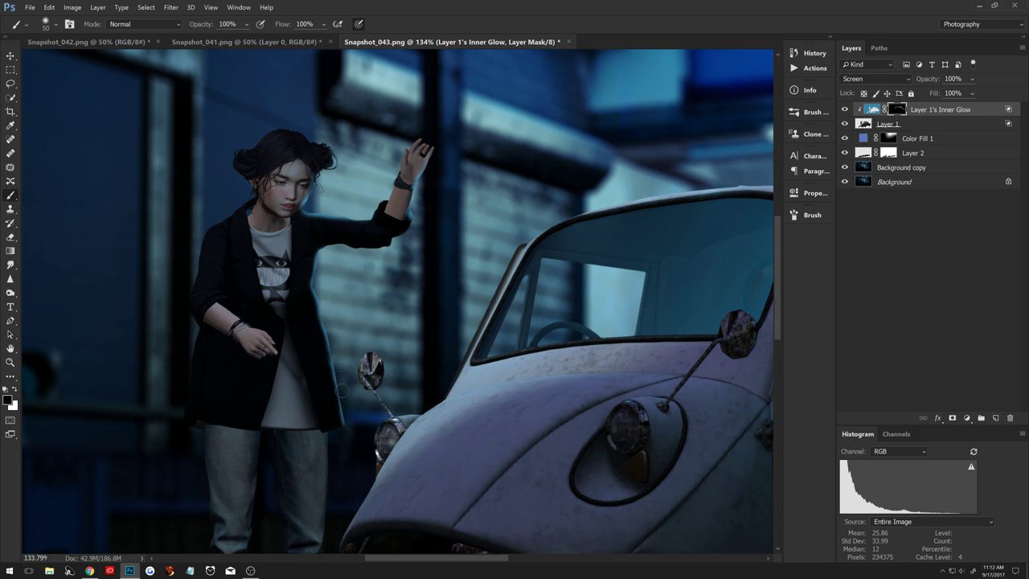
key("x")
key("ctrl+z")
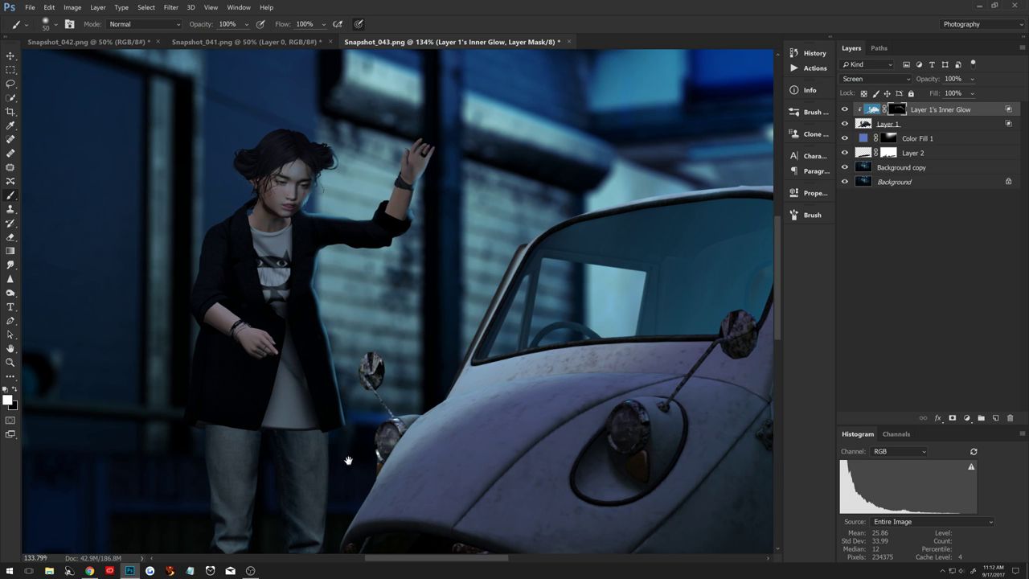
left_click_drag(348, 460, 340, 340)
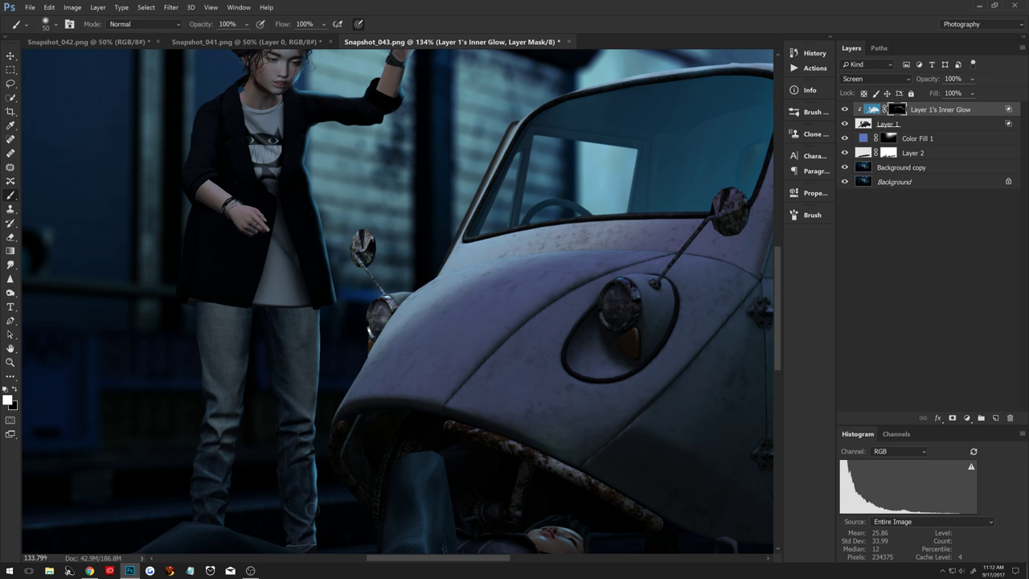
left_click_drag(296, 492, 317, 360)
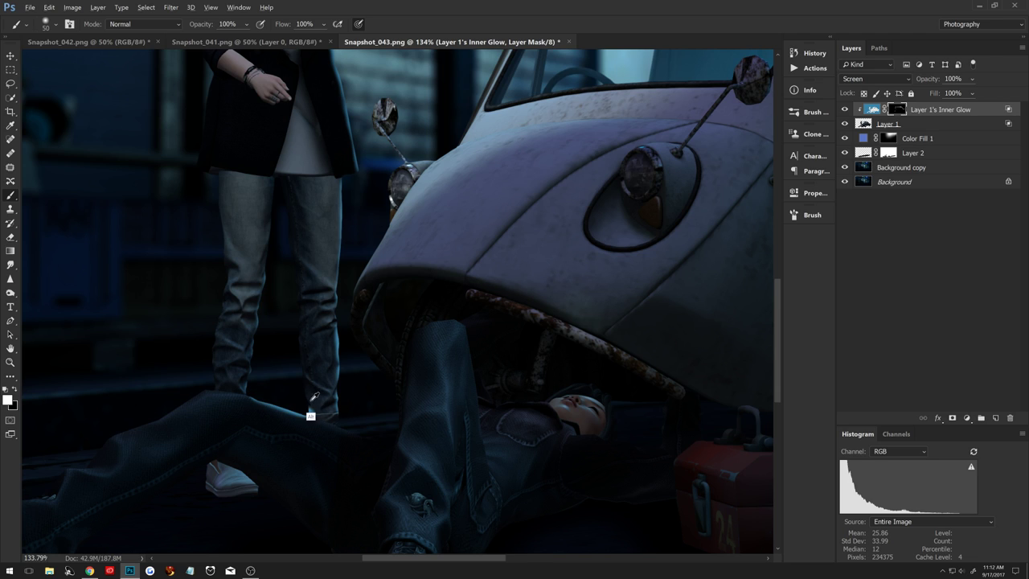
Paint glow in and out on the mask around the woman's heel and the lying man's jacket edge.
left_click_drag(309, 406, 314, 409)
key("x")
key("x")
left_click_drag(354, 426, 371, 432)
key("x")
left_click_drag(372, 435, 356, 431)
key("x")
mouse_move(340, 434)
left_mouse_down()
mouse_move(383, 435)
mouse_move(362, 430)
mouse_move(354, 452)
mouse_move(336, 433)
left_mouse_up()
key("x")
left_click_drag(329, 488, 233, 371)
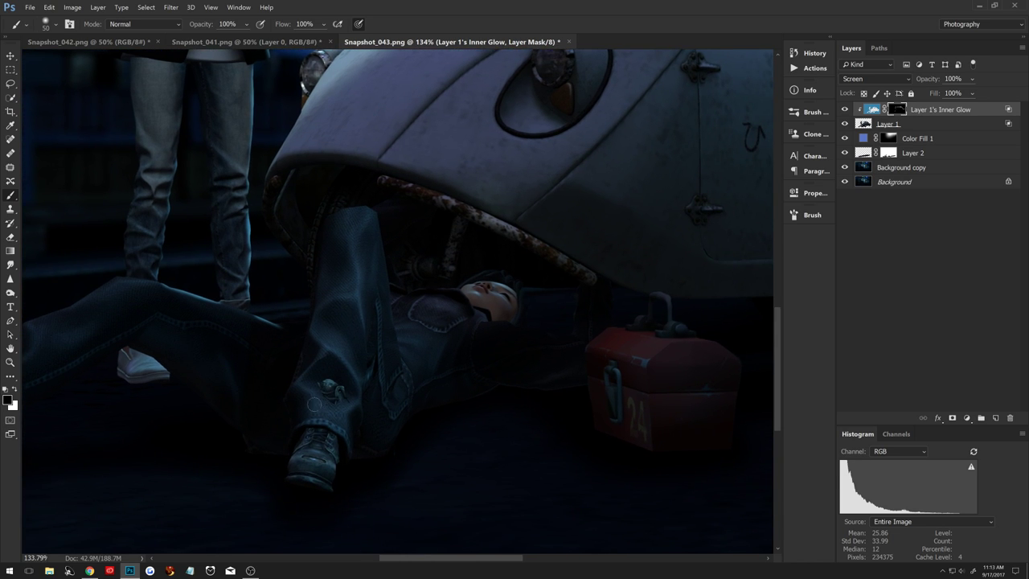
Lower the glow layer's opacity to 55%.
double_click(10, 362)
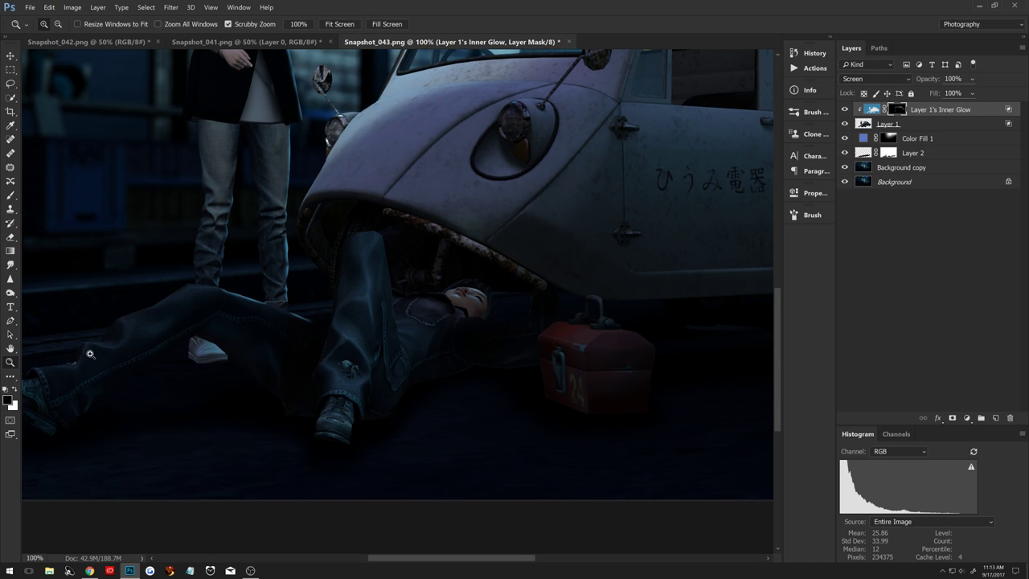
double_click(10, 349)
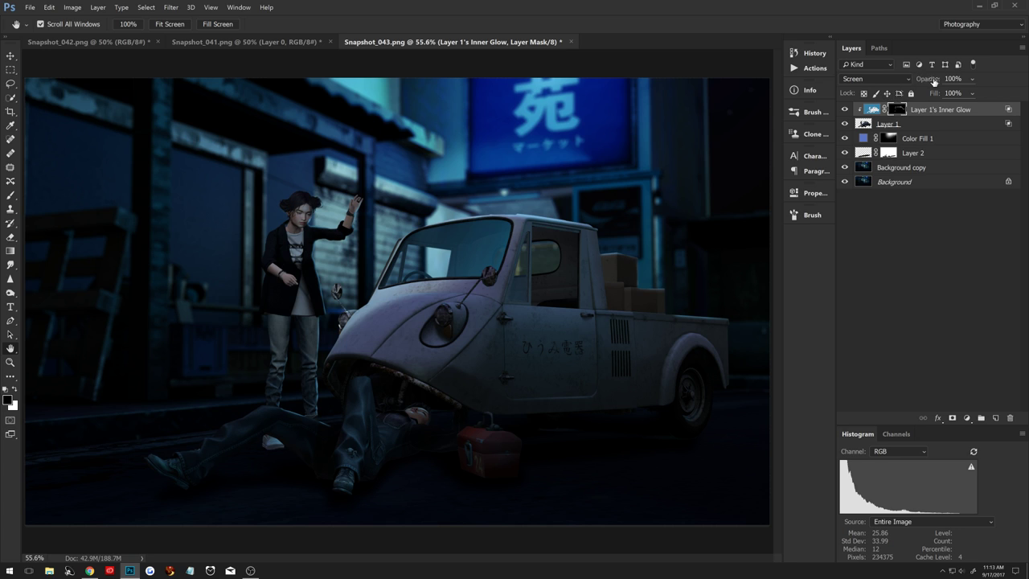
left_click_drag(925, 79, 911, 83)
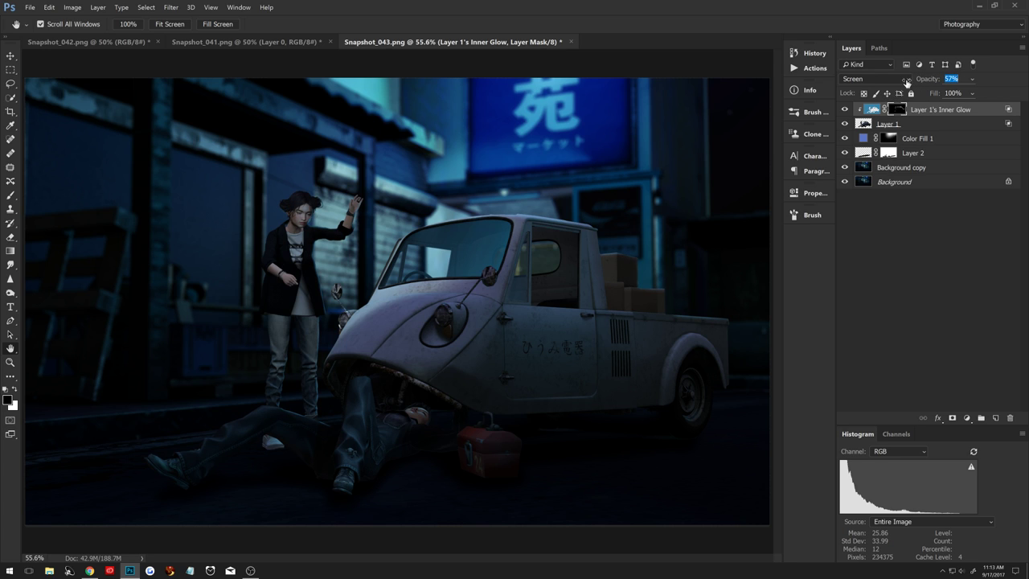
left_click_drag(907, 82, 905, 89)
Merge the glow layer with Layer 1 and duplicate the merged layer.
left_click(866, 124)
left_click(922, 112)
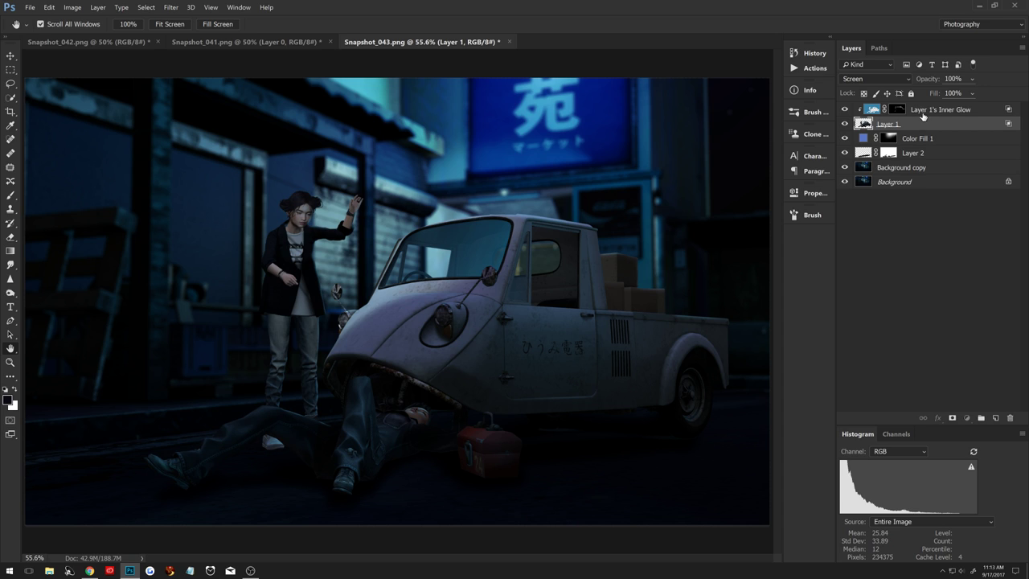
key("ctrl+e")
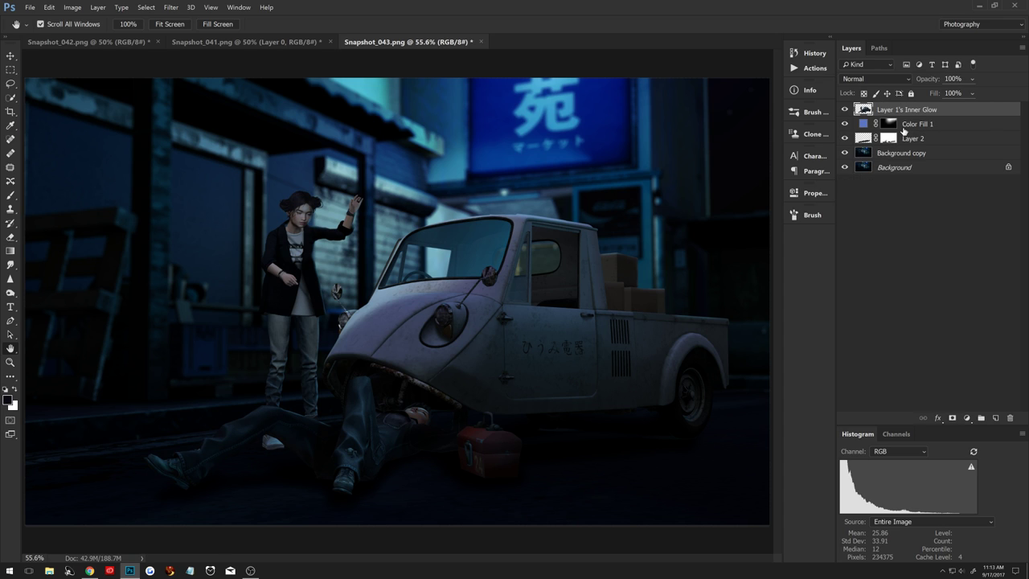
key("ctrl+j")
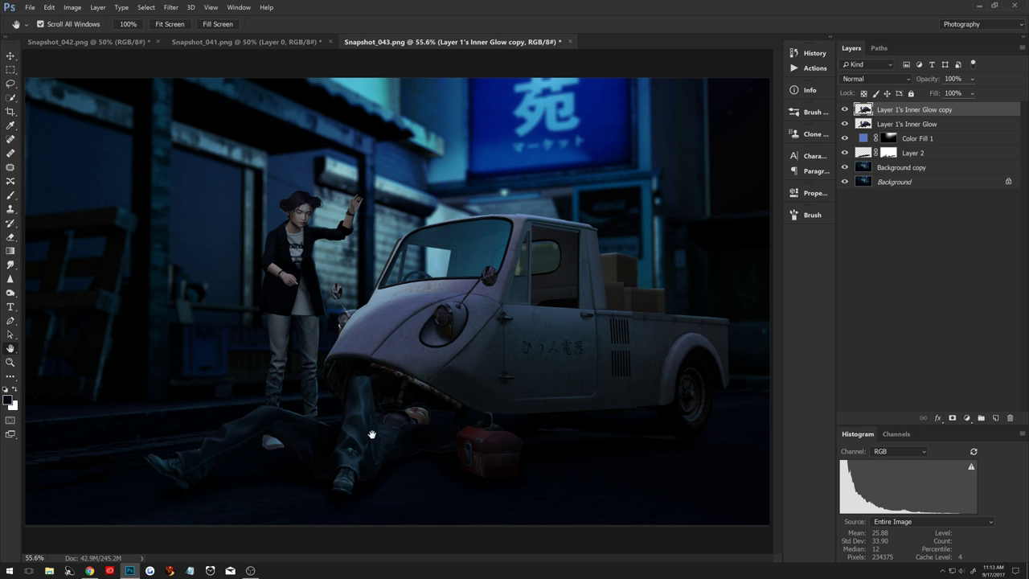
Spot-heal the dark charm on the lying man's jeans with a size 40 Content-Aware brush.
key("z")
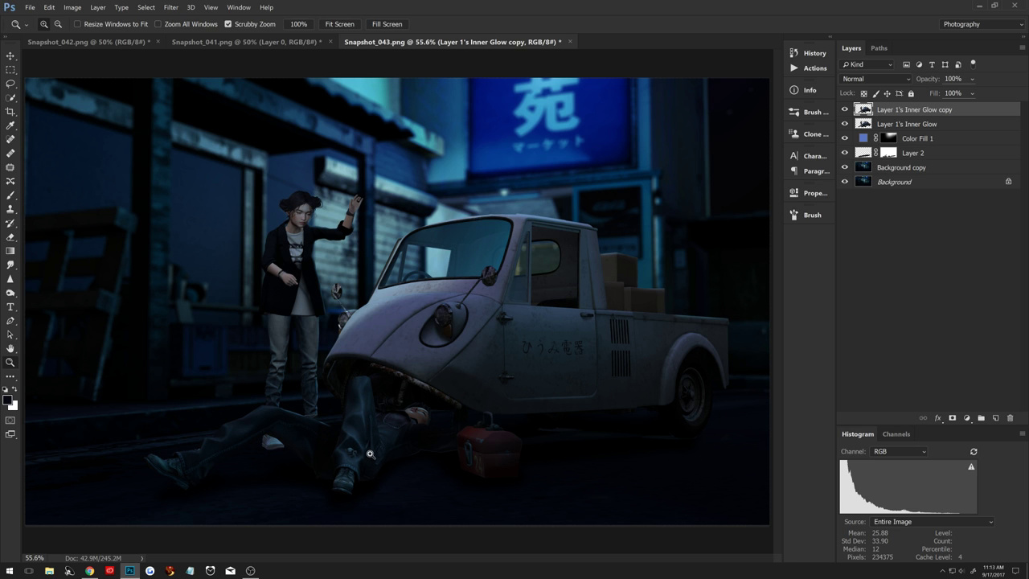
left_click_drag(350, 459, 407, 476)
key("h")
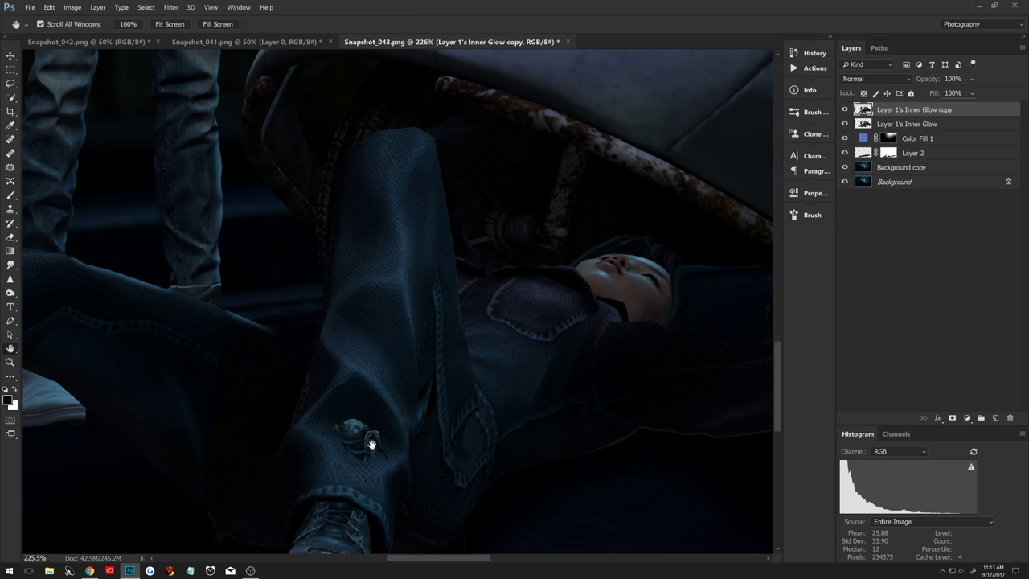
mouse_move(367, 443)
left_mouse_down()
mouse_move(361, 415)
mouse_move(379, 382)
mouse_move(388, 394)
left_mouse_up()
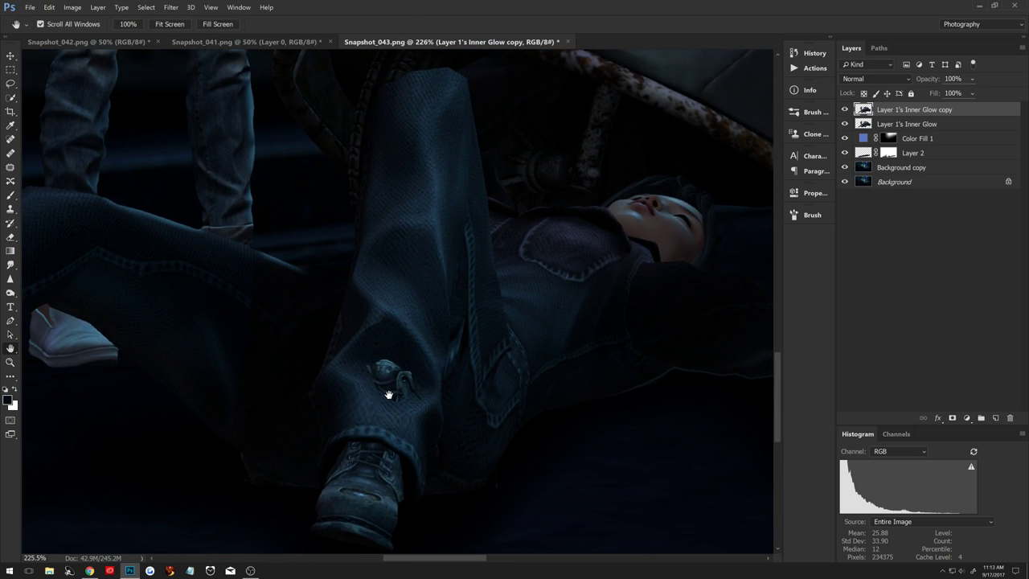
left_click(10, 166)
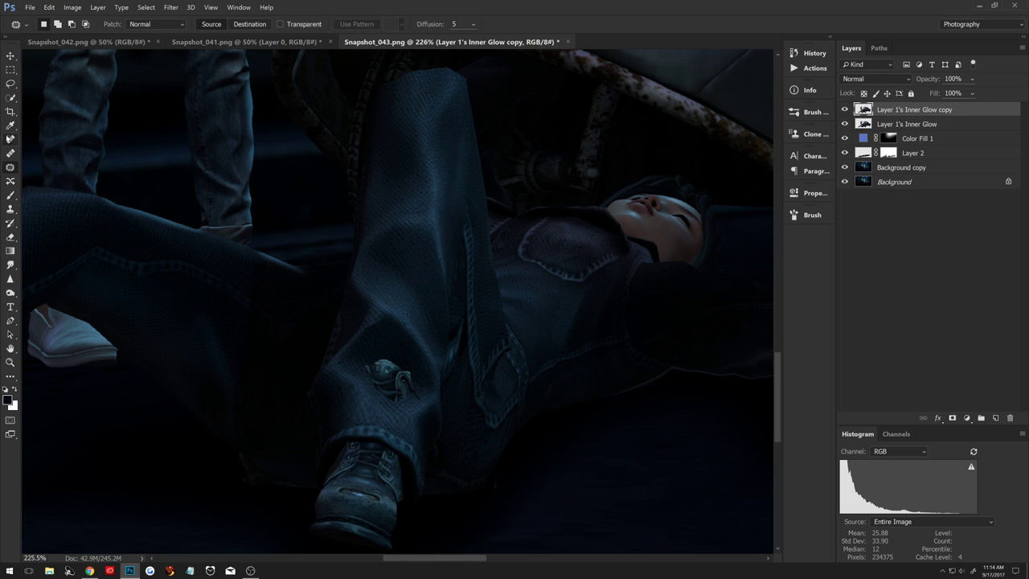
left_click(11, 139)
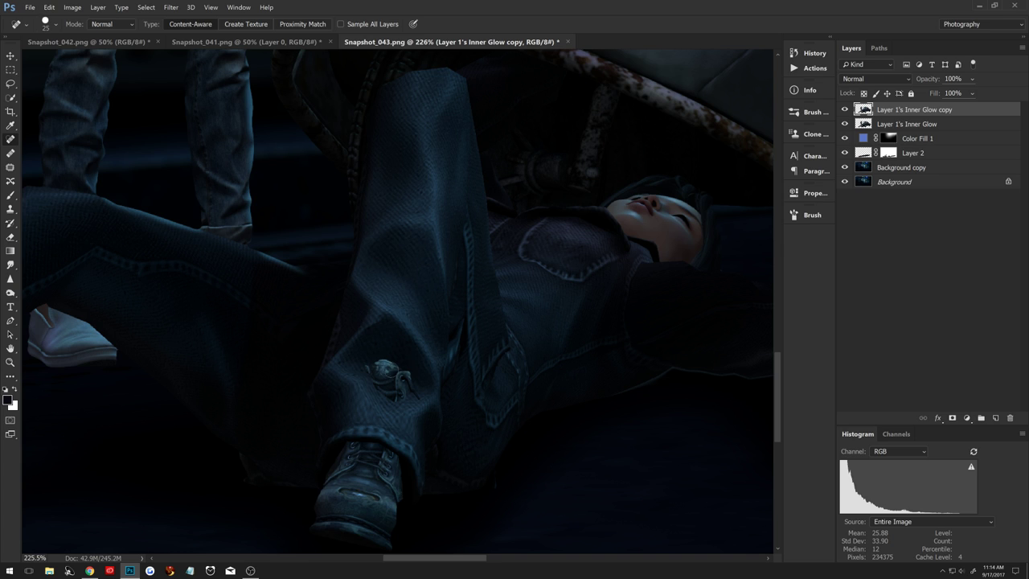
key("bracketright")
key("bracketright")
key("bracketright")
left_click(379, 379)
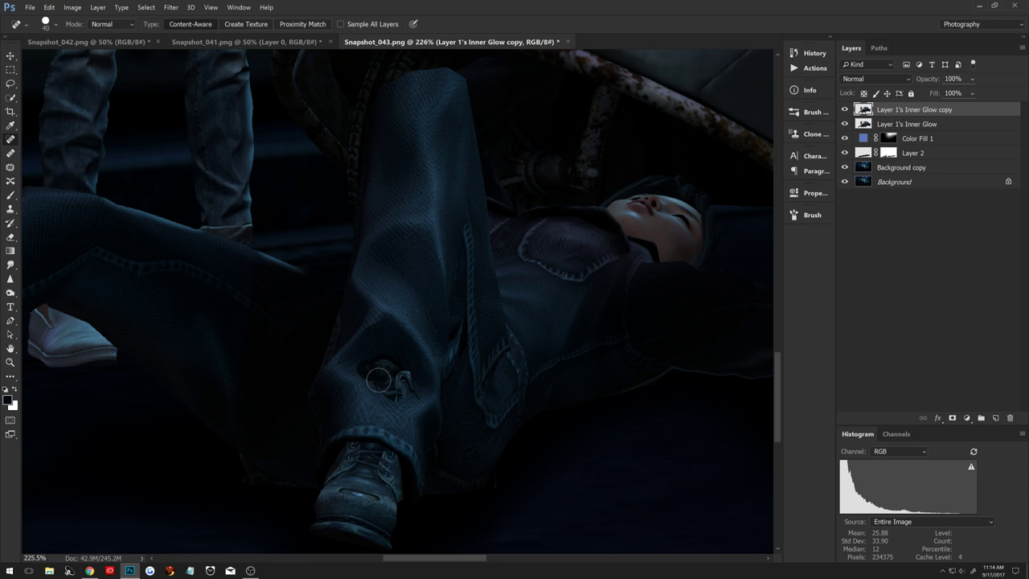
left_click(382, 385)
left_click(403, 376)
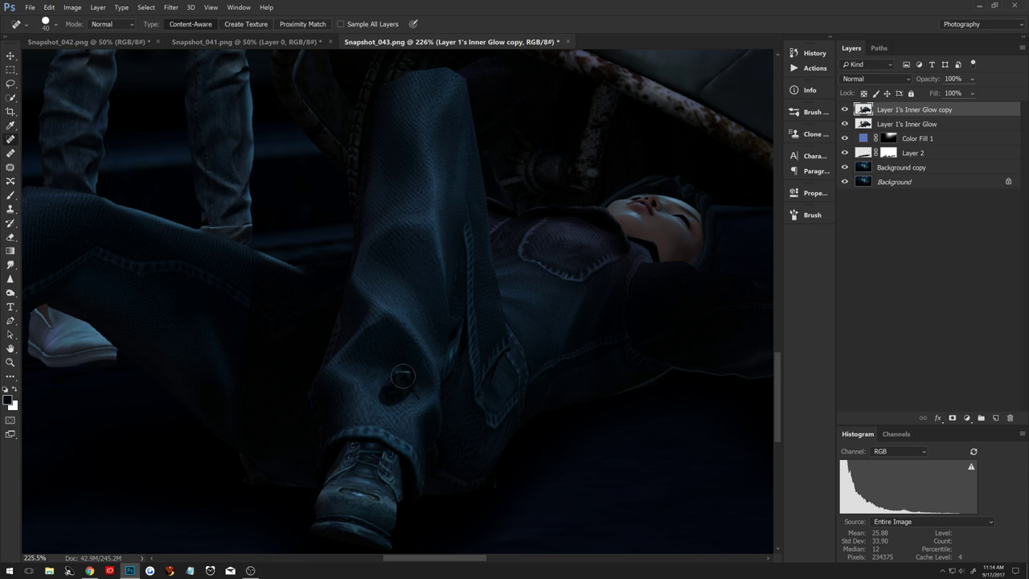
left_click(388, 381)
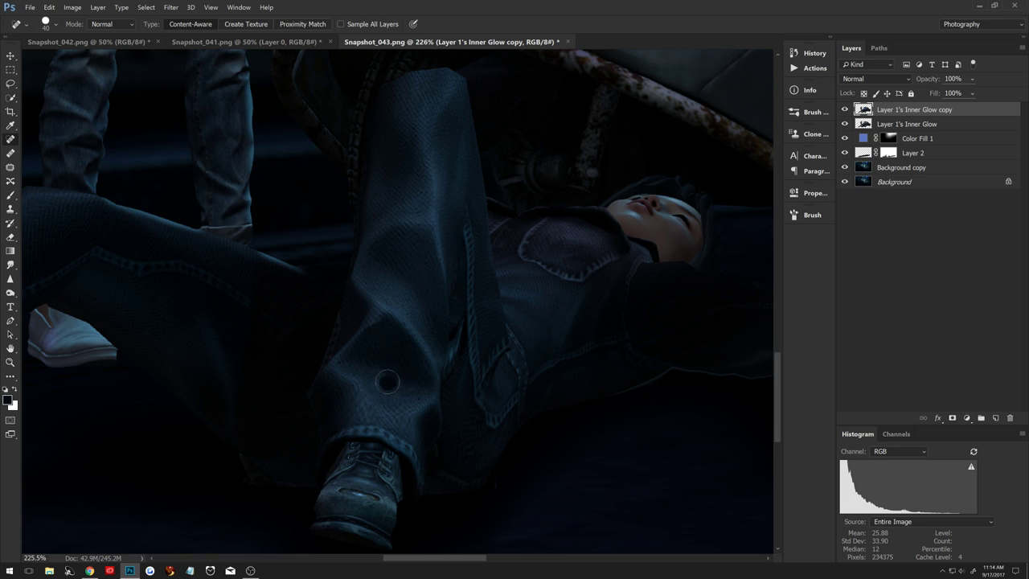
Heal the remaining grey spots and small blemishes along the jeans.
left_click_drag(179, 326, 438, 378)
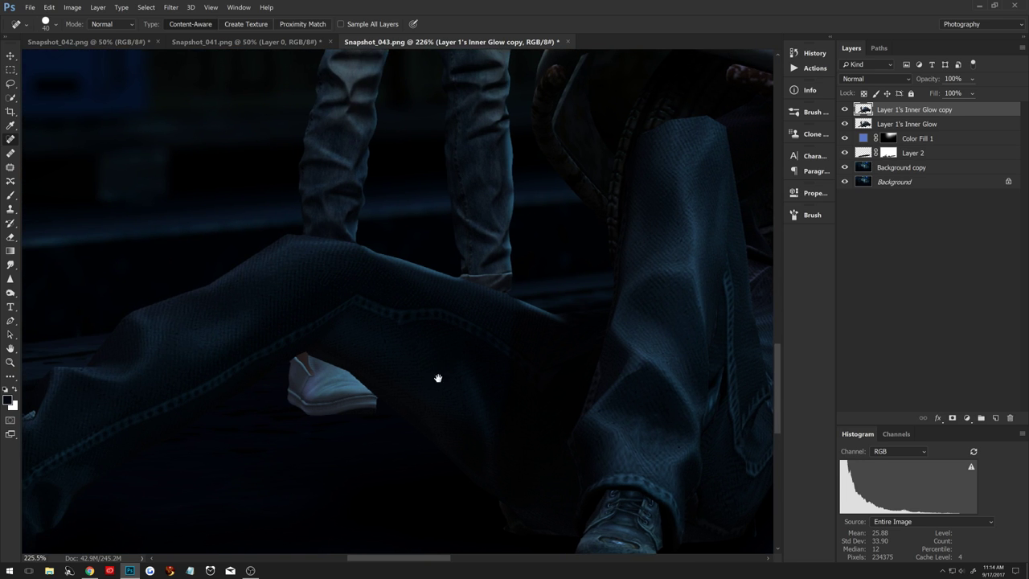
left_click_drag(141, 373, 375, 359)
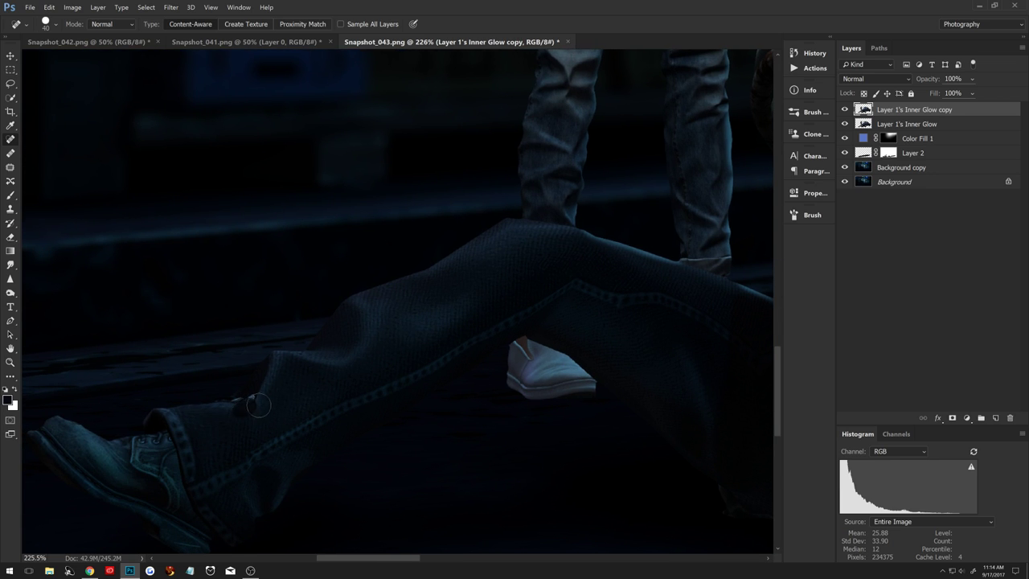
left_click_drag(258, 406, 225, 403)
left_click(466, 406)
left_click_drag(246, 408, 292, 414)
double_click(10, 349)
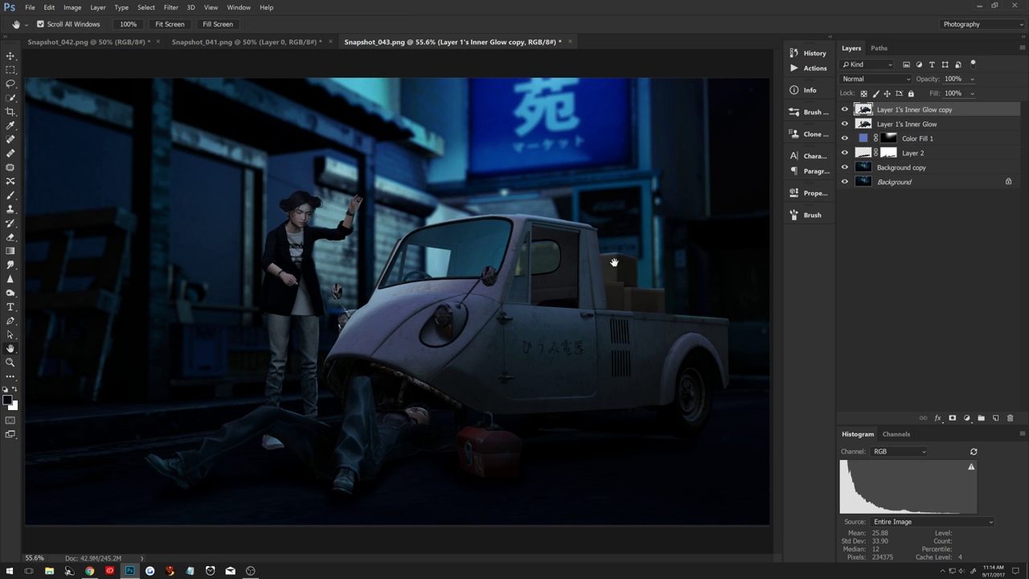
Target Layer 2's mask with a 100 px brush, then reselect Layer 1's Inner Glow copy.
left_click(888, 155)
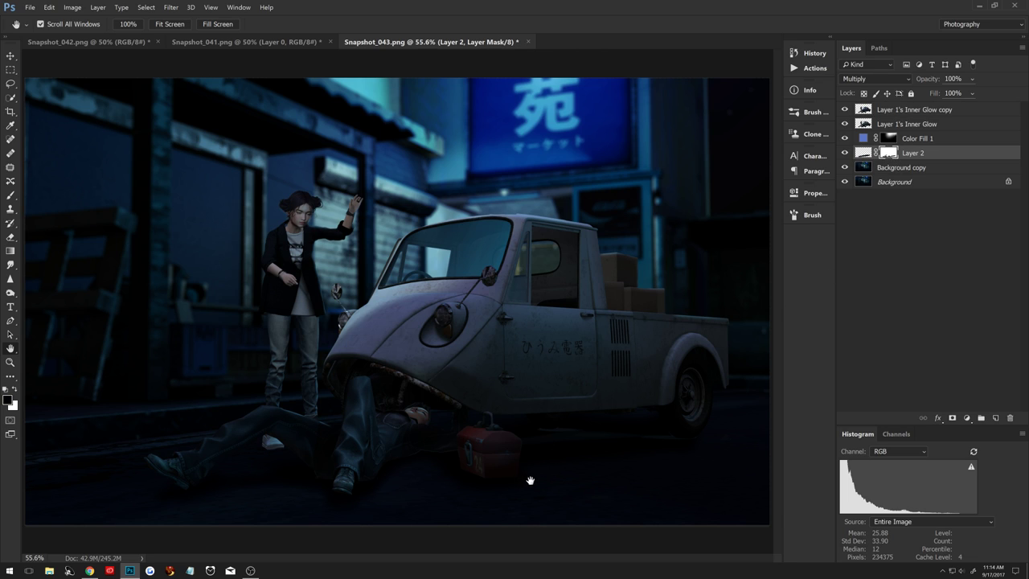
key("b")
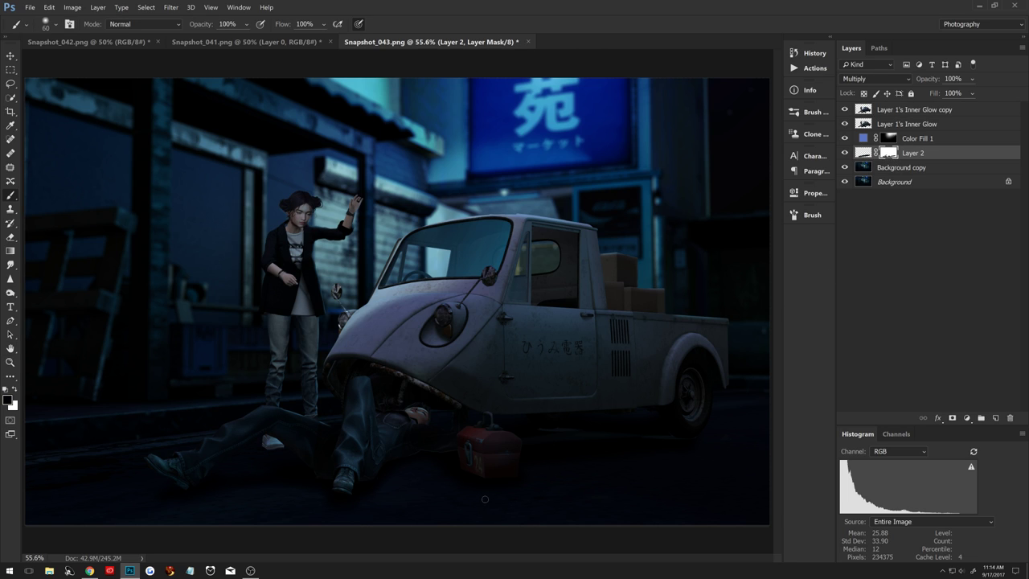
key("bracketright")
left_click(882, 115)
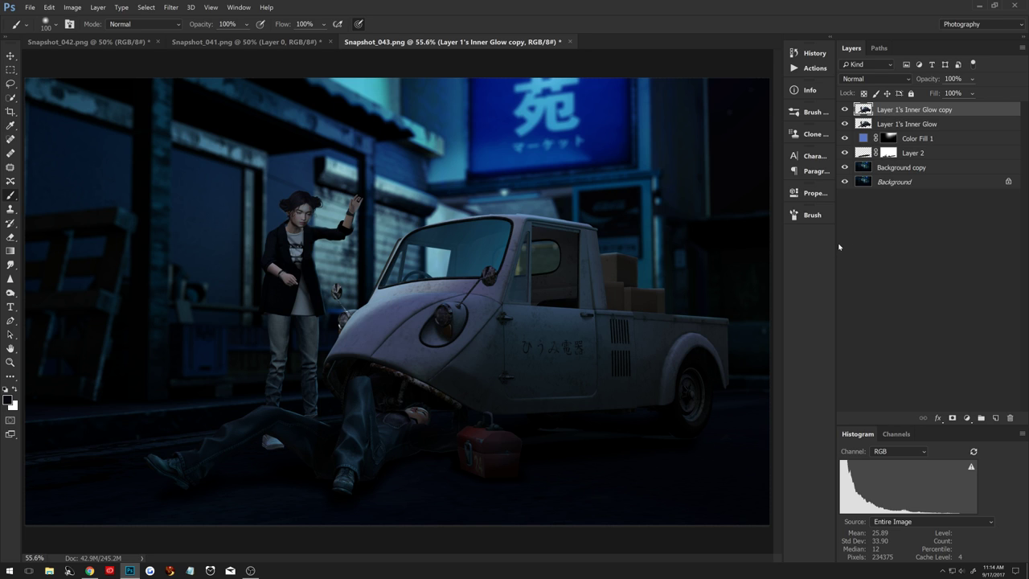
Set the foreground colour to a muted blue sampled from the neon sign.
left_click(920, 140)
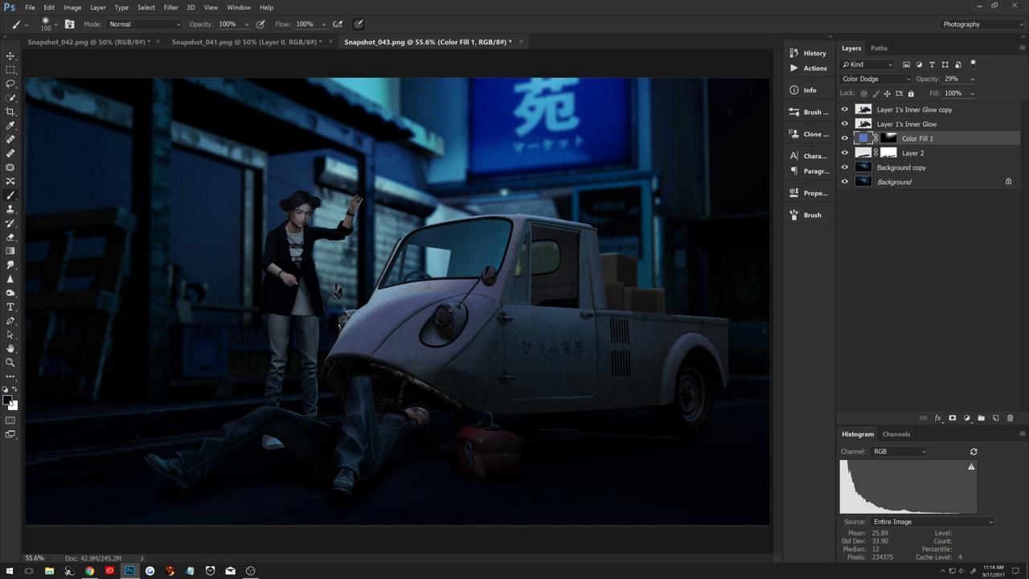
left_click(7, 399)
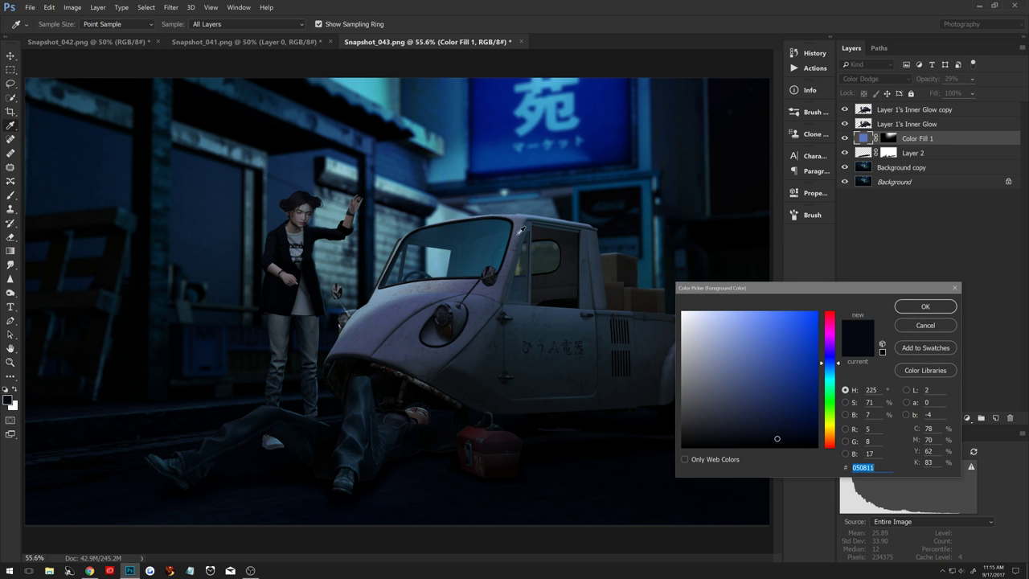
left_click(523, 146)
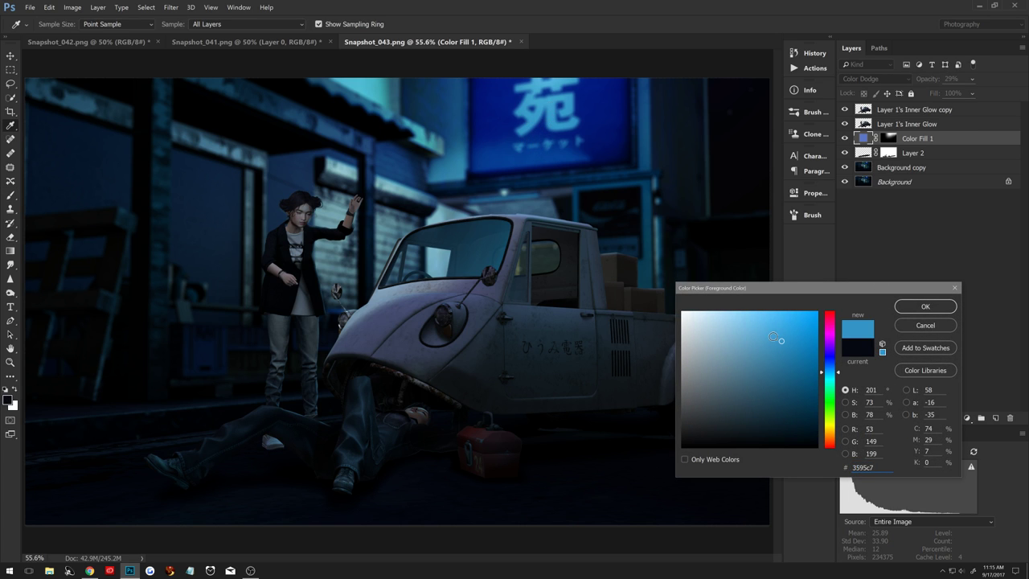
left_click(768, 360)
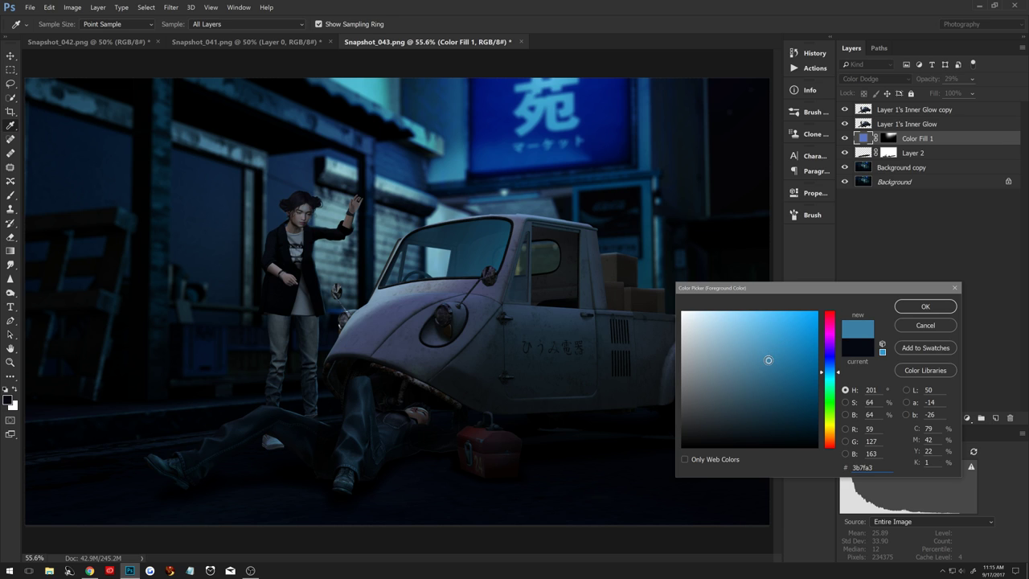
left_click(925, 306)
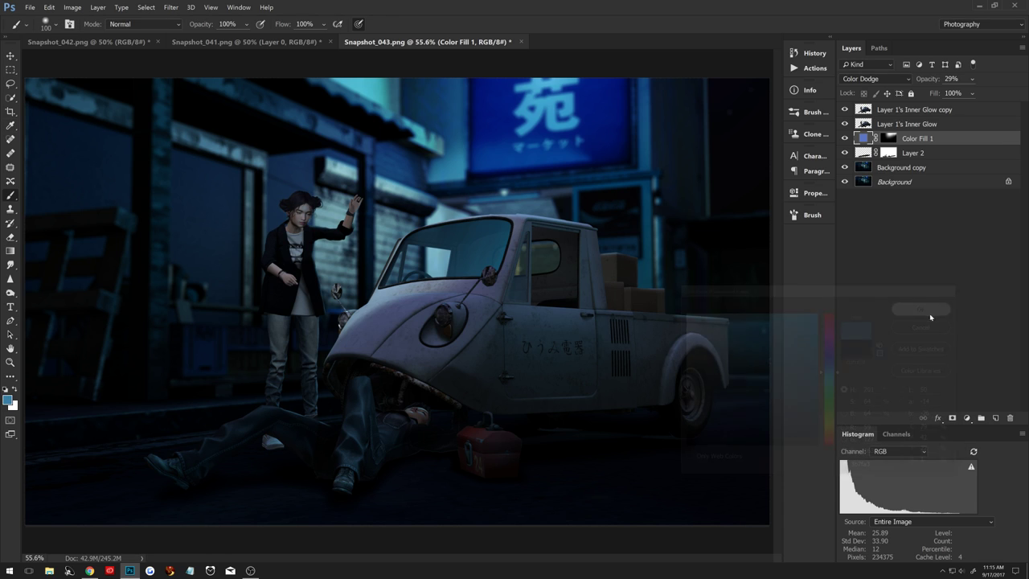
Add a radial Gradient Fill layer with its bright centre over the upper street.
left_click(966, 419)
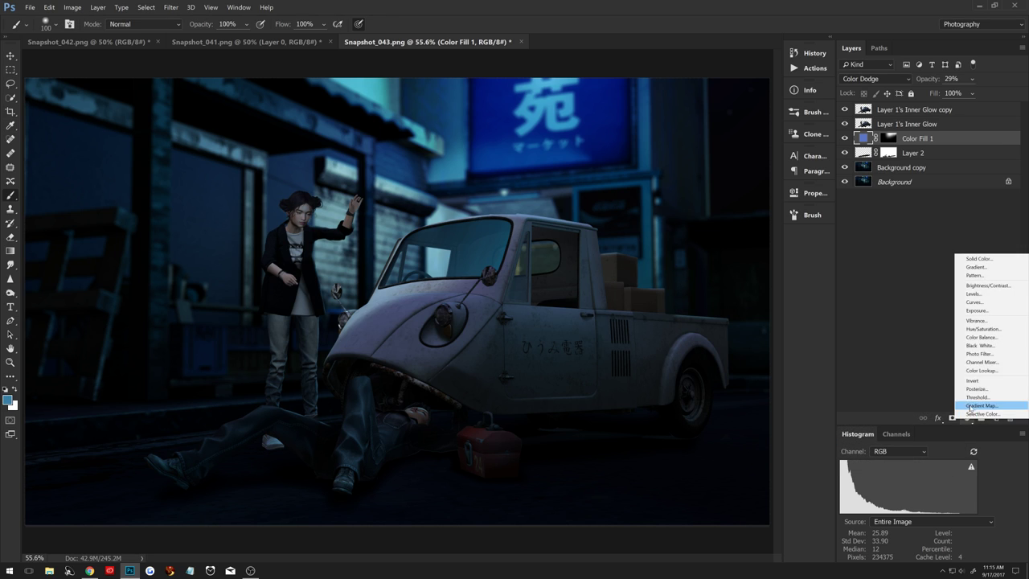
left_click(977, 268)
left_click(878, 301)
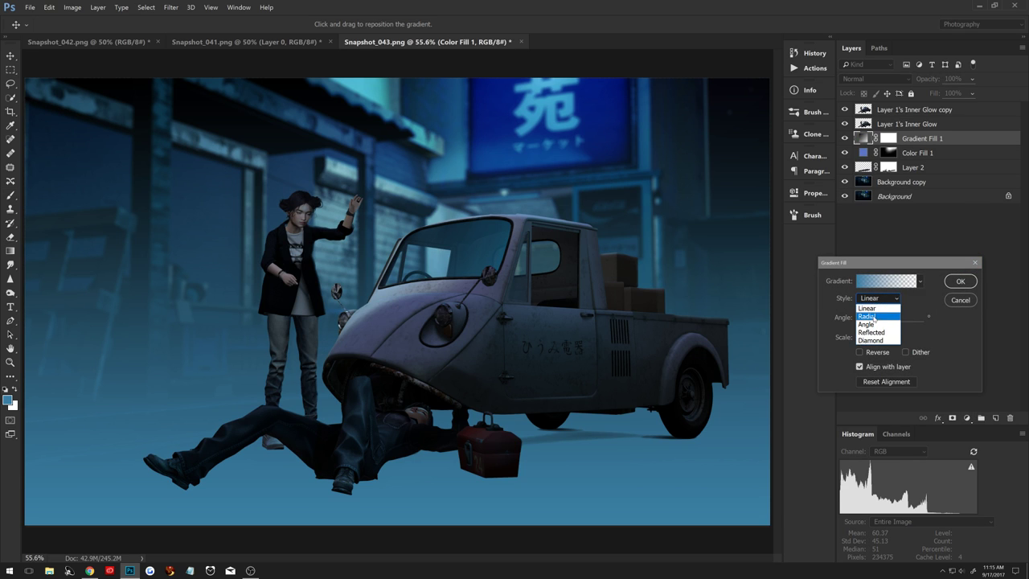
left_click(867, 317)
left_click_drag(563, 346, 696, 375)
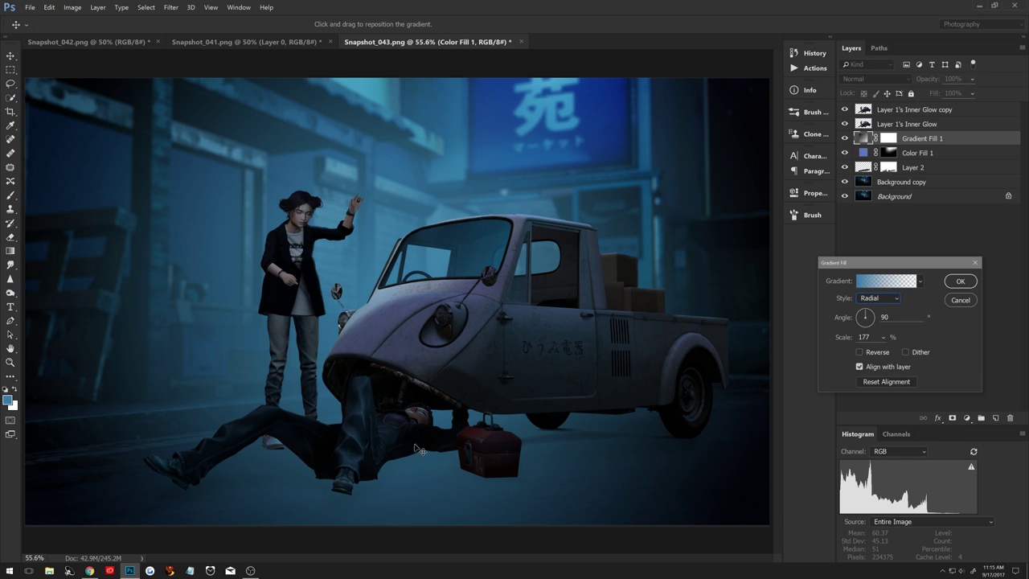
left_click_drag(419, 449, 533, 305)
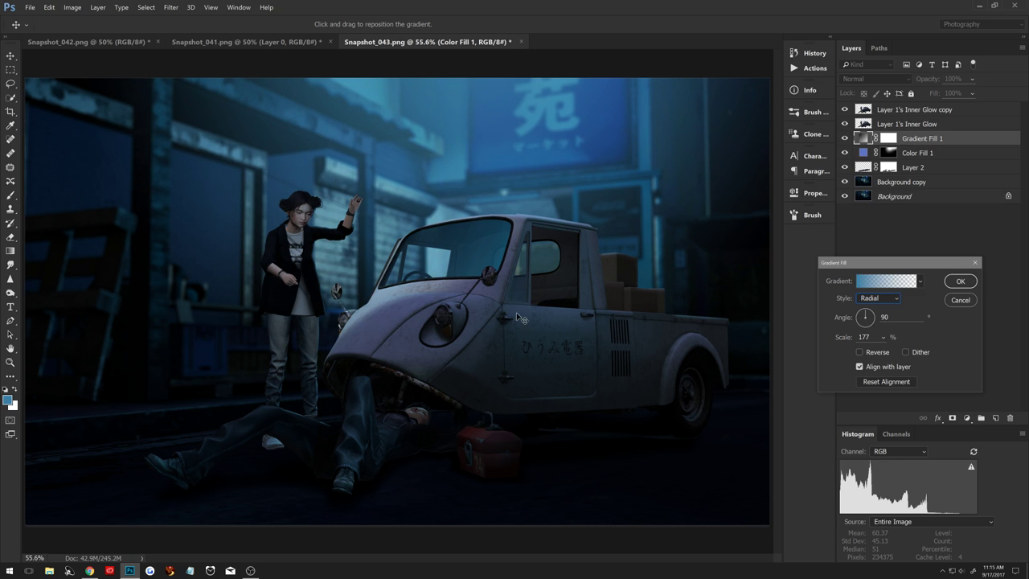
left_click(957, 280)
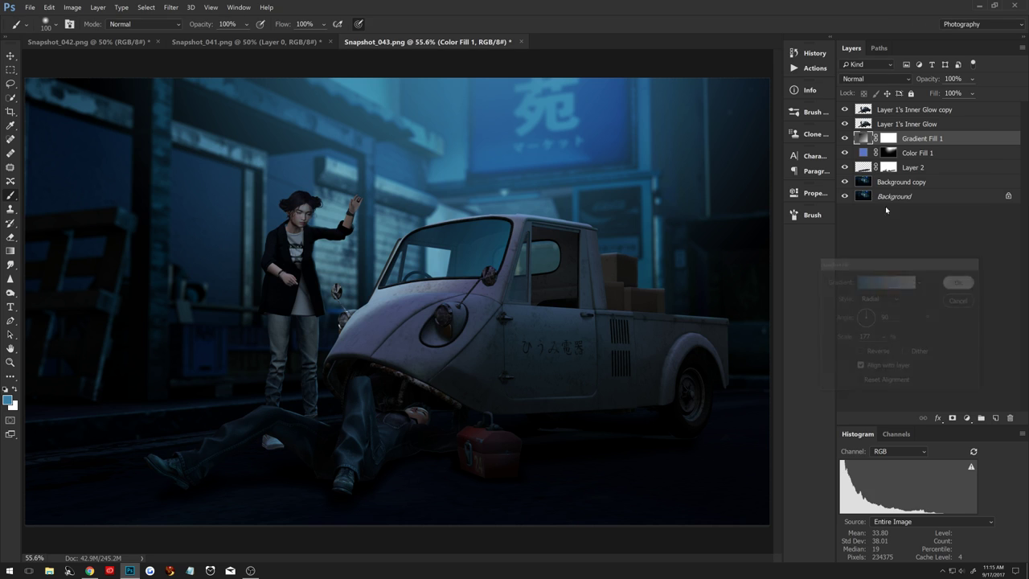
Set Gradient Fill 1 to Screen at 74% opacity and delete Color Fill 1.
left_click(856, 82)
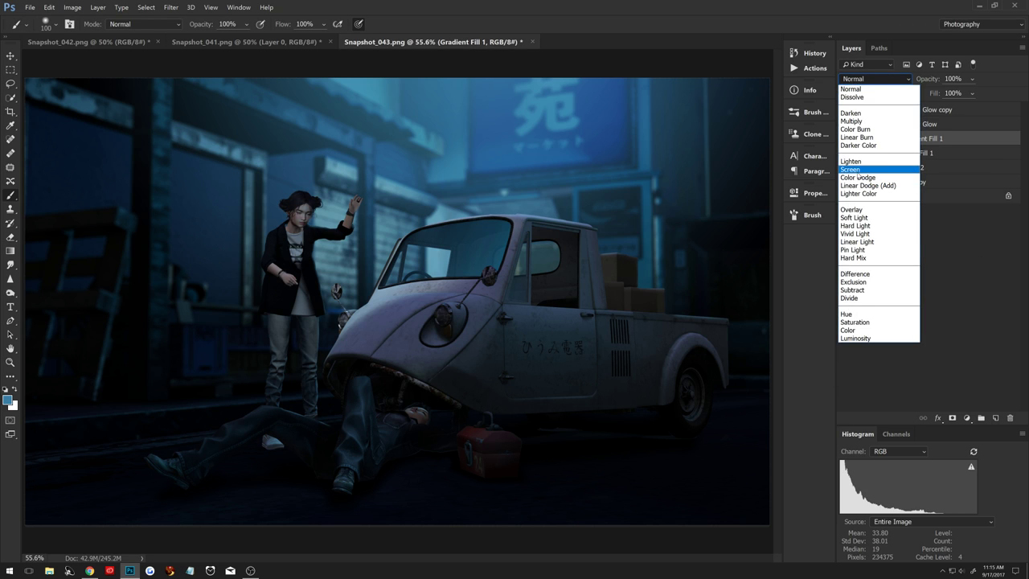
left_click(847, 218)
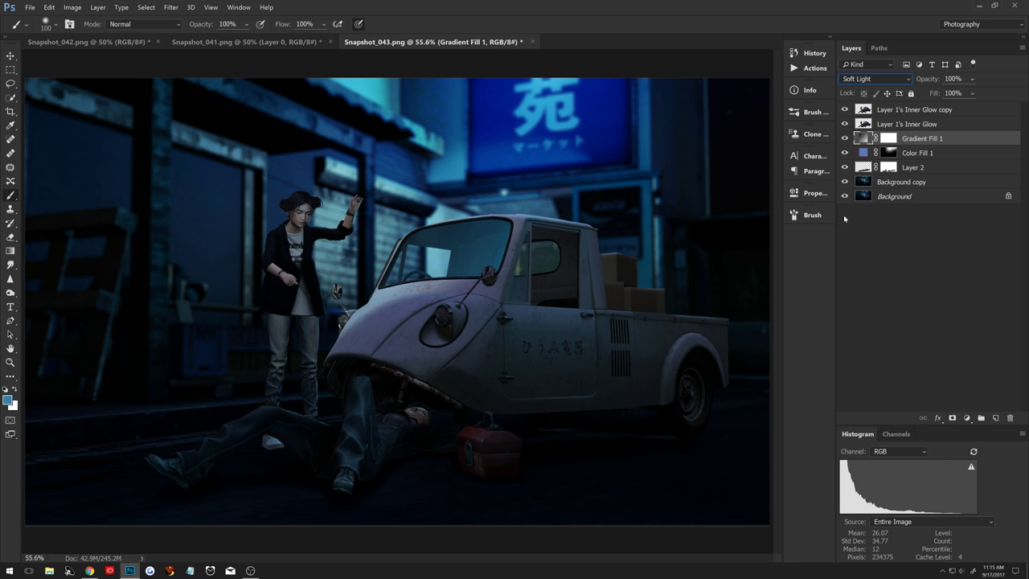
left_click(845, 153)
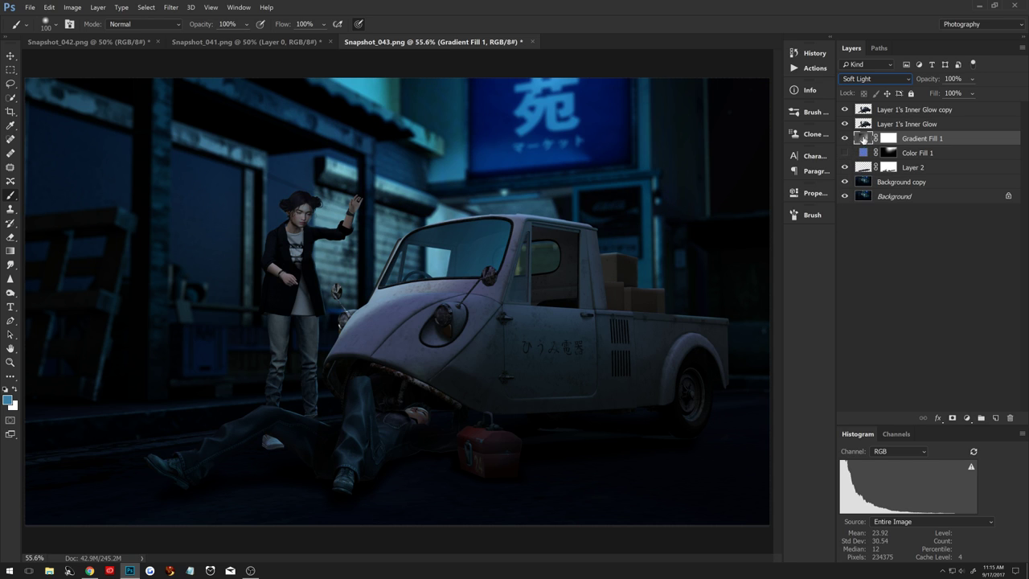
left_click(855, 80)
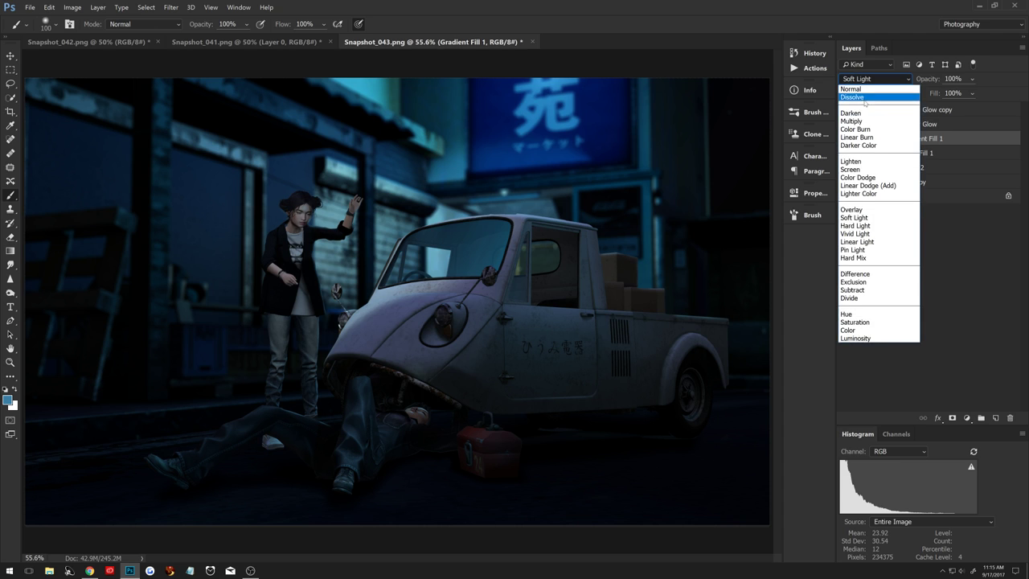
left_click(852, 169)
left_click(953, 79)
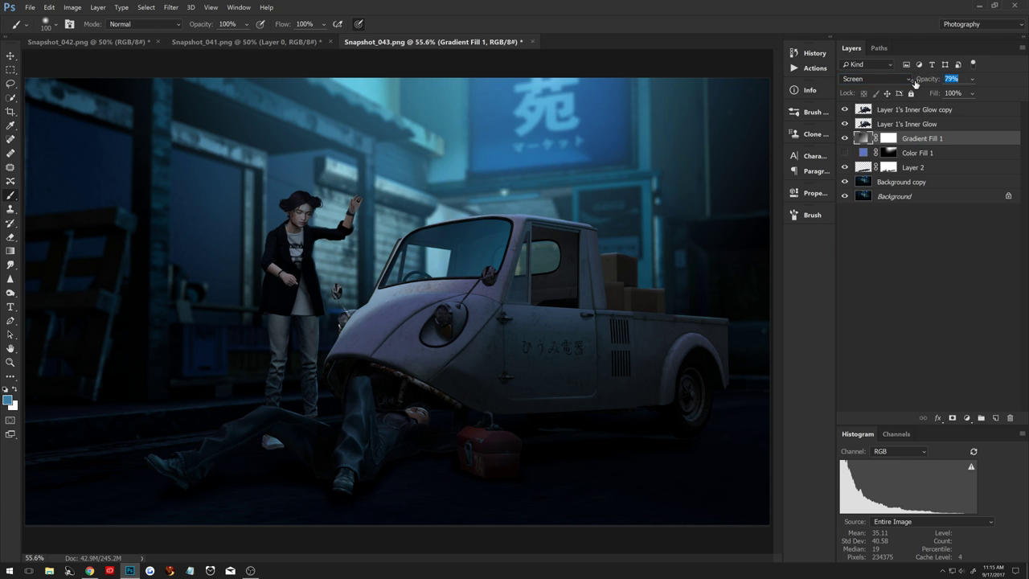
type("74")
key("Return")
left_click(891, 157)
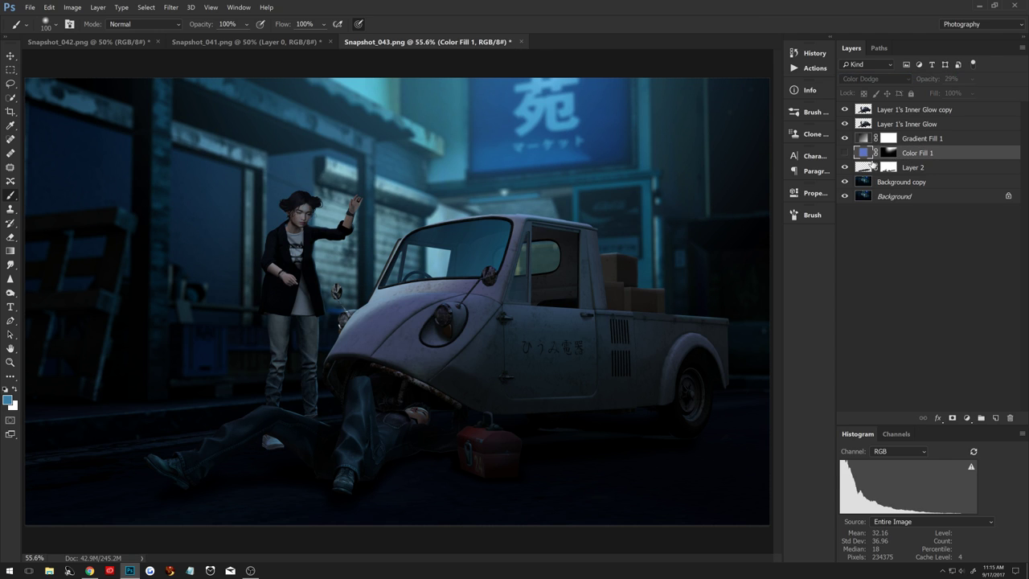
key("Delete")
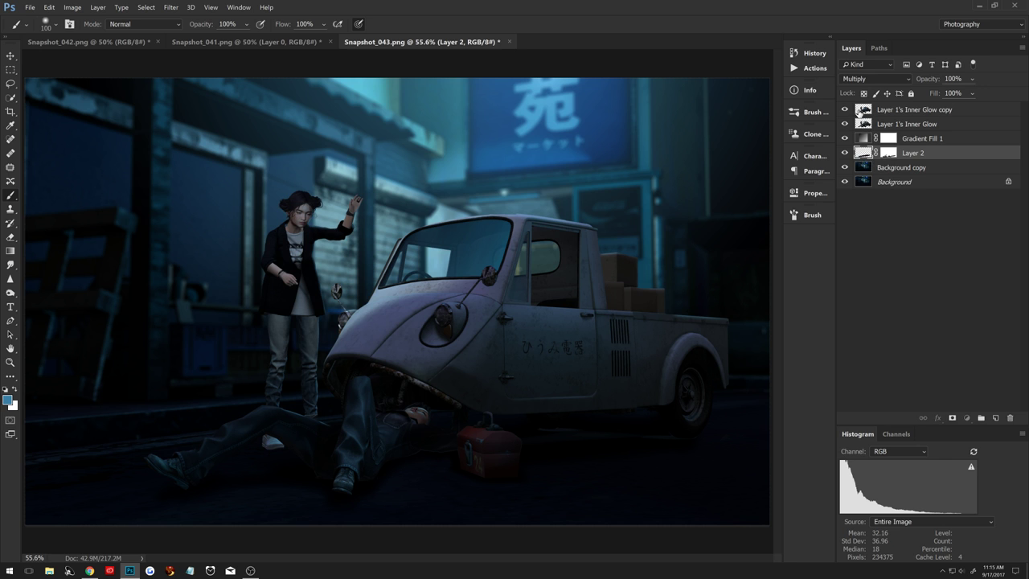
left_click(862, 111)
Draw a pen path around the stray blue patch at the woman's neck and hair edge.
key("z")
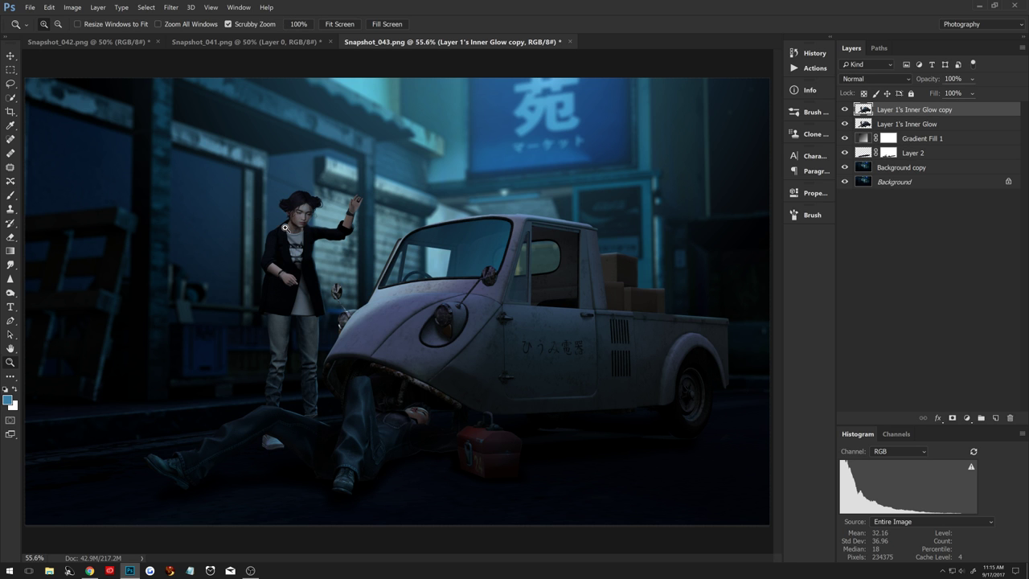
left_click_drag(287, 229, 337, 253)
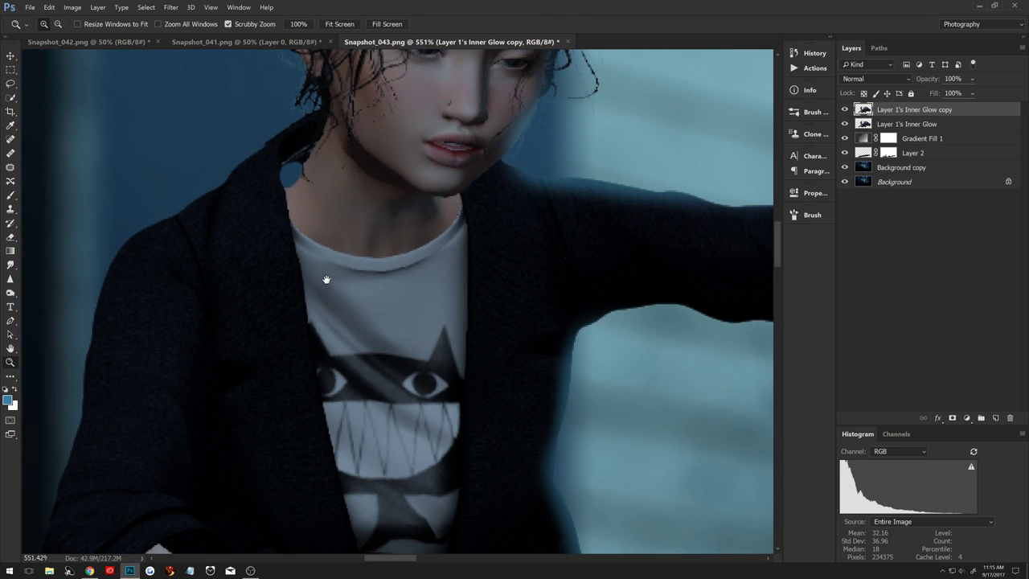
left_click_drag(326, 279, 356, 306)
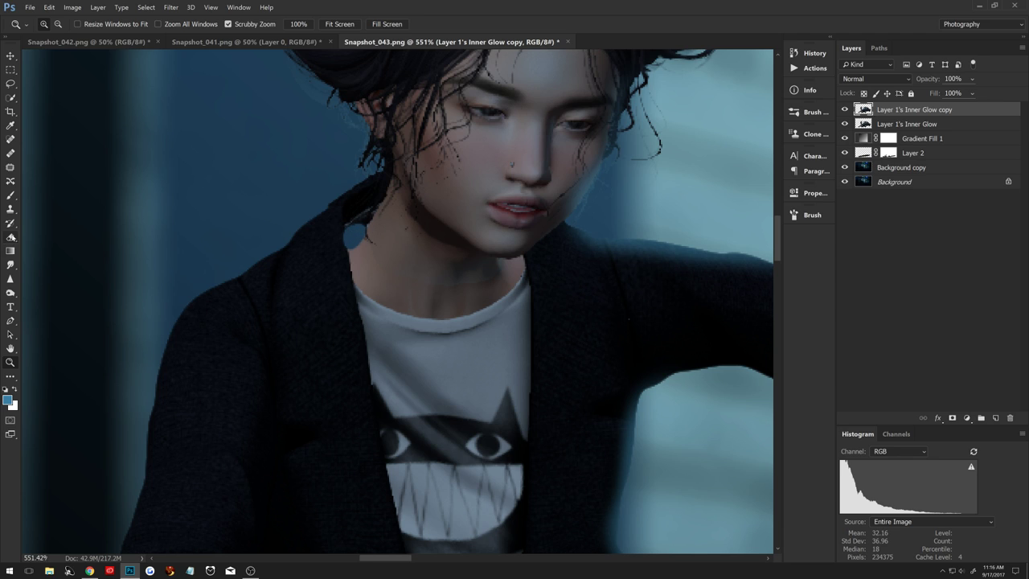
left_click(10, 196)
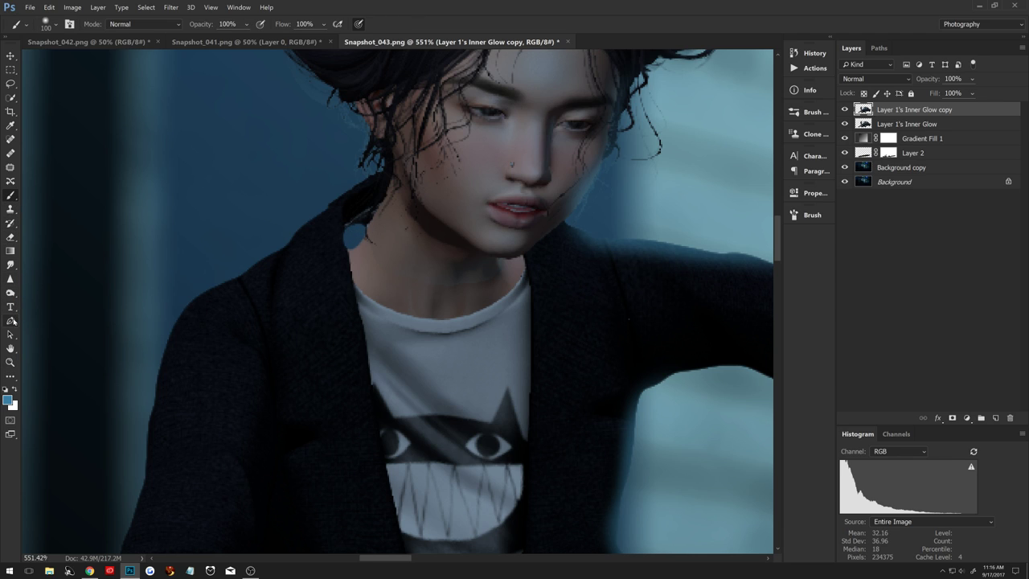
left_click(11, 320)
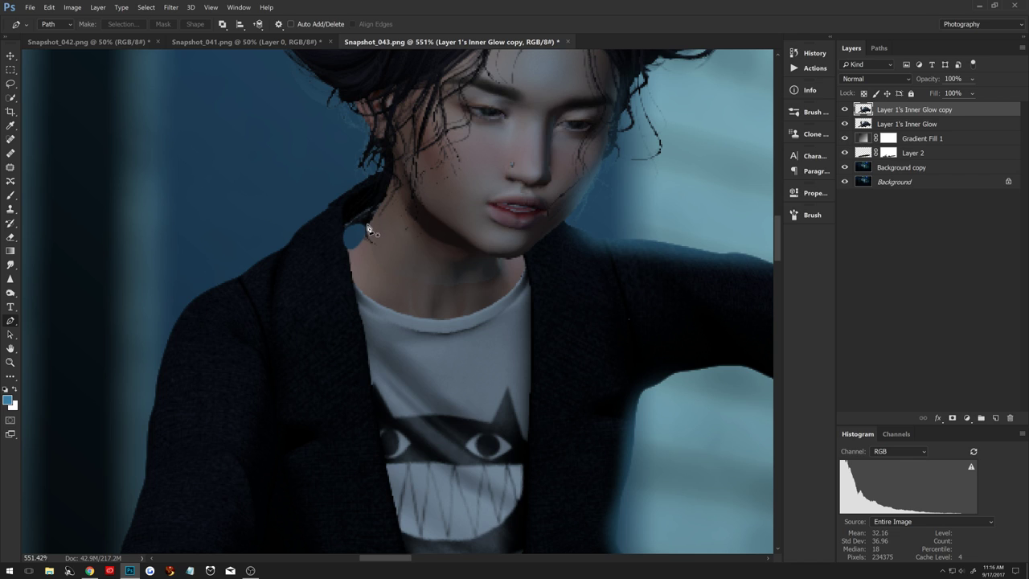
left_click(367, 227)
left_click_drag(350, 248, 336, 251)
left_click(349, 249)
left_click_drag(347, 233, 356, 218)
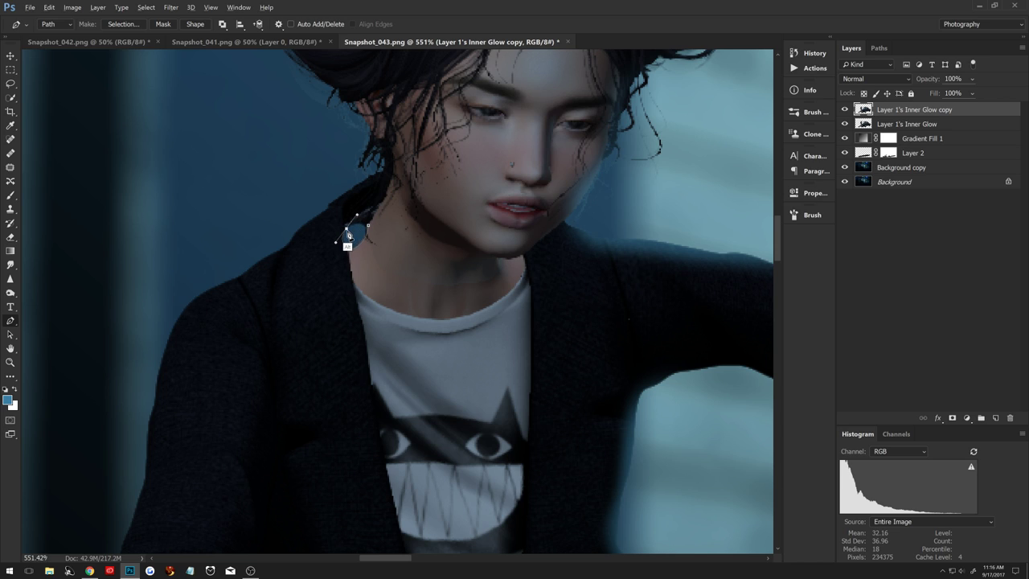
left_click(347, 229, "alt")
left_click_drag(348, 230, 376, 237)
Turn the path into an unfeathered selection and paint the neck patch black with a small brush.
right_click(350, 242)
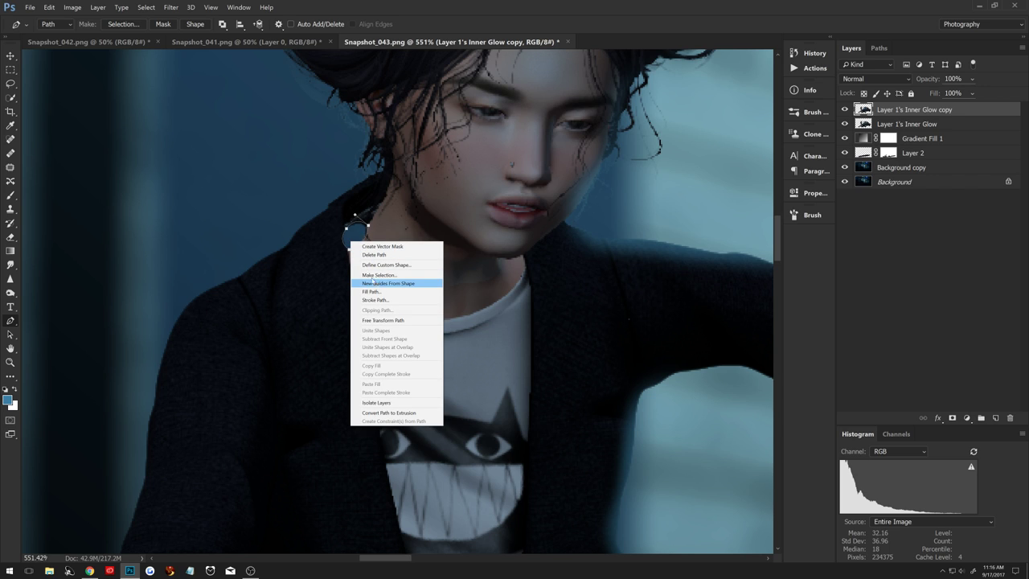
left_click(370, 276)
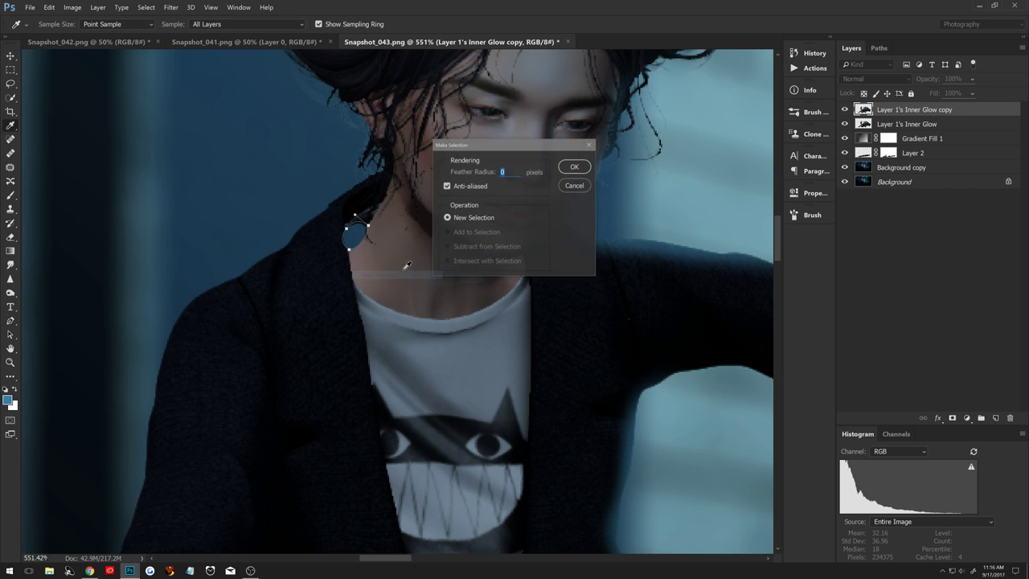
left_click(574, 168)
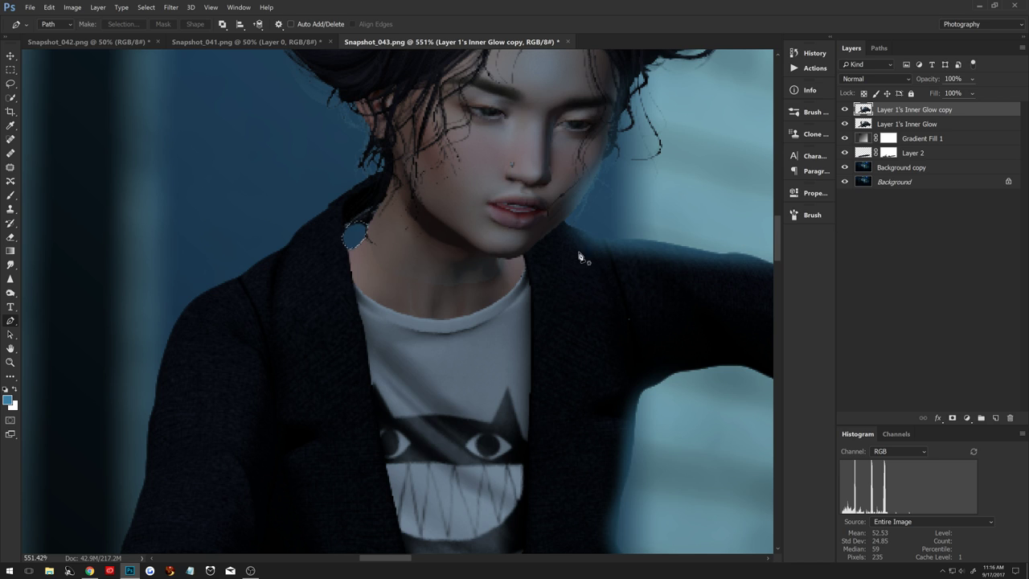
key("b")
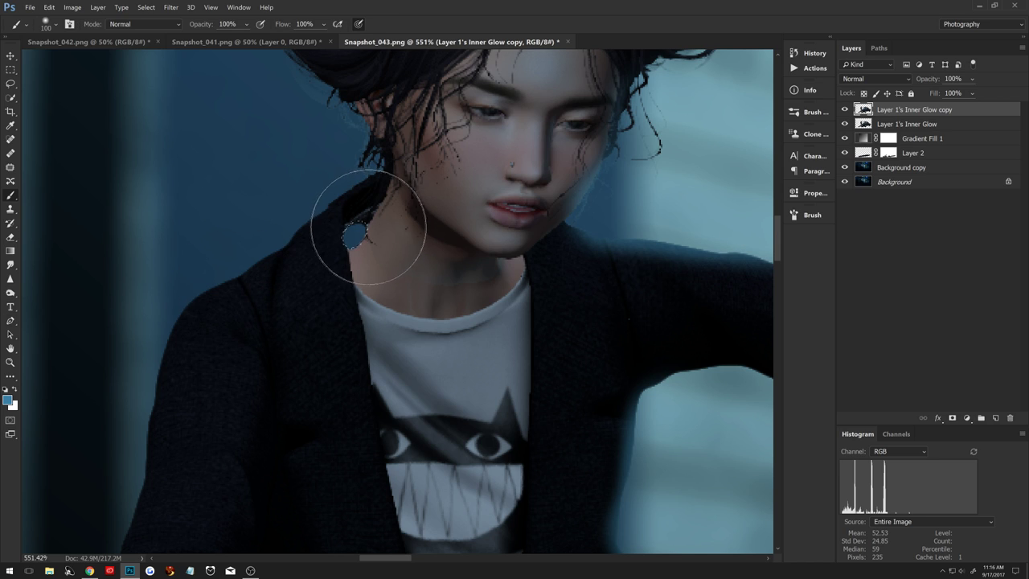
key("bracketleft")
key("bracketleft")
key("bracketleft")
key("bracketleft")
key("bracketleft")
key("bracketleft")
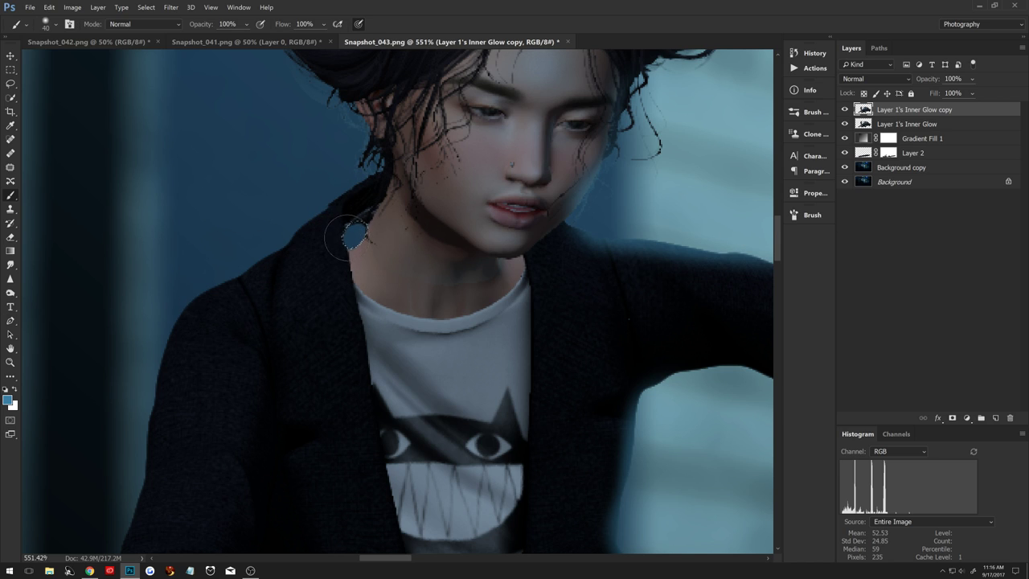
key("bracketleft")
key("d")
mouse_move(348, 239)
left_mouse_down()
mouse_move(359, 234)
mouse_move(341, 269)
left_mouse_up()
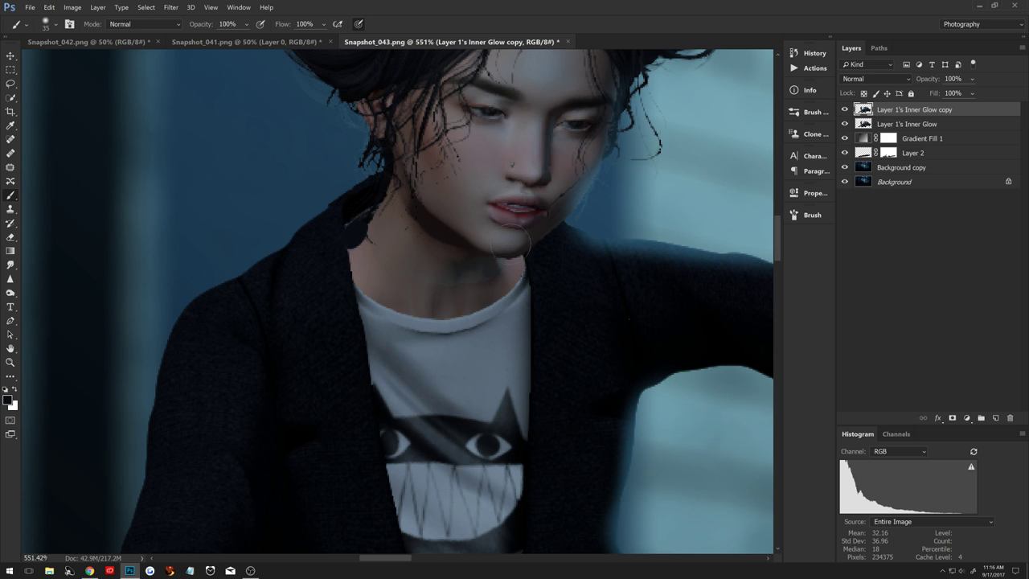
left_click_drag(399, 369, 386, 142)
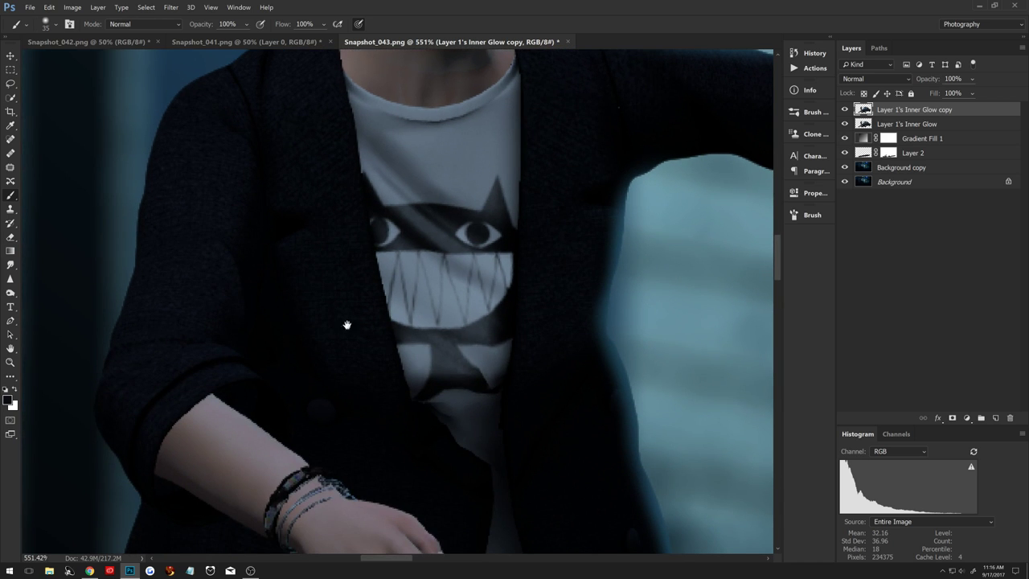
mouse_move(409, 335)
left_mouse_down()
mouse_move(272, 356)
mouse_move(201, 432)
mouse_move(329, 410)
mouse_move(375, 466)
mouse_move(337, 413)
left_mouse_up()
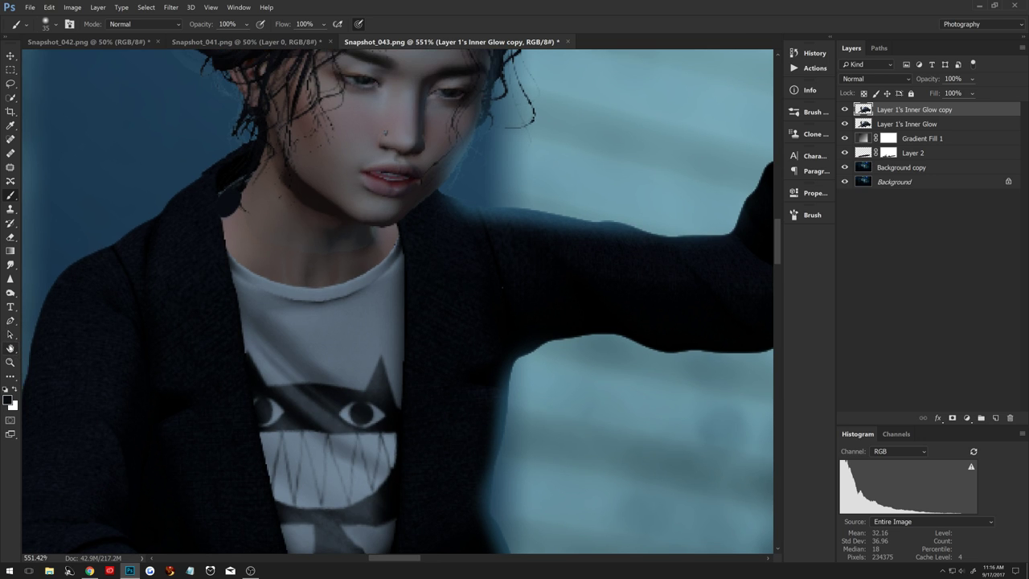
double_click(11, 348)
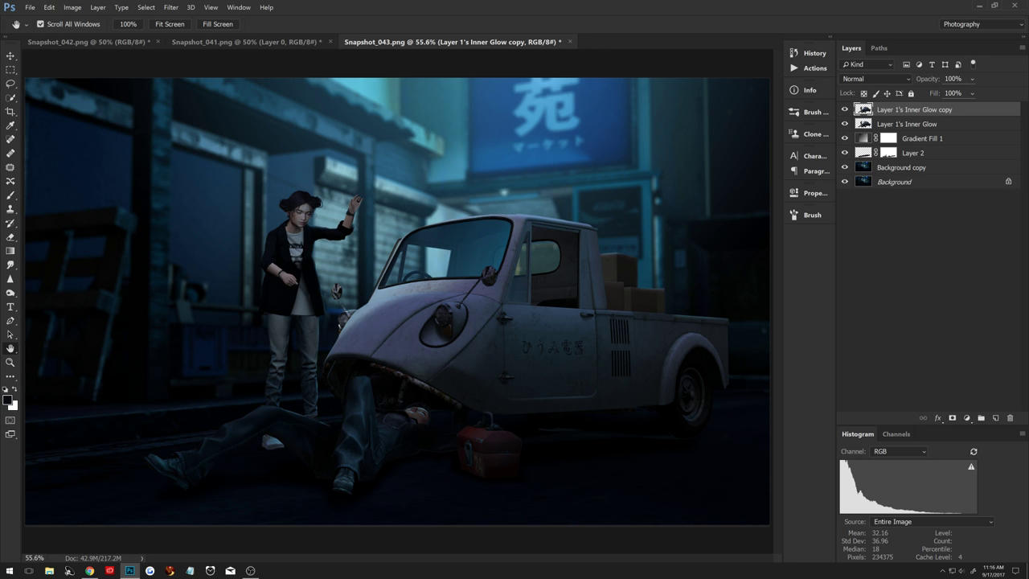
Add a new layer, fill it with 50% Gray, and try Add Noise before cancelling.
left_click(250, 571)
left_click(997, 418)
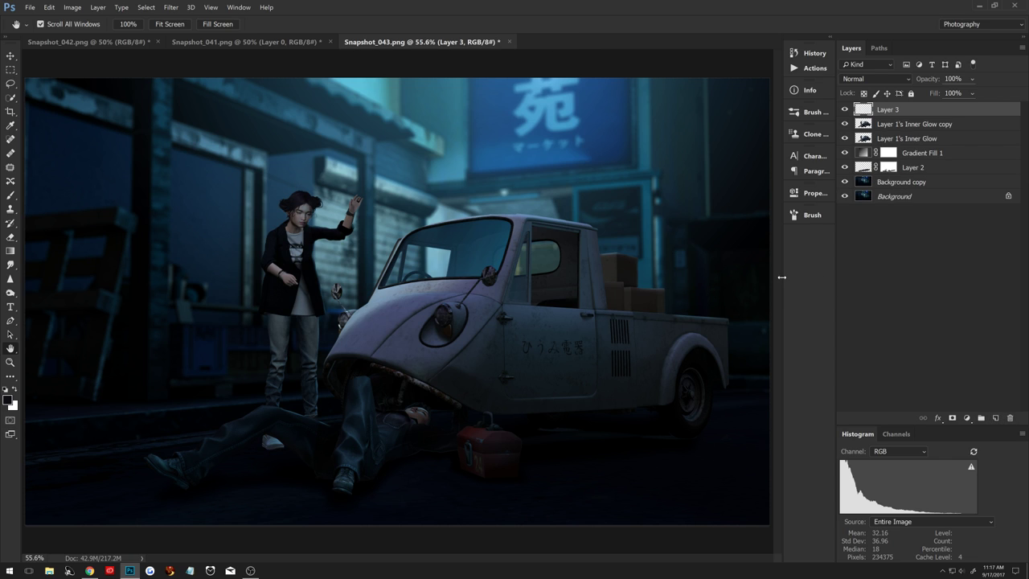
key("i")
key("shift+F5")
left_click(637, 153)
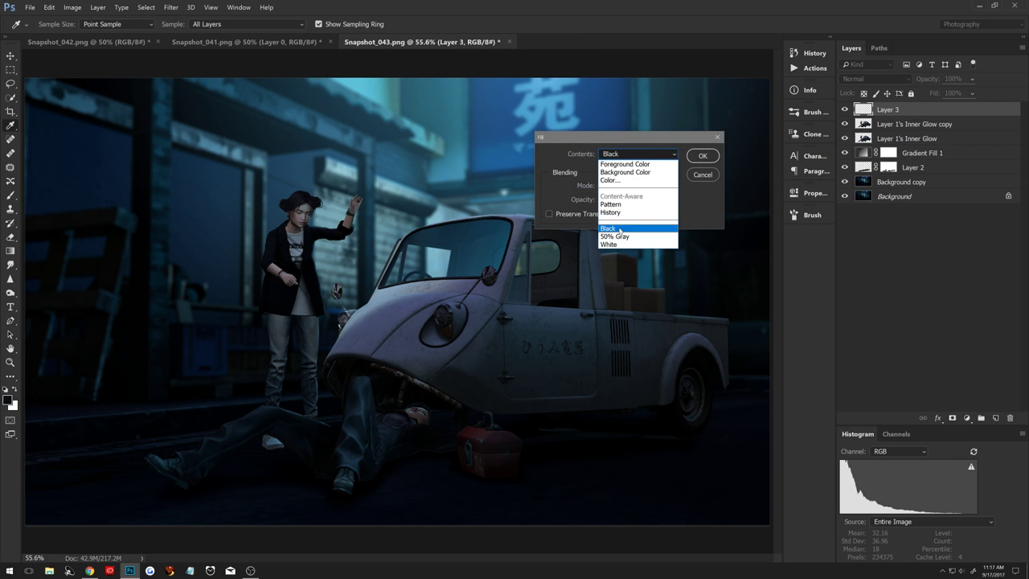
left_click(615, 237)
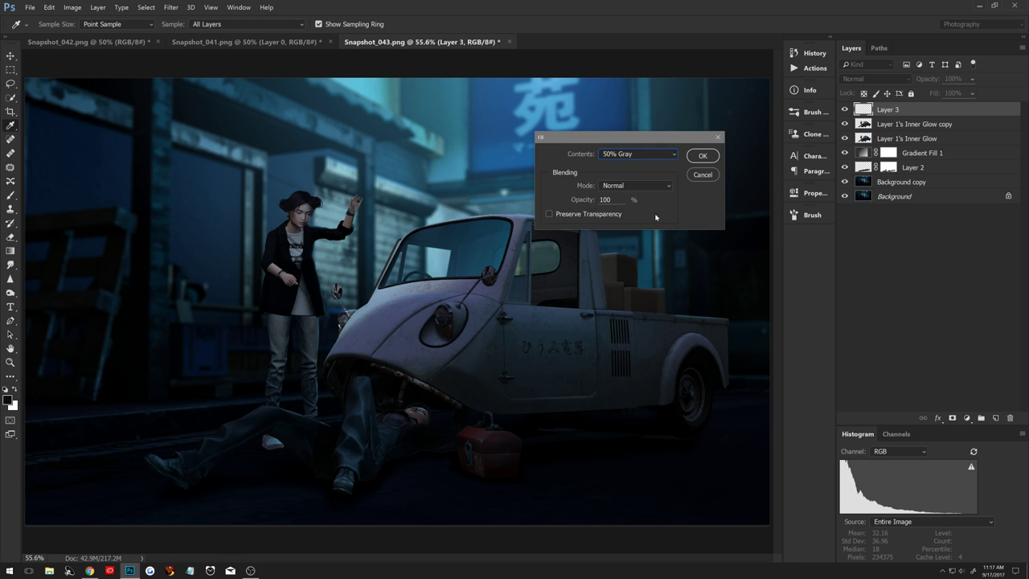
key("space")
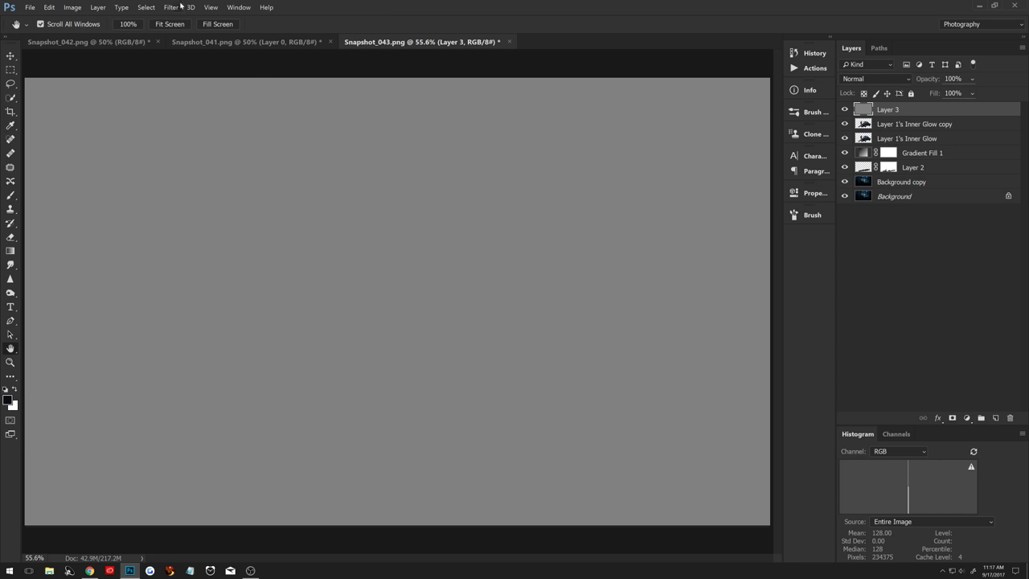
left_click(172, 8)
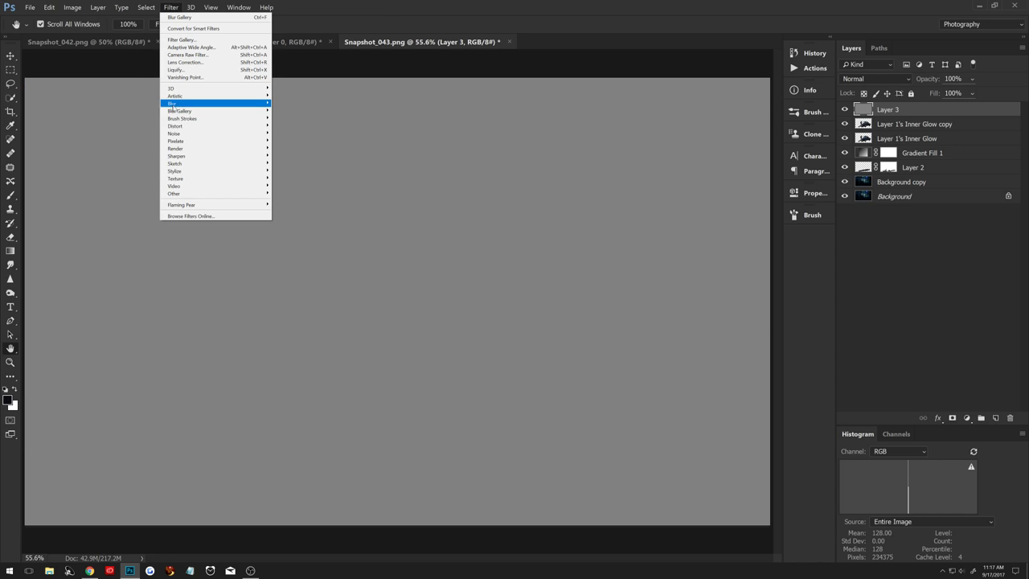
mouse_move(184, 133)
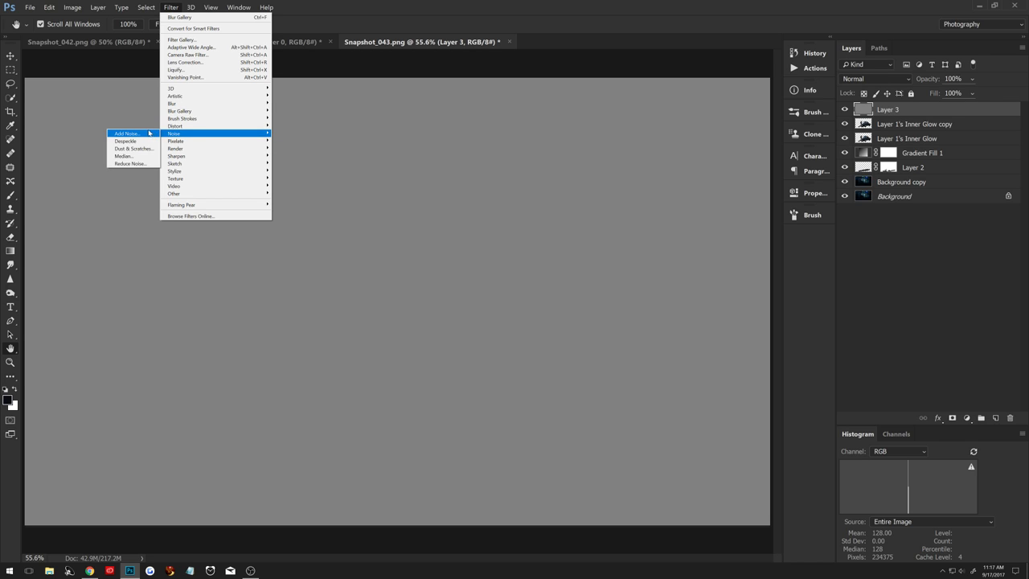
left_click(148, 134)
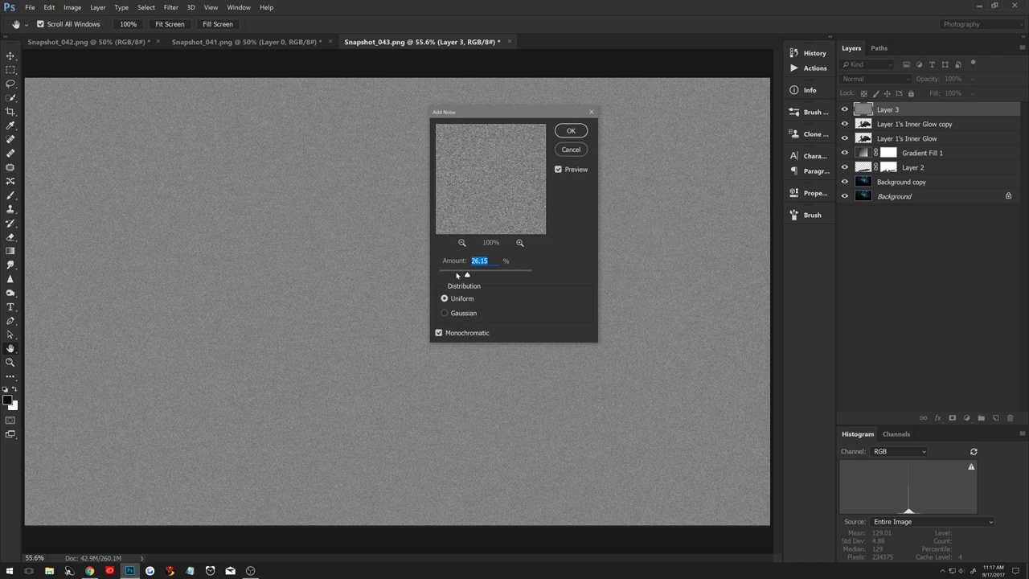
left_click_drag(457, 276, 472, 276)
left_click(571, 150)
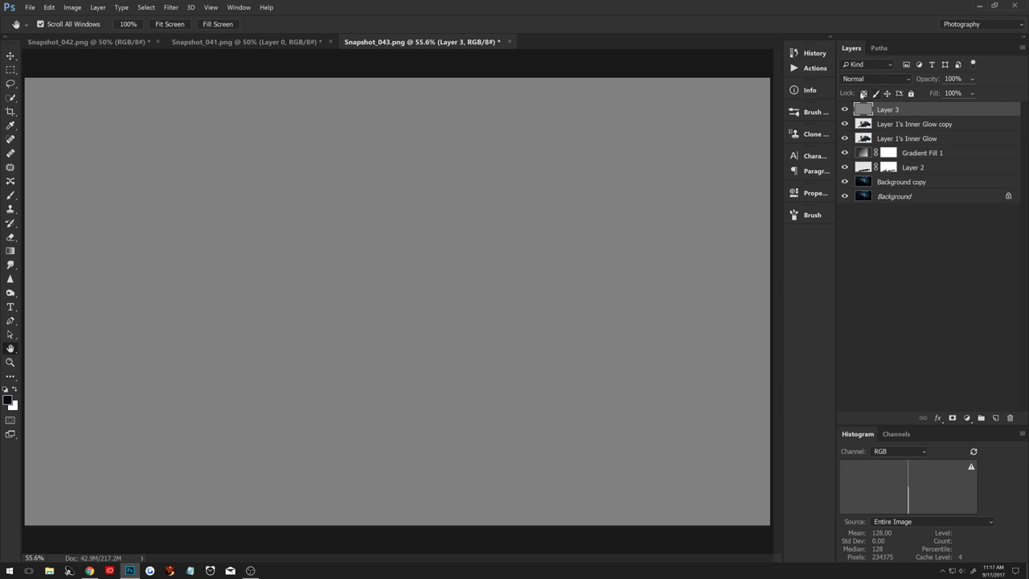
Refill Layer 3 with black, add 26.15% monochromatic noise, and set it to Screen.
key("shift+BackSpace")
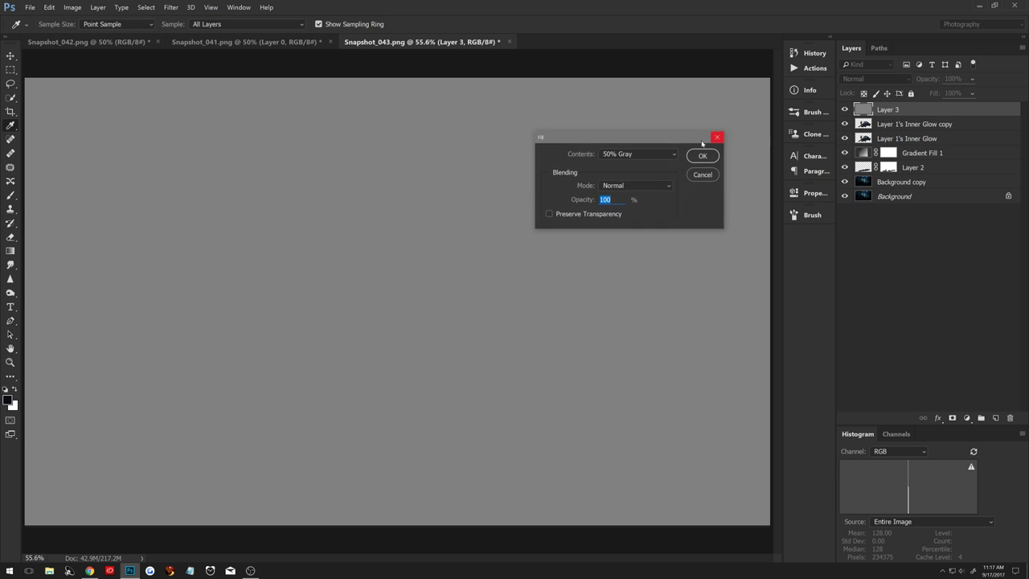
left_click(638, 154)
left_click(624, 229)
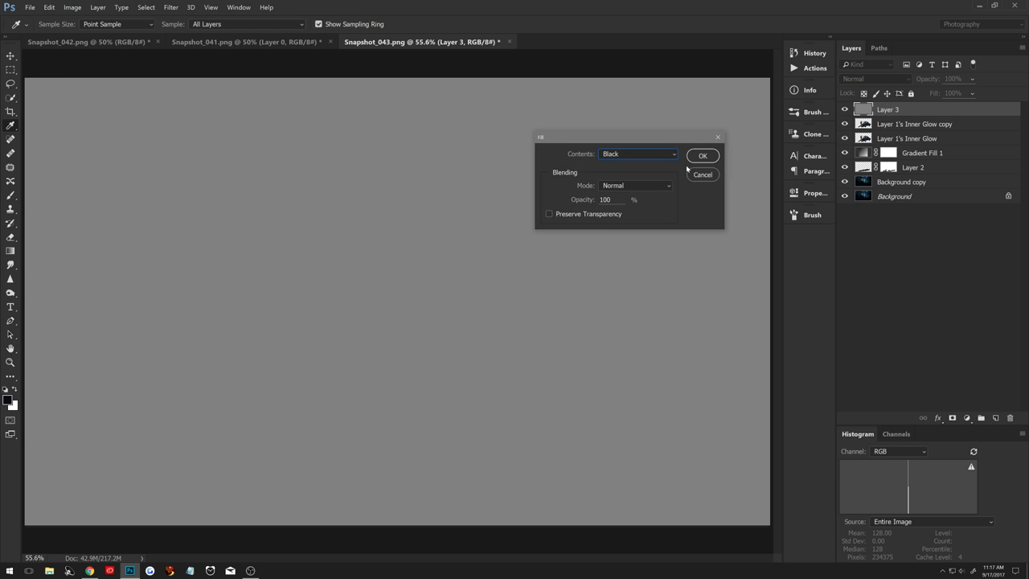
left_click(702, 156)
key("h")
left_click(164, 9)
mouse_move(174, 133)
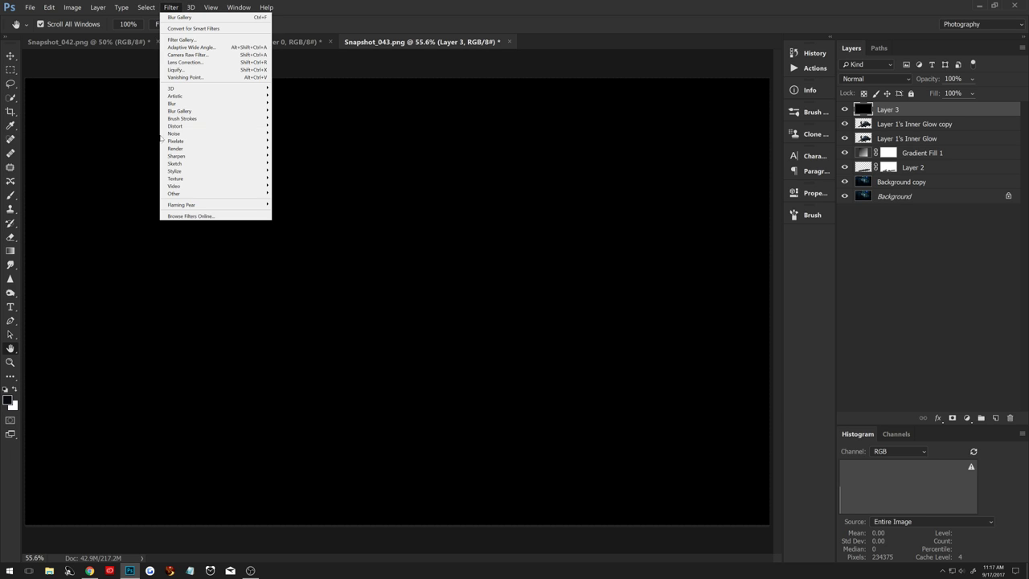
left_click(141, 135)
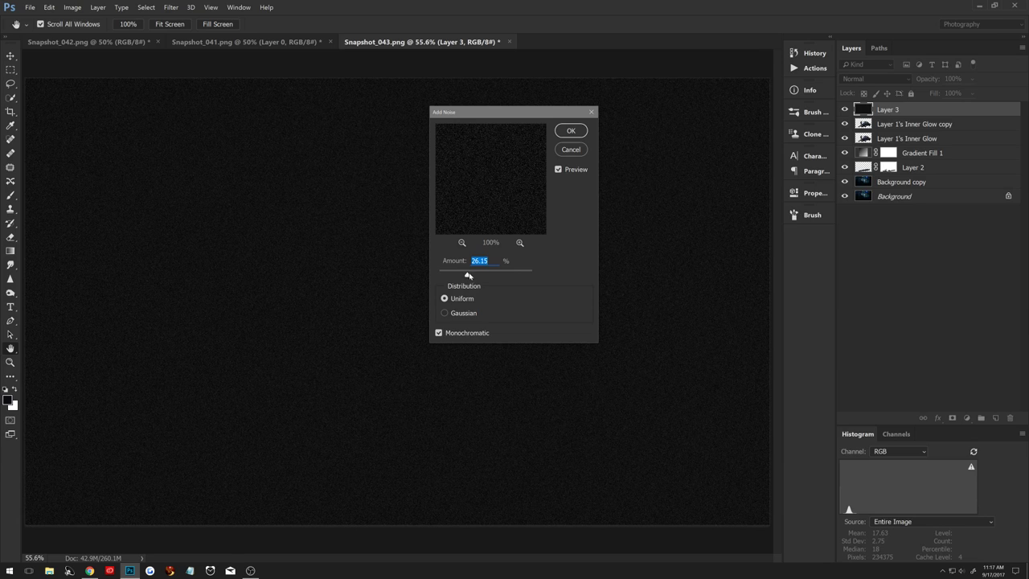
left_click(572, 131)
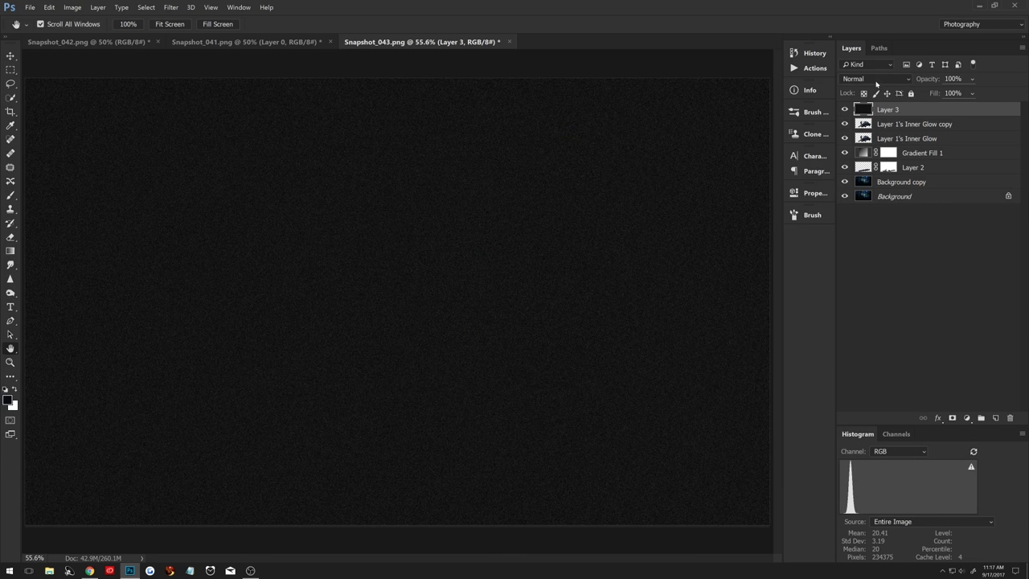
left_click(875, 79)
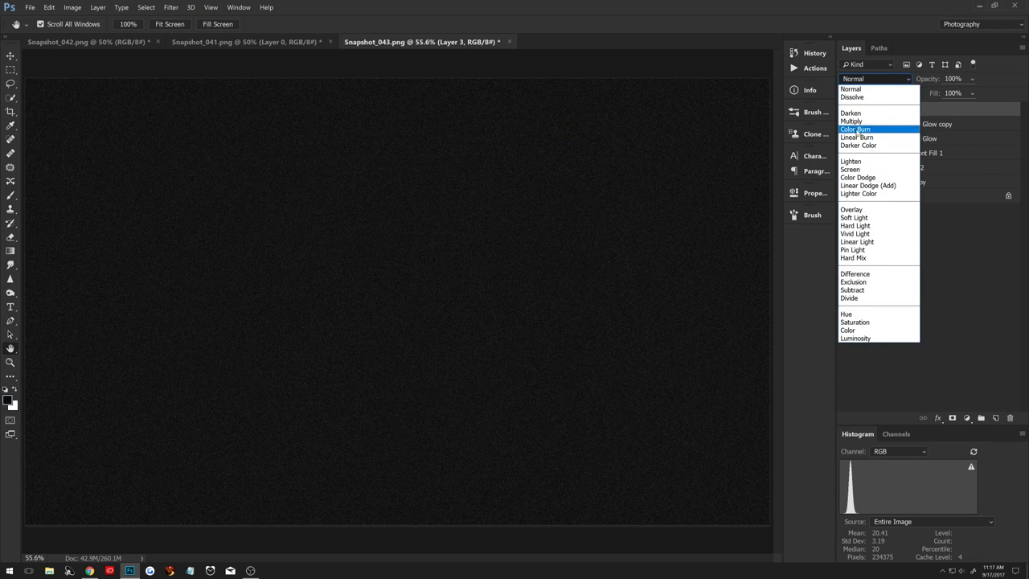
left_click(851, 171)
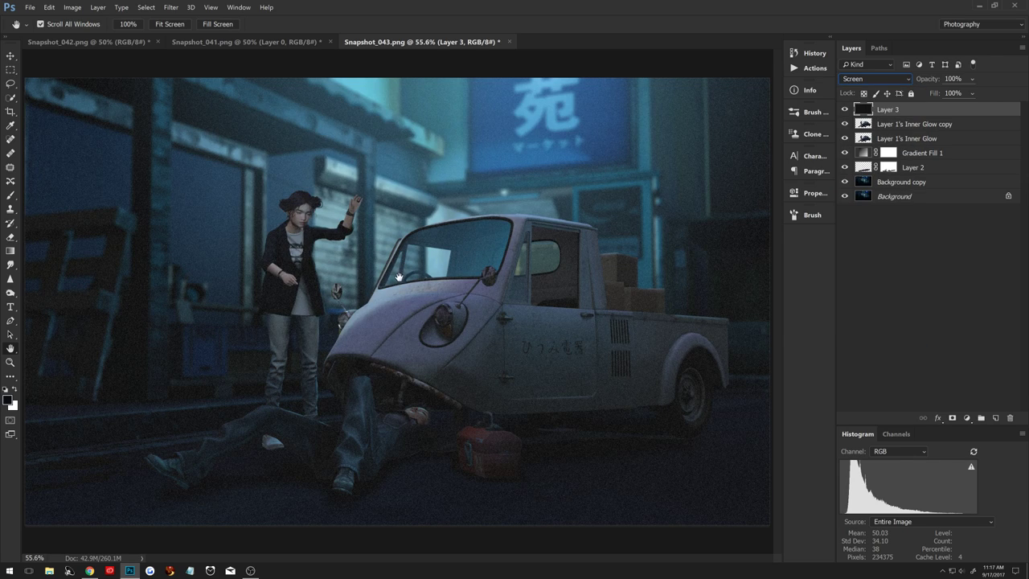
Free-transform Layer 3's noise up to 133.70% so it extends past the canvas.
key("z")
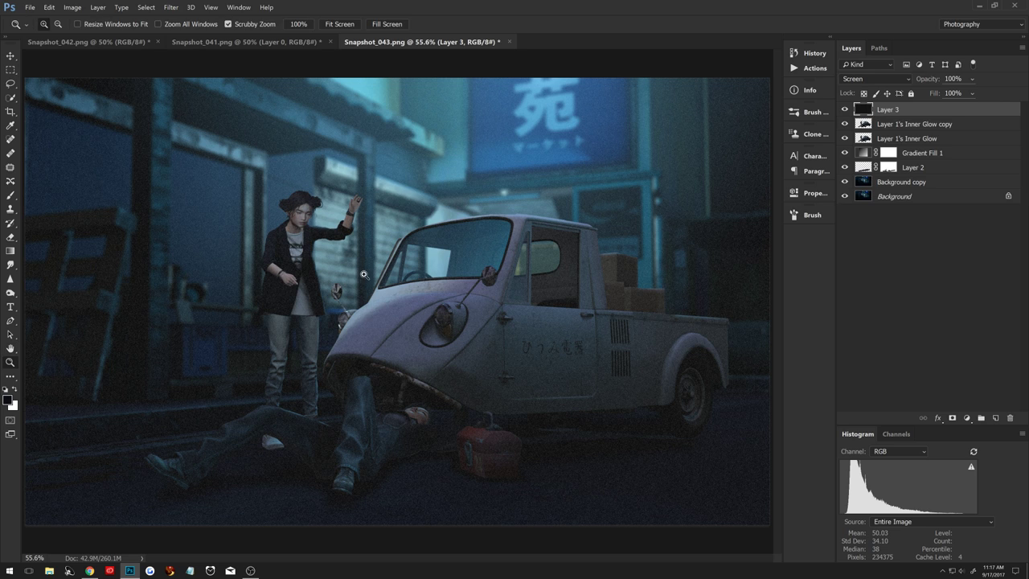
left_click_drag(416, 297, 385, 281)
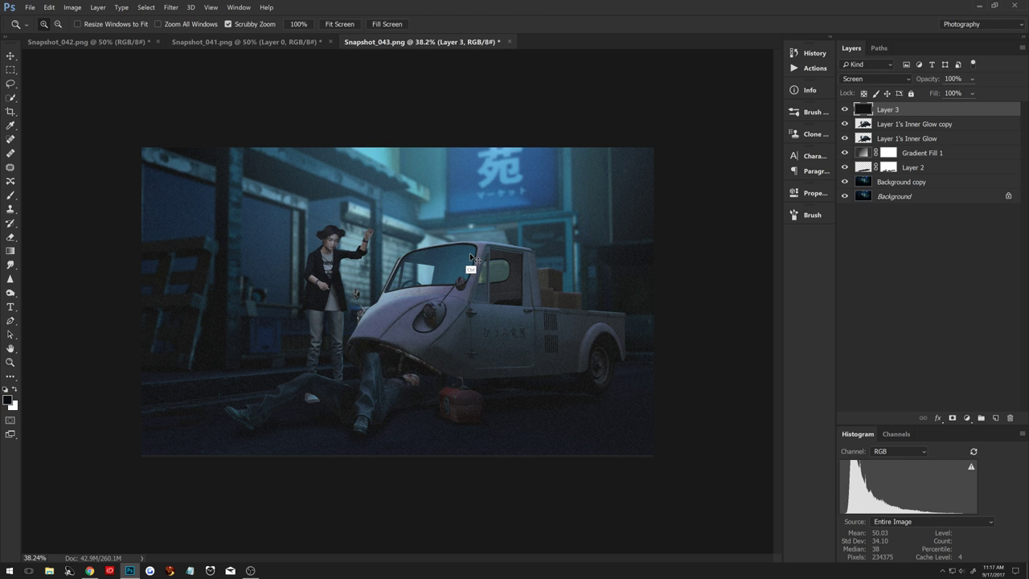
key("ctrl+t")
left_click_drag(653, 147, 716, 110)
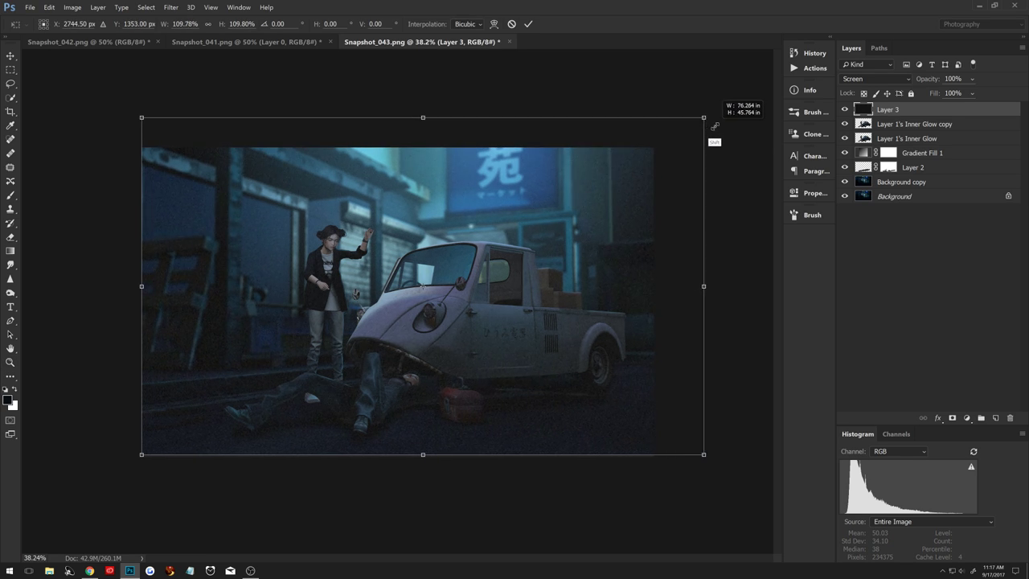
left_click_drag(612, 223, 575, 236)
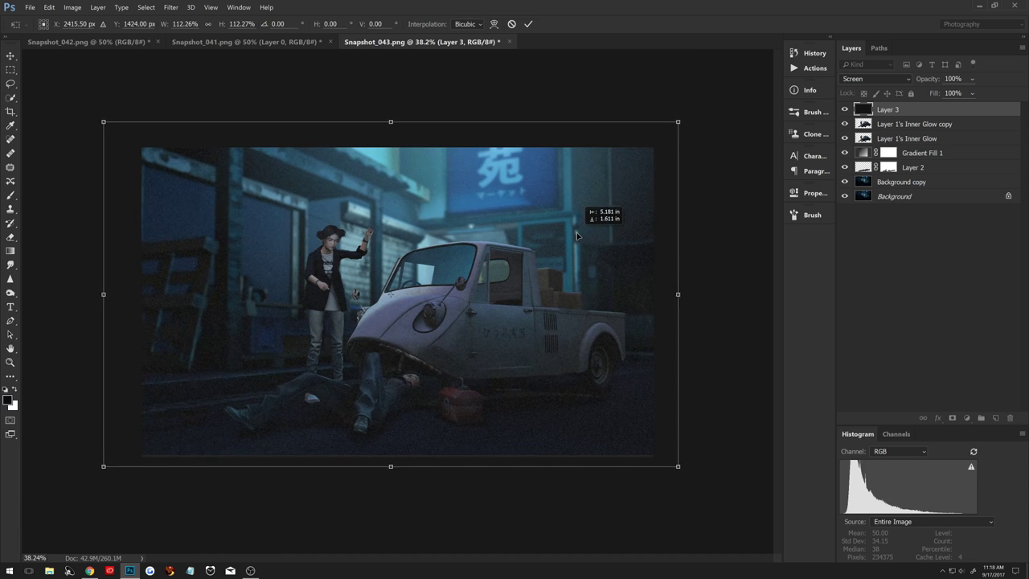
left_click_drag(680, 123, 700, 111)
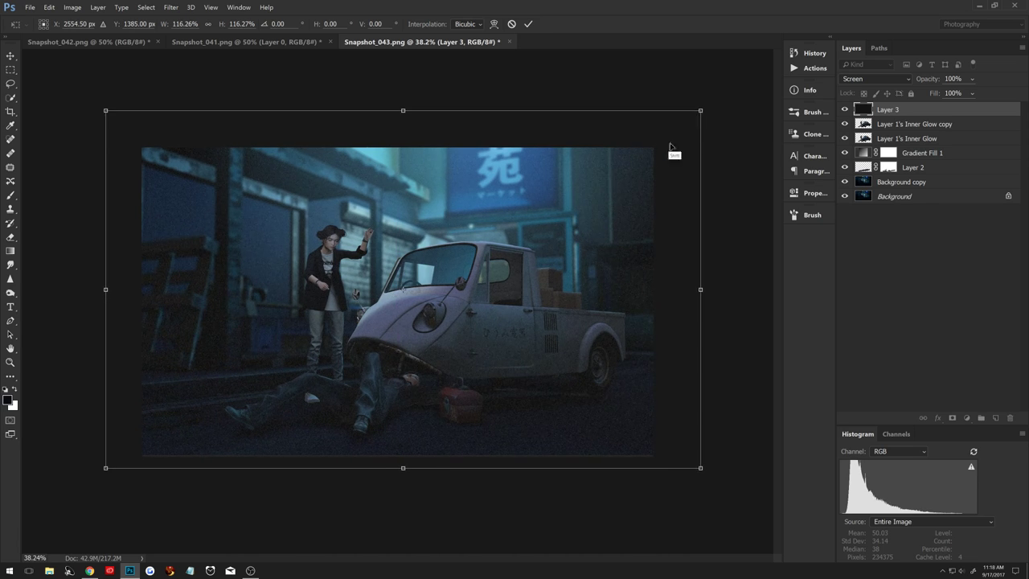
left_click_drag(591, 234, 575, 245)
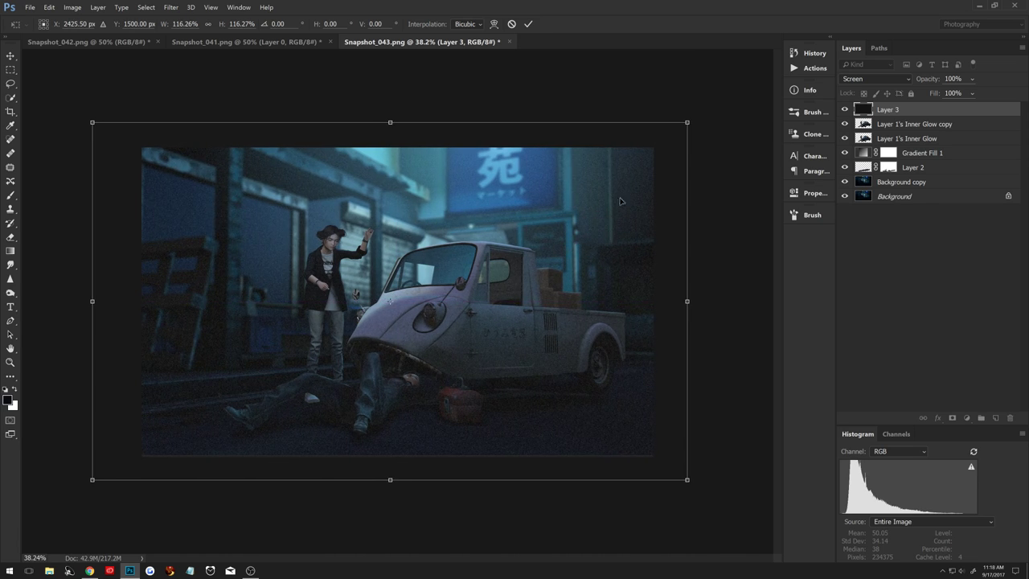
left_click_drag(685, 122, 788, 62)
left_click_drag(669, 165, 607, 210)
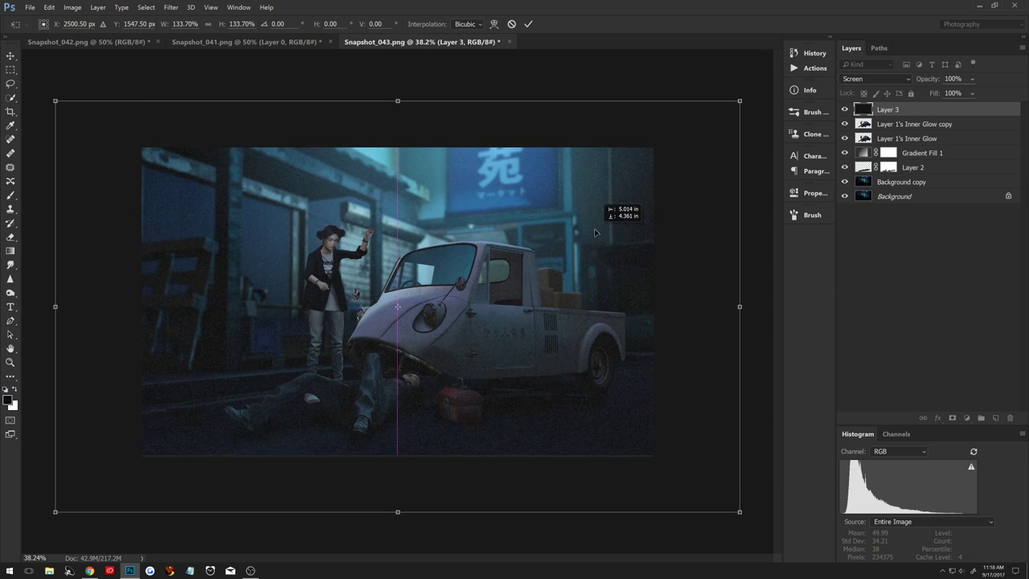
left_click(528, 24)
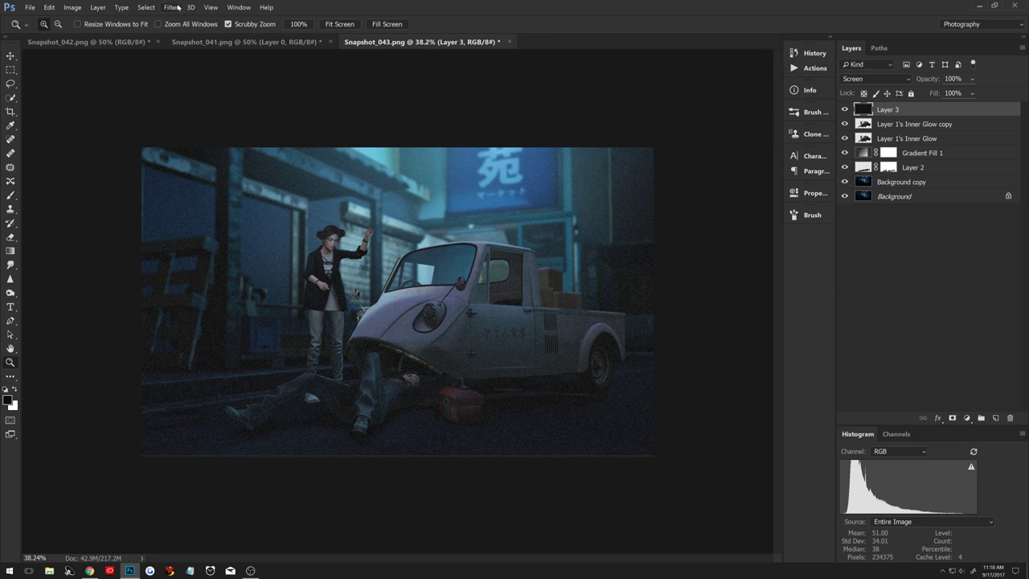
Apply a 74°, 45 px Motion Blur to turn the noise into rain streaks.
left_click(170, 8)
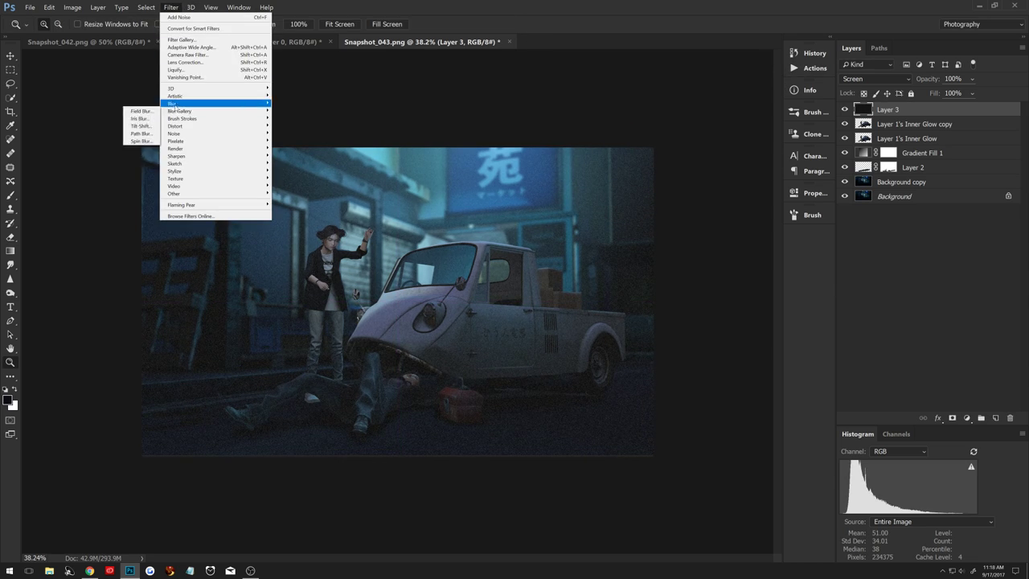
mouse_move(193, 103)
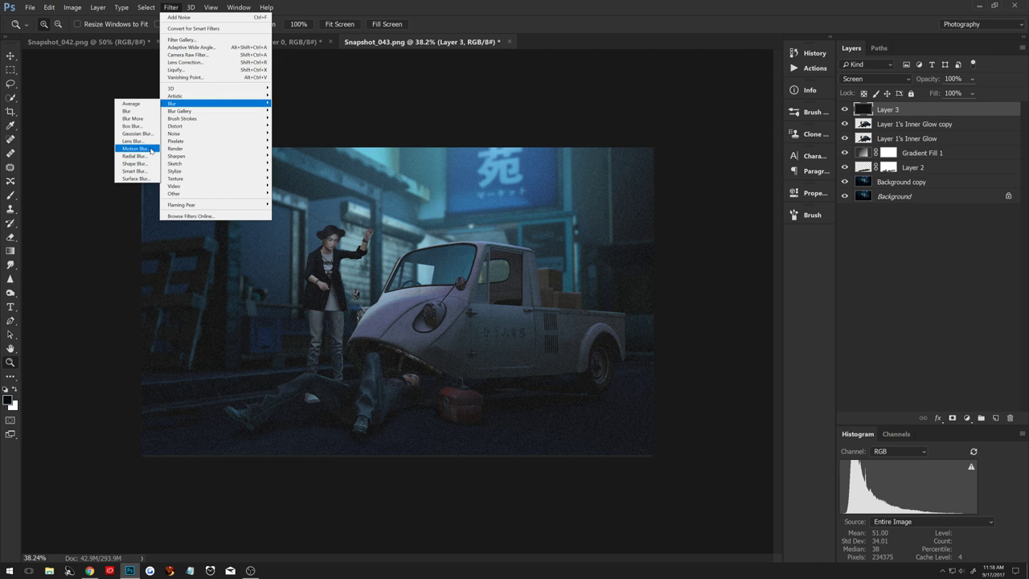
left_click(151, 149)
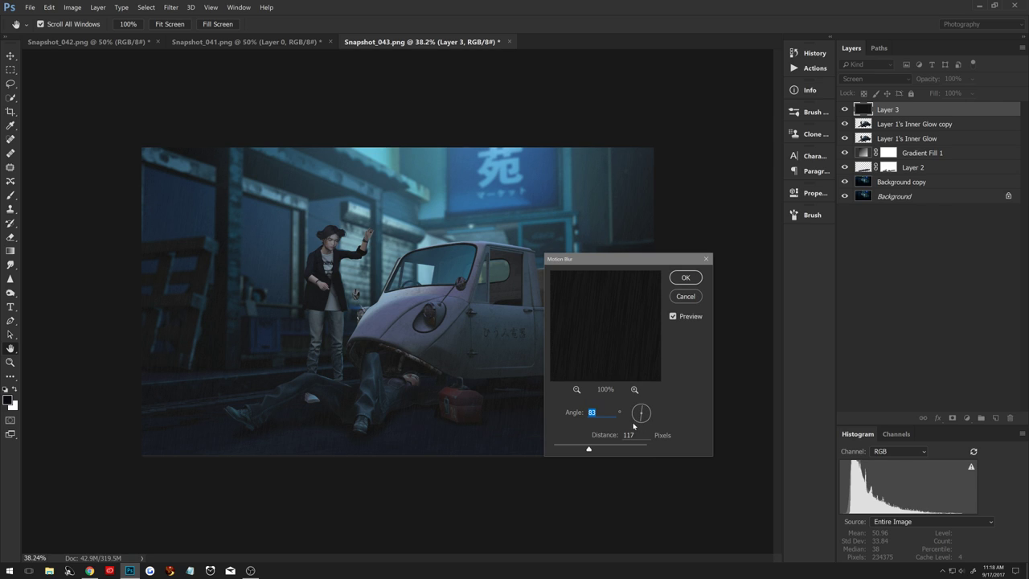
left_click(579, 450)
left_click(638, 423)
left_click(686, 278)
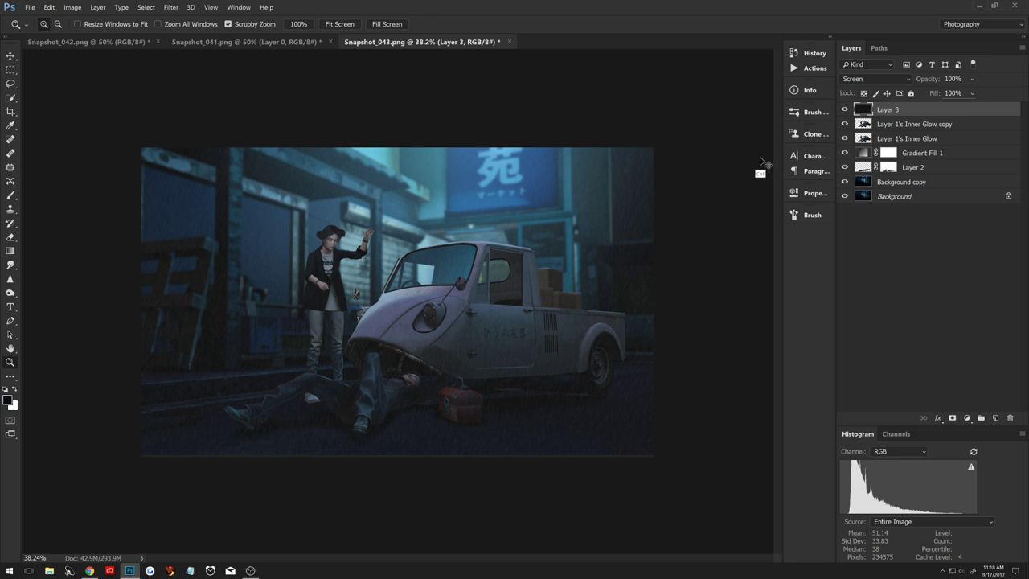
Preview Levels on Layer 3's rain with inputs 6, 0.96, 222 and outputs 2, 220.
key("ctrl+l")
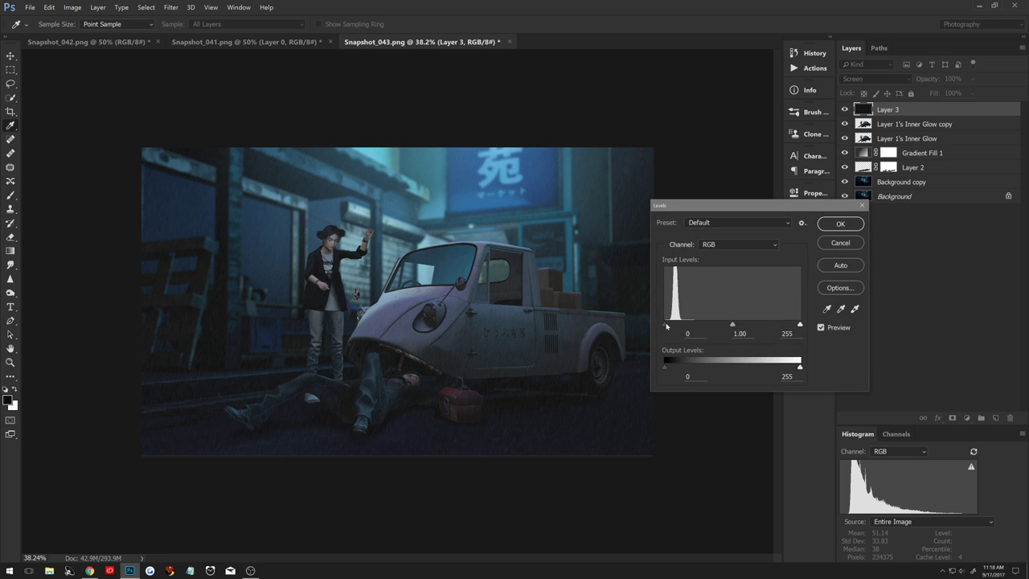
left_click_drag(666, 325, 668, 325)
mouse_move(734, 325)
left_mouse_down()
mouse_move(725, 325)
mouse_move(735, 326)
left_mouse_up()
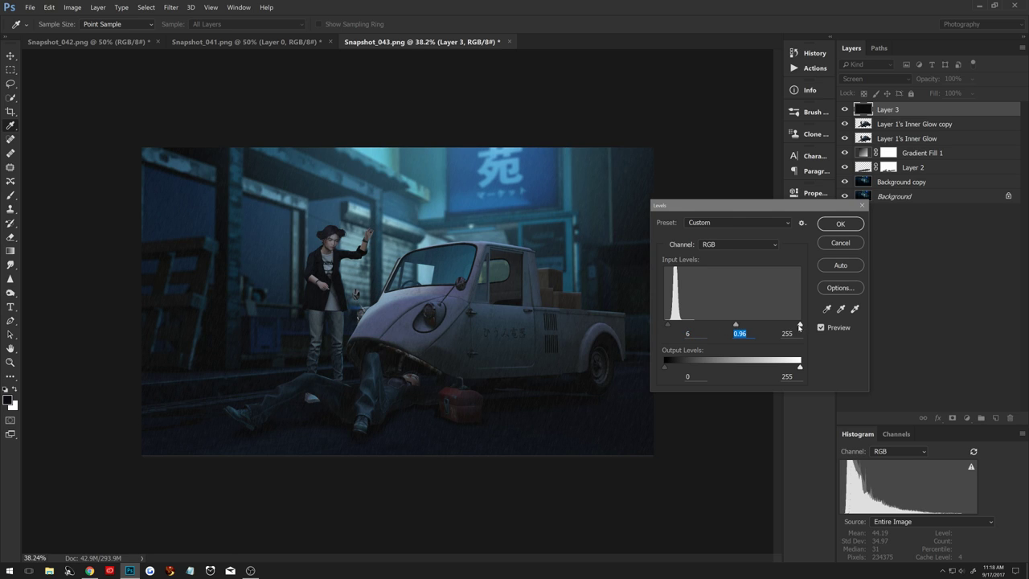
left_click_drag(799, 326, 784, 326)
left_click_drag(801, 369, 782, 370)
mouse_move(667, 371)
left_mouse_down()
mouse_move(680, 370)
mouse_move(667, 372)
left_mouse_up()
Discard the Levels adjustment and move Layer 3 below the Inner Glow layers.
left_click(667, 372)
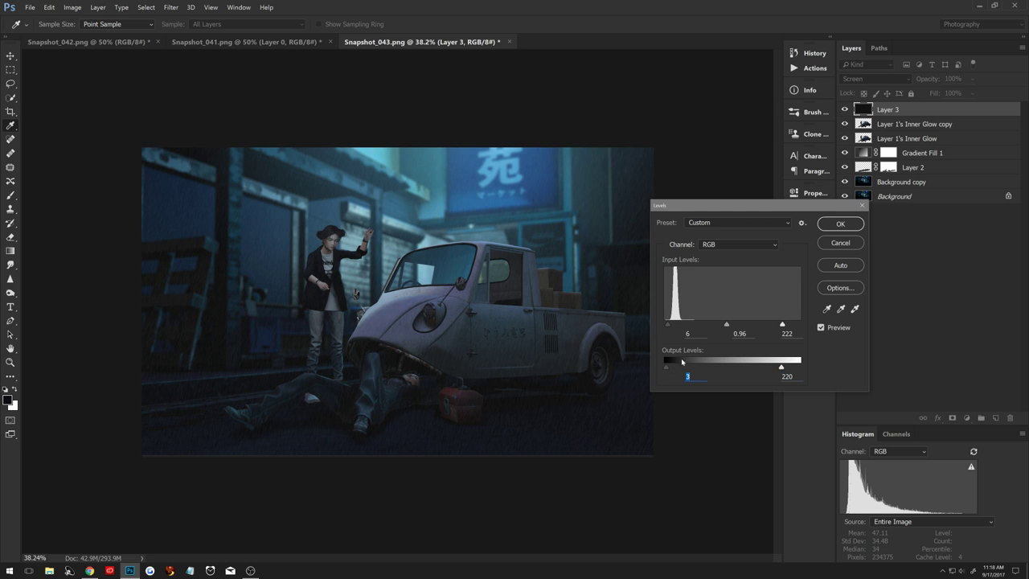
left_click(838, 246)
key("z")
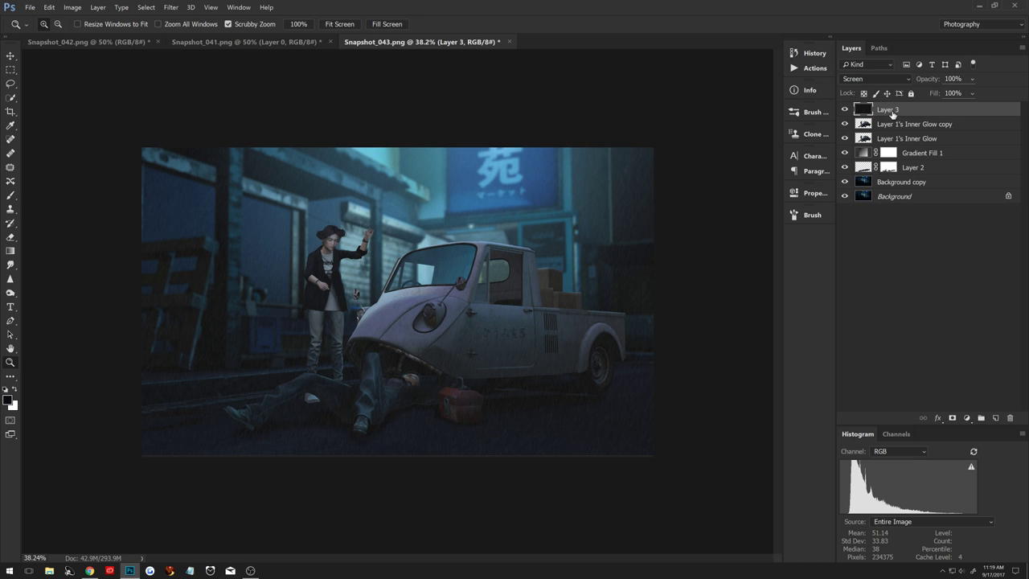
mouse_move(891, 114)
left_mouse_down()
mouse_move(901, 133)
mouse_move(885, 151)
left_mouse_up()
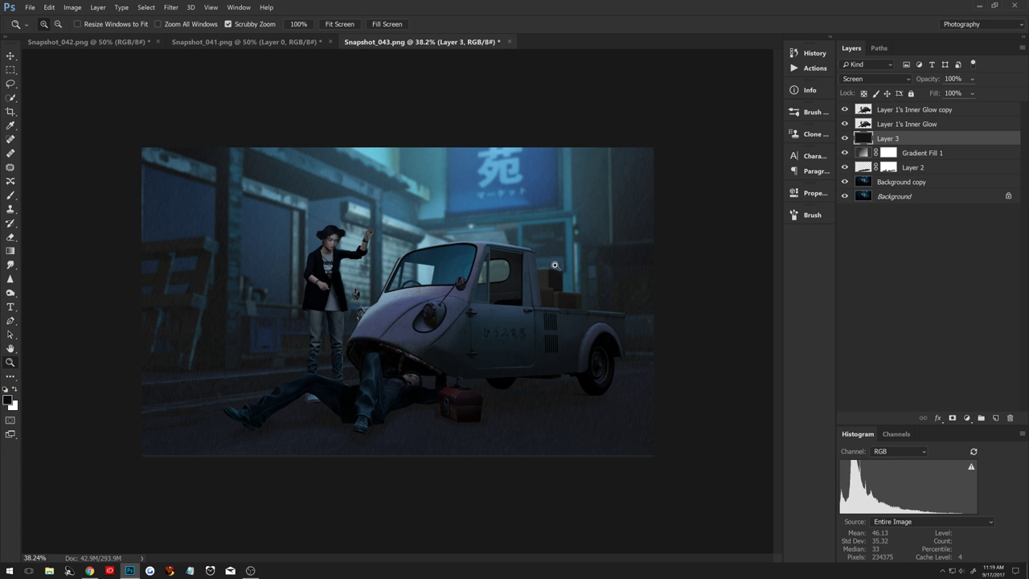
Try a Gaussian Blur on Layer 3, then revert it.
left_click(168, 8)
mouse_move(173, 103)
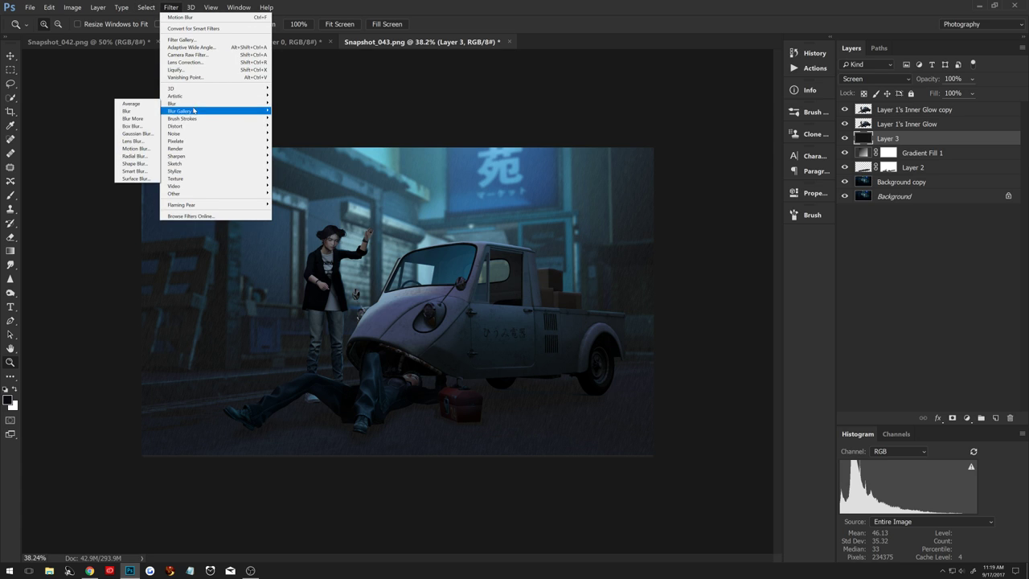
left_click(152, 134)
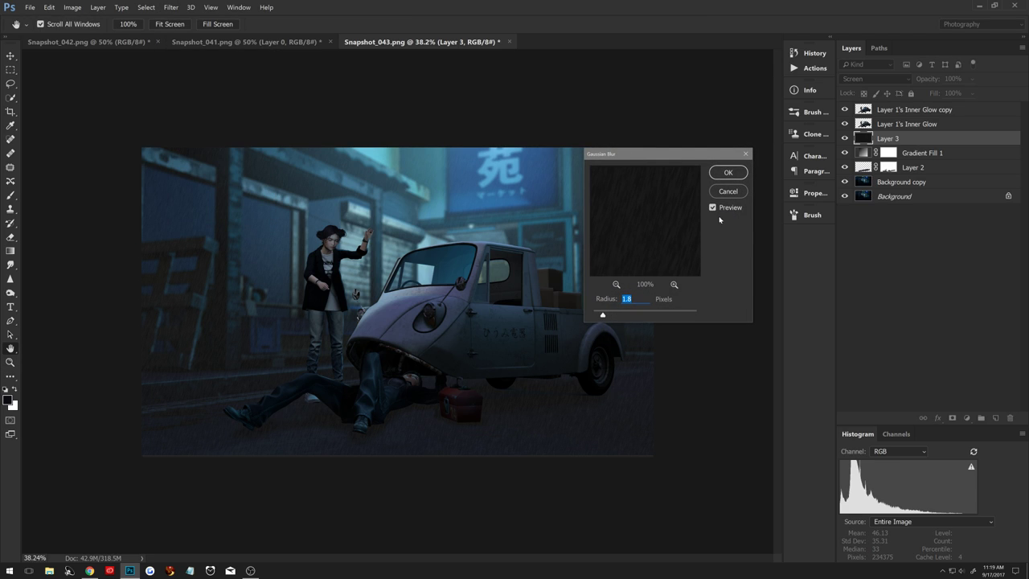
left_click(730, 173)
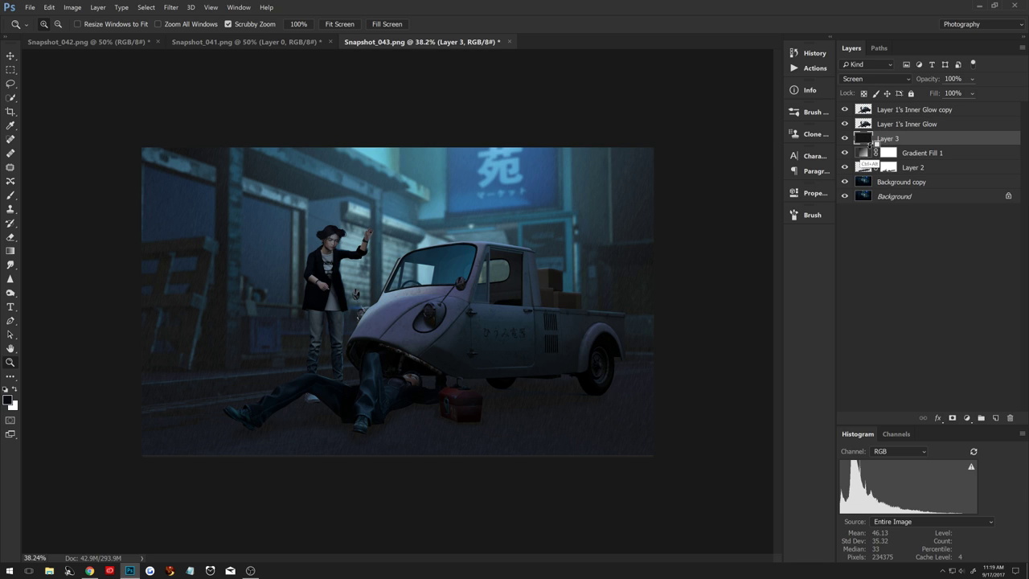
key("ctrl+shift+bracketright")
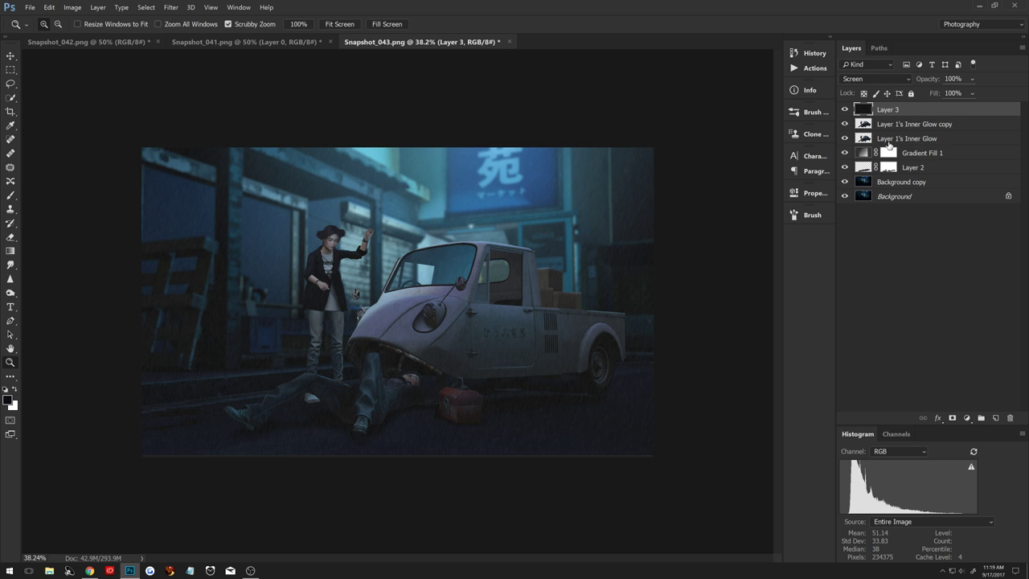
Duplicate Layer 3 twice, hide both copies, and reselect the original Layer 3.
key("ctrl+j")
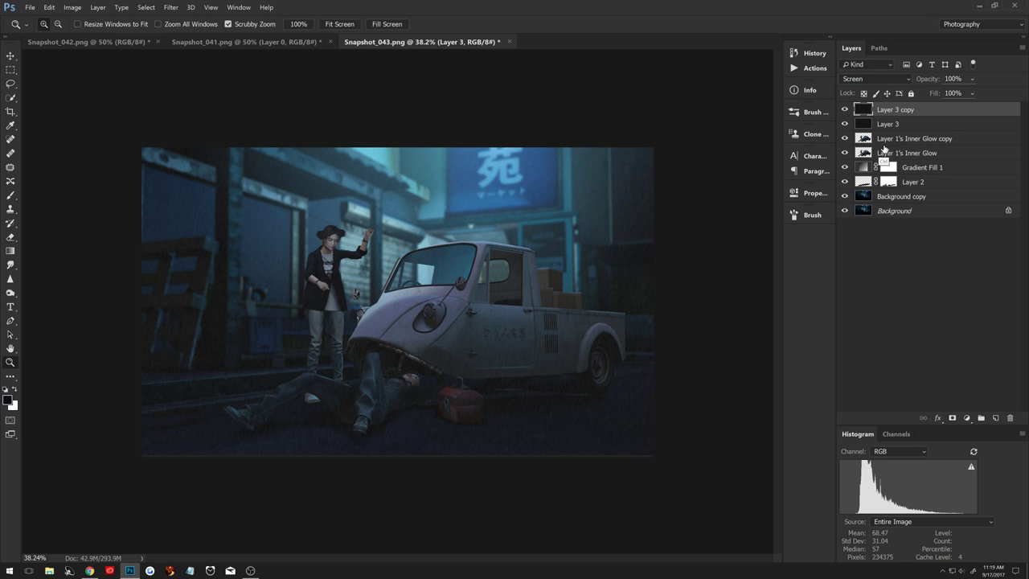
key("ctrl+j")
mouse_move(845, 110)
left_mouse_down()
mouse_move(845, 123)
mouse_move(889, 156)
mouse_move(891, 170)
left_mouse_up()
left_click(889, 126)
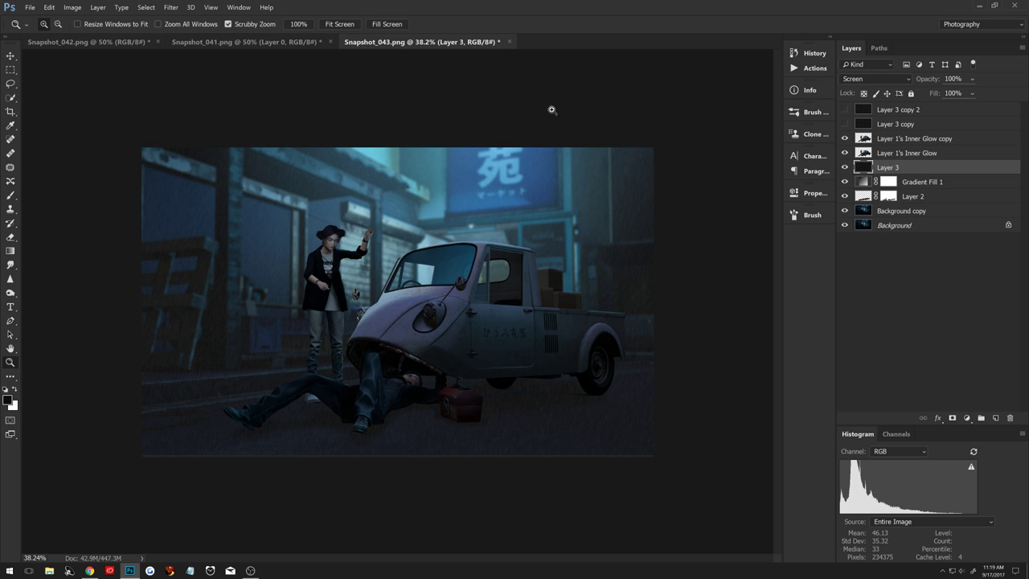
Apply a 4.1-pixel Gaussian Blur to Layer 3's rain streaks.
left_click(171, 7)
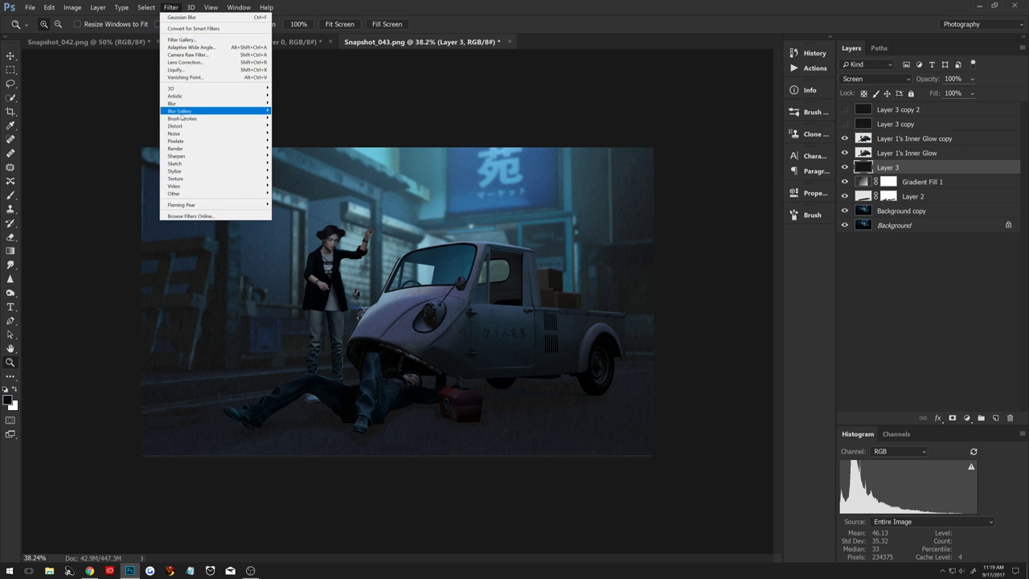
mouse_move(213, 103)
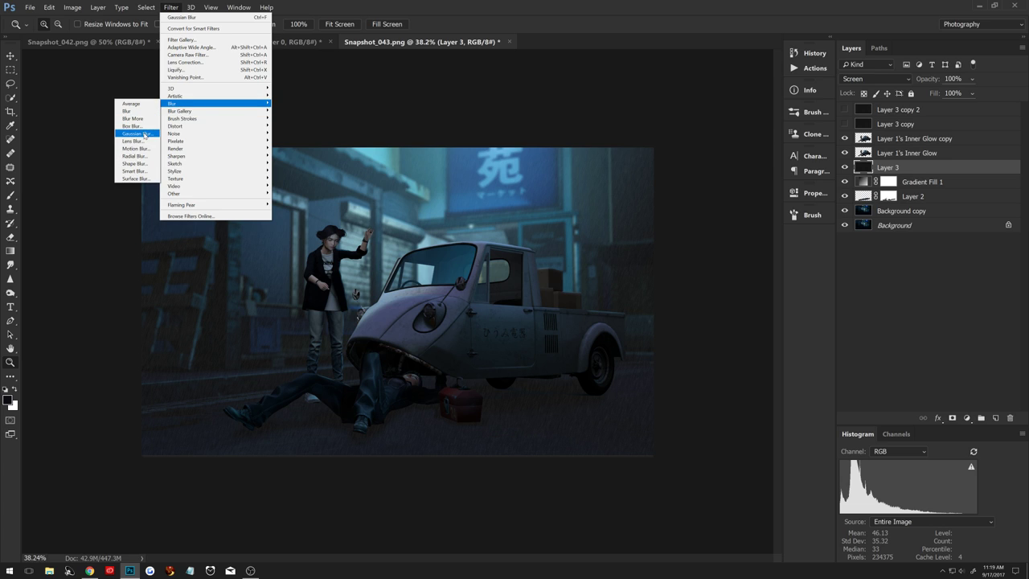
left_click(137, 133)
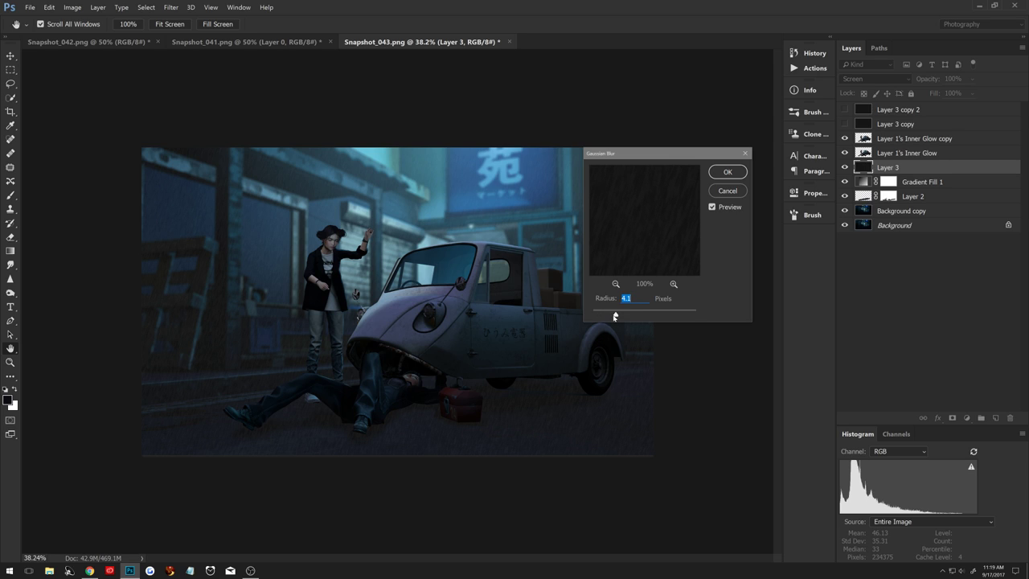
left_click(728, 172)
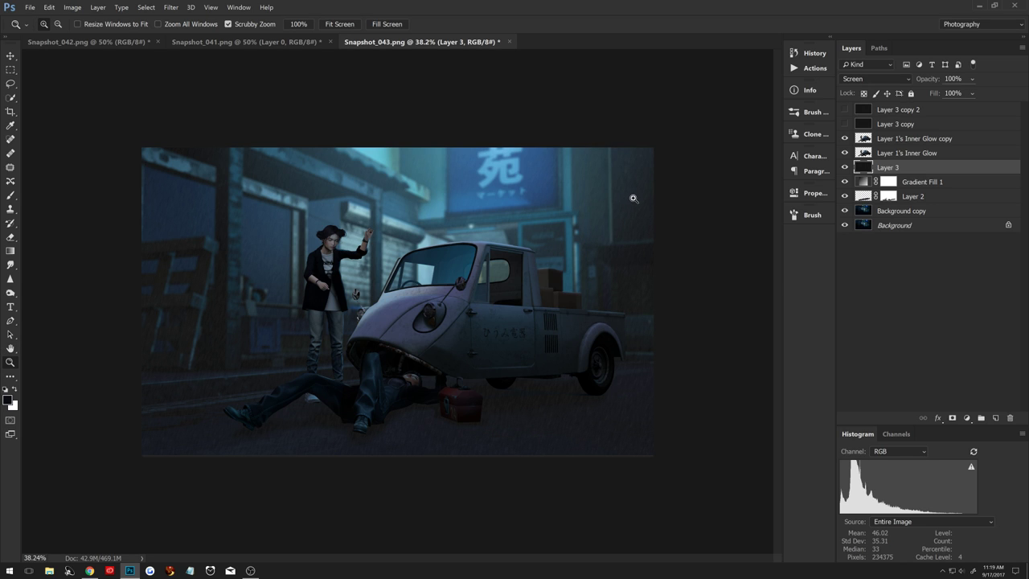
left_click_drag(587, 201, 617, 216)
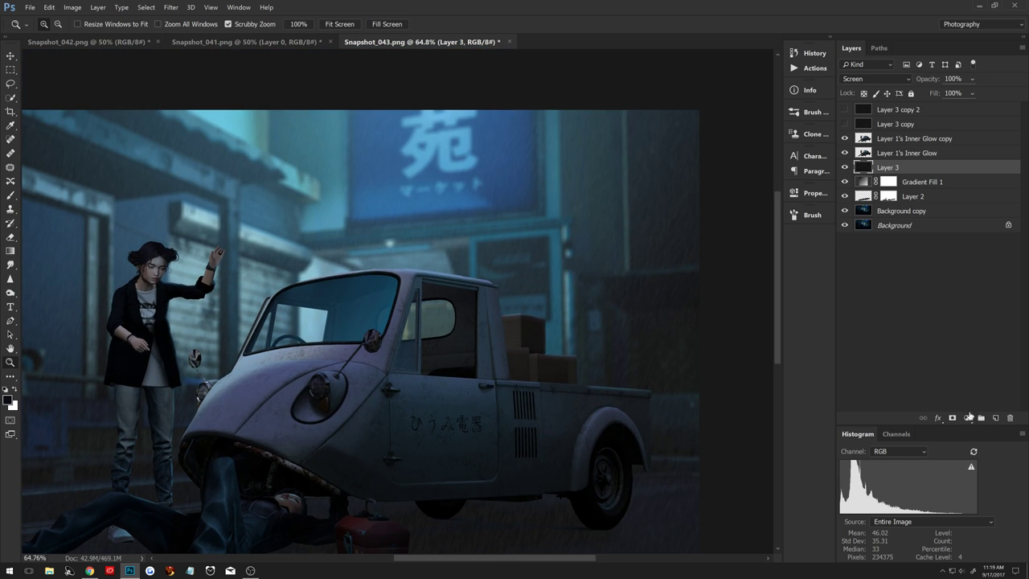
Add a layer mask to Layer 3 and paint out the rain over the ground below the truck.
left_click(953, 419)
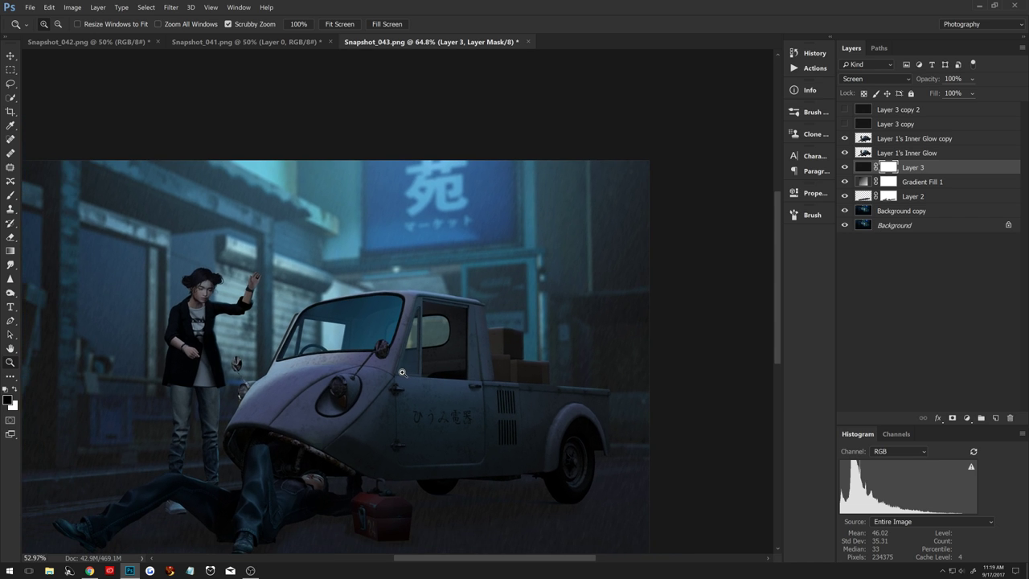
left_click_drag(426, 385, 412, 367)
key("b")
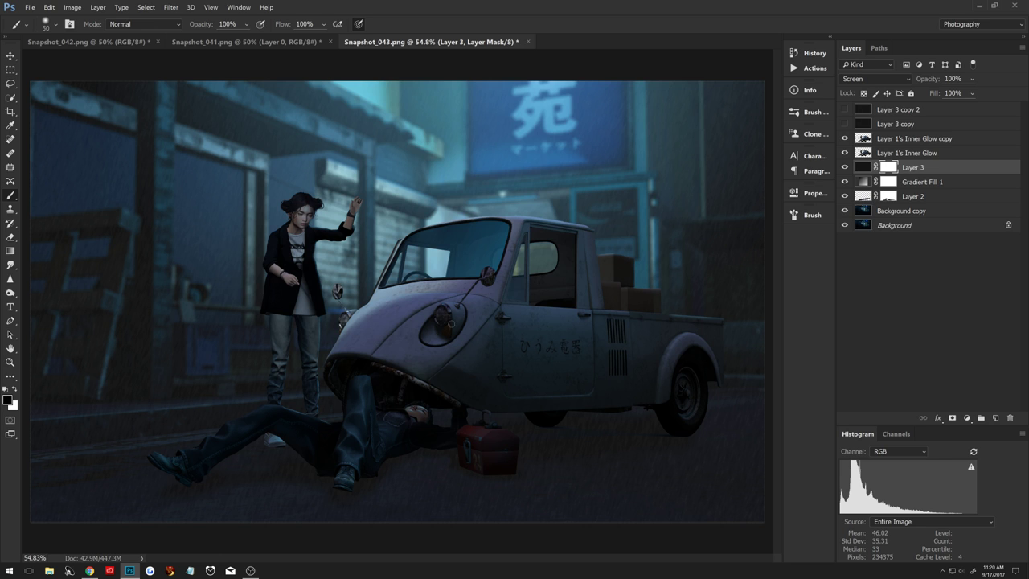
key("bracketright")
key("bracketright")
key("bracketright")
mouse_move(459, 494)
left_mouse_down()
mouse_move(669, 471)
mouse_move(207, 487)
mouse_move(45, 436)
mouse_move(258, 459)
mouse_move(138, 385)
mouse_move(212, 361)
mouse_move(64, 356)
mouse_move(137, 333)
mouse_move(361, 417)
mouse_move(161, 310)
mouse_move(501, 379)
mouse_move(367, 378)
mouse_move(620, 388)
left_mouse_up()
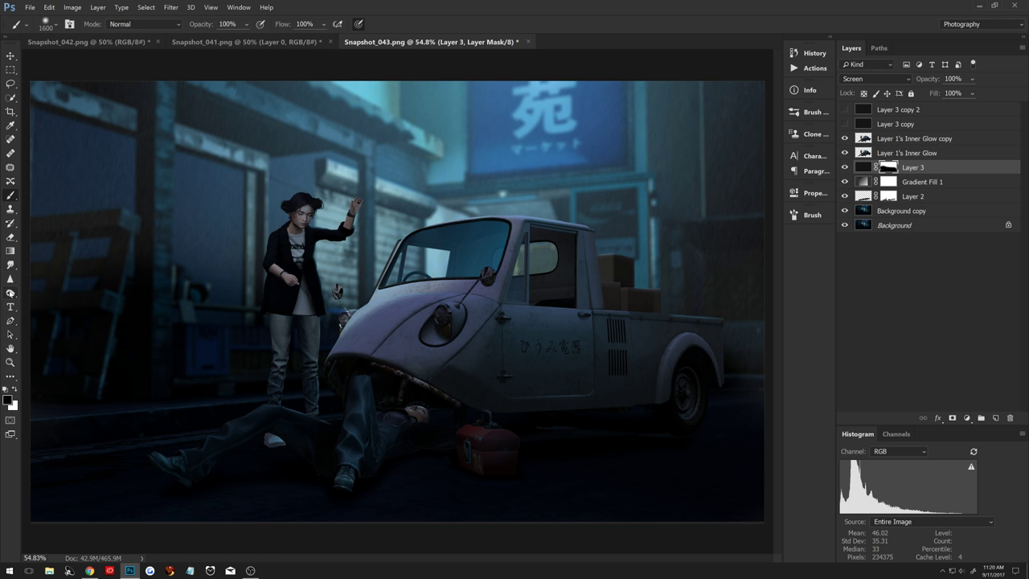
Pick an enlarged Dodge tool and make Layer 3 copy's rain visible again.
left_click(10, 293)
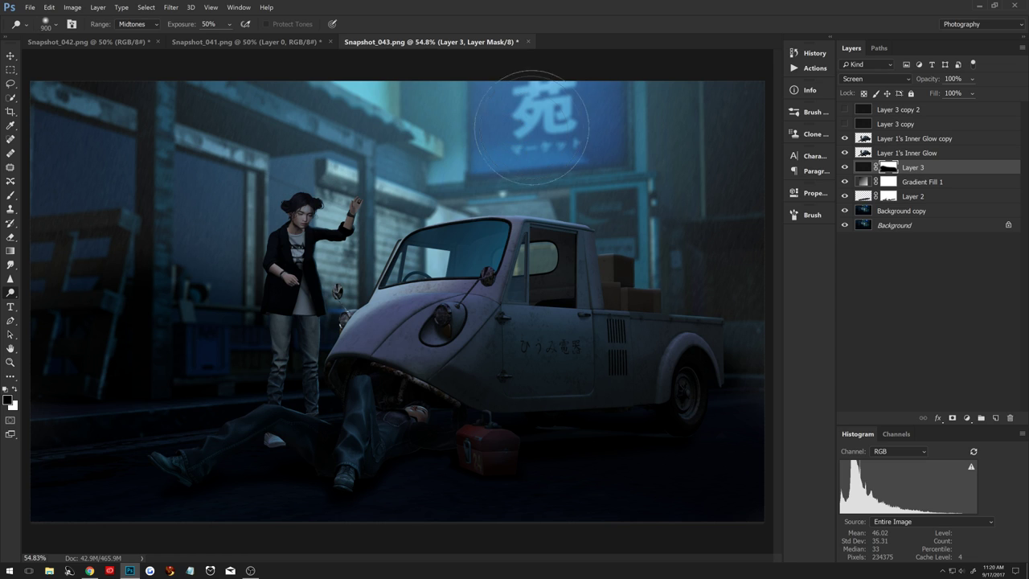
key("bracketright")
key("bracketright")
key("bracketright")
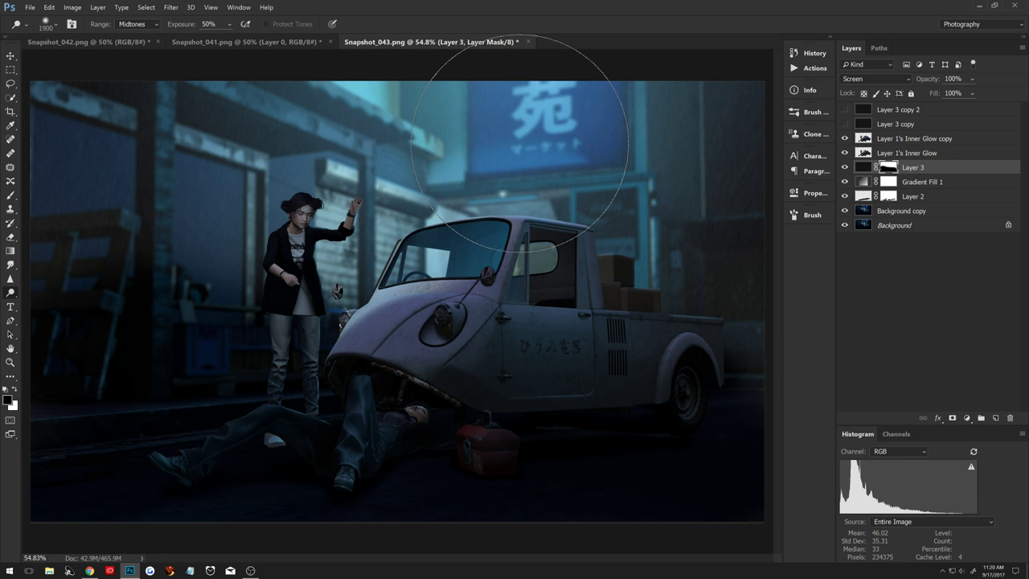
key("bracketright")
key("bracketright")
key("bracketright")
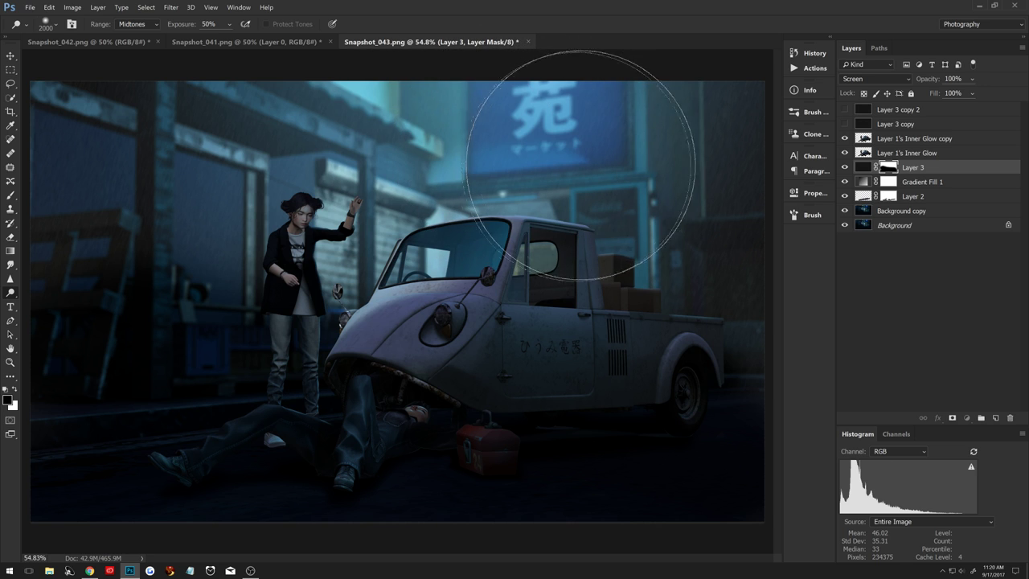
left_click(845, 123)
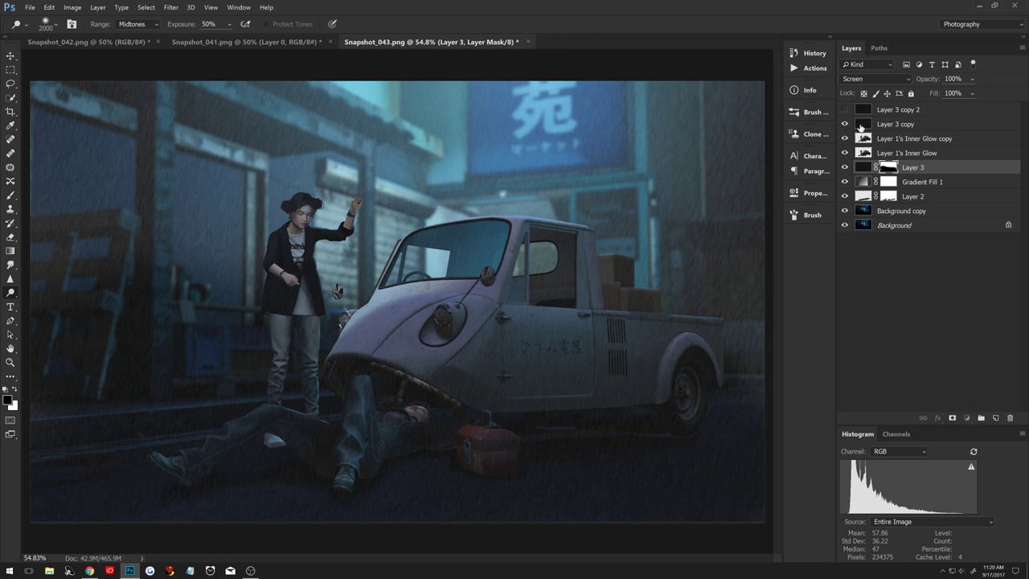
Brighten Layer 3 copy's rain with Levels, white input set to 192.
left_click(889, 126)
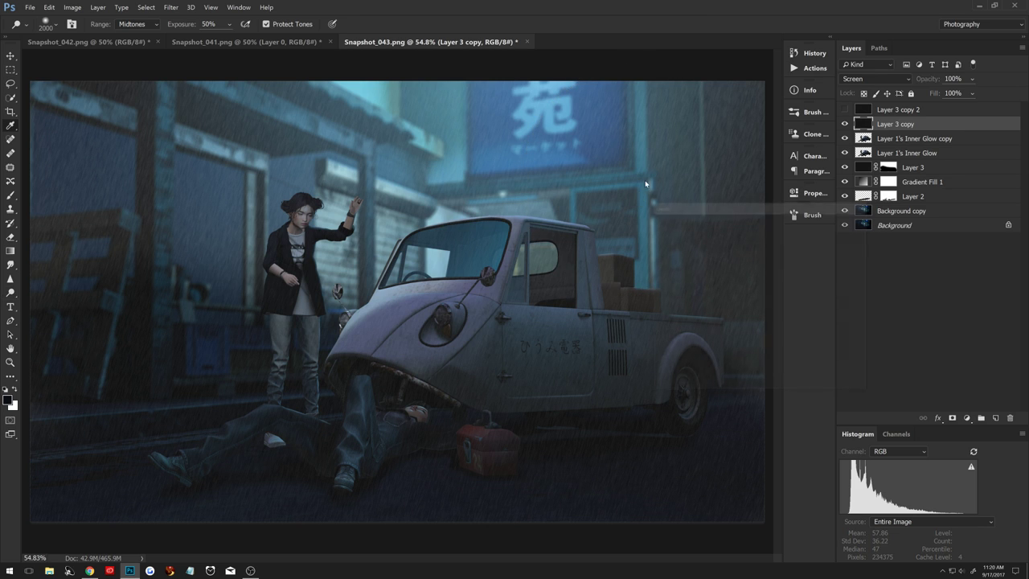
mouse_move(666, 326)
left_mouse_down()
mouse_move(686, 327)
mouse_move(665, 327)
left_mouse_up()
left_click_drag(733, 327, 707, 326)
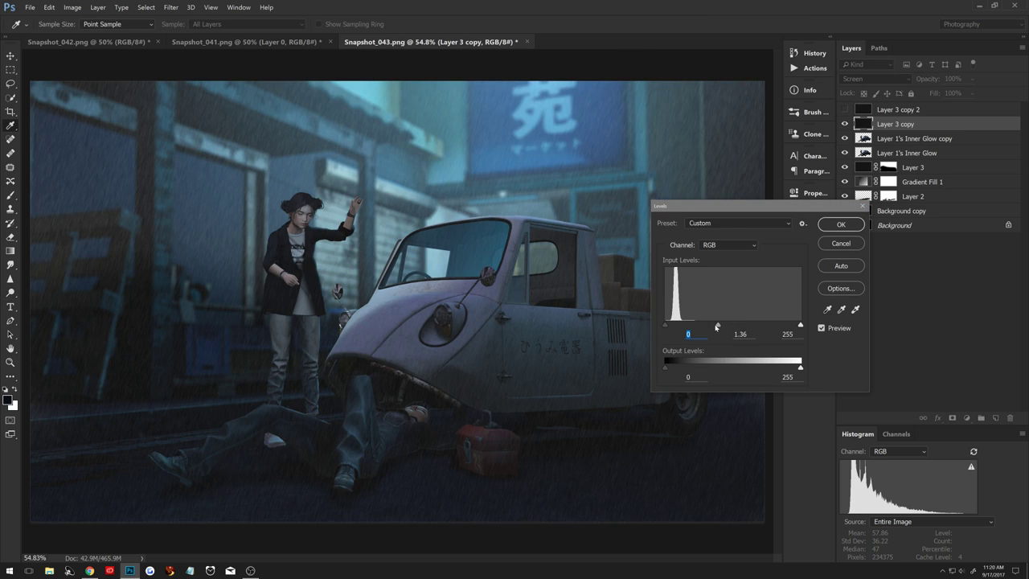
left_click_drag(801, 325, 770, 325)
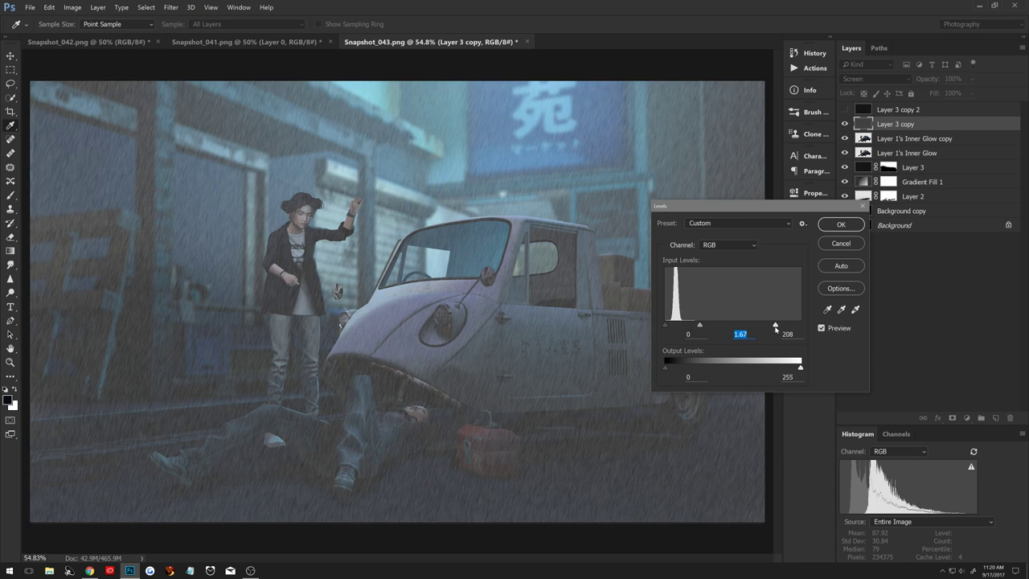
left_click(767, 326)
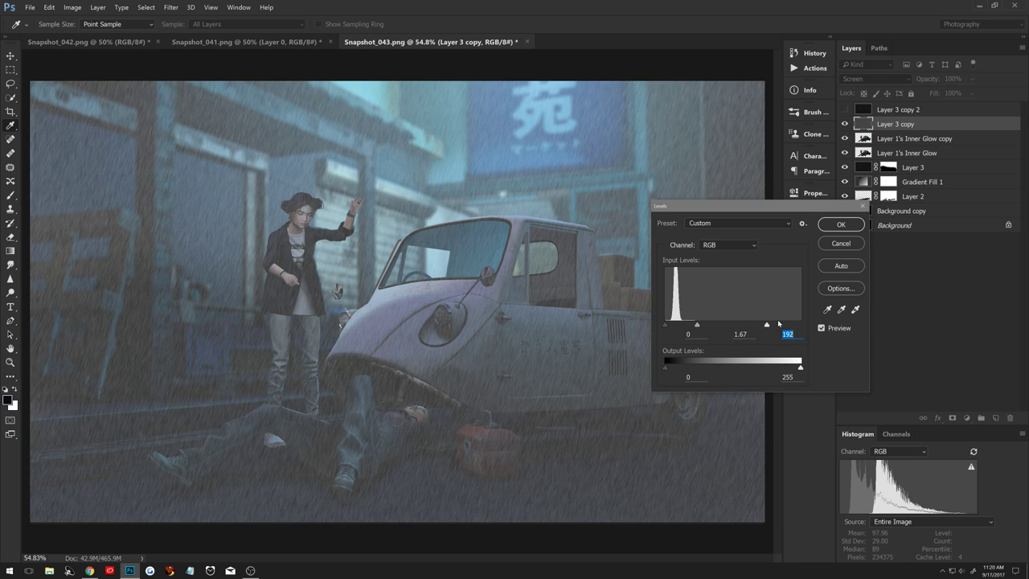
left_click(835, 228)
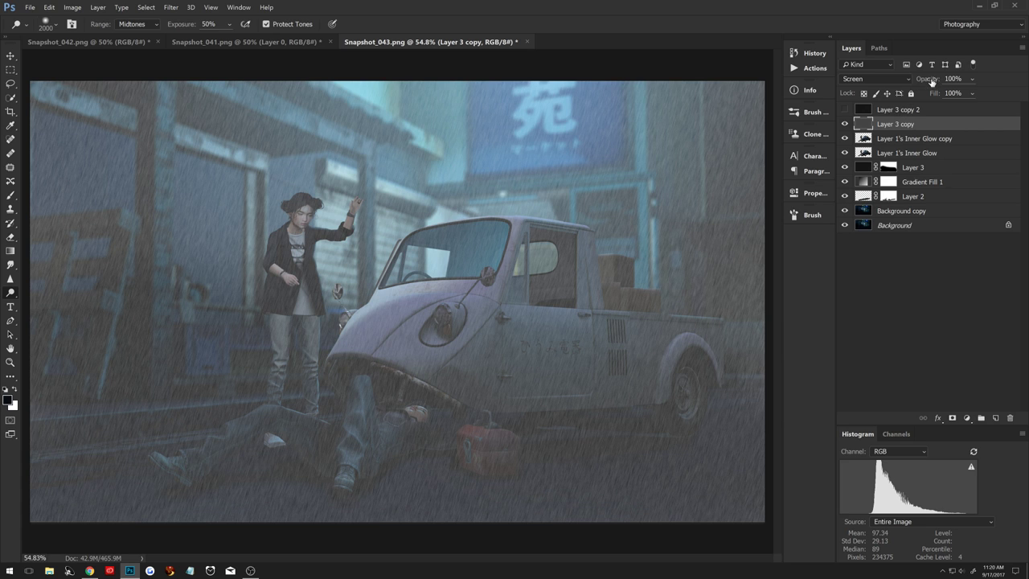
Lower Layer 3 copy to 73% opacity and rotate it about 6 degrees.
mouse_move(931, 81)
left_mouse_down()
mouse_move(916, 82)
mouse_move(920, 98)
left_mouse_up()
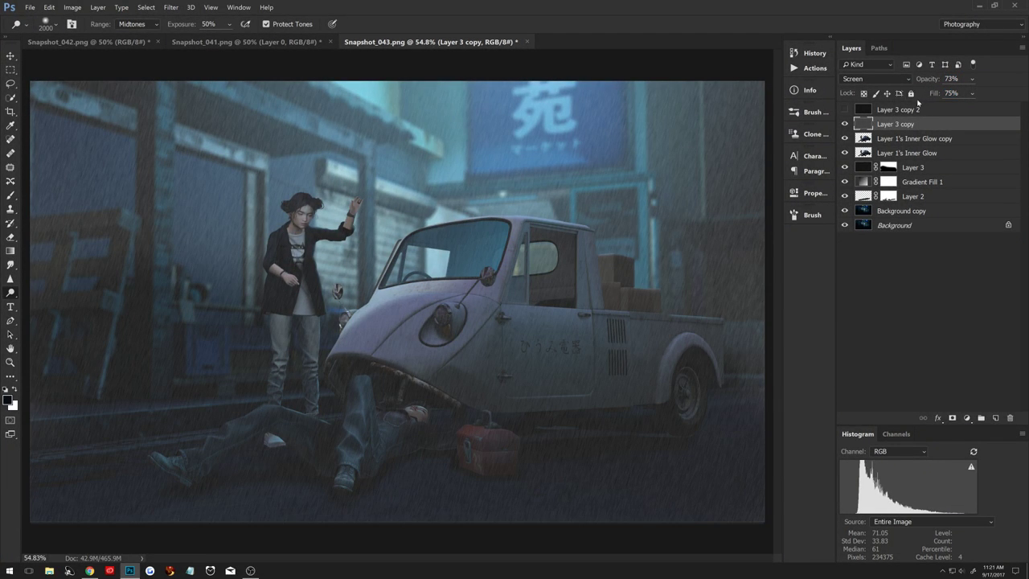
key("ctrl+t")
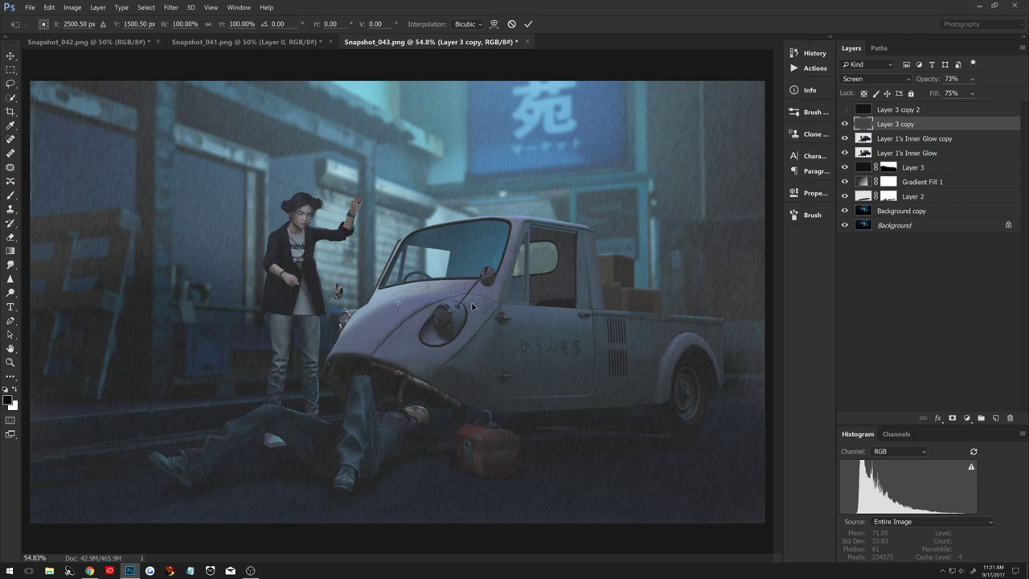
key("ctrl+0")
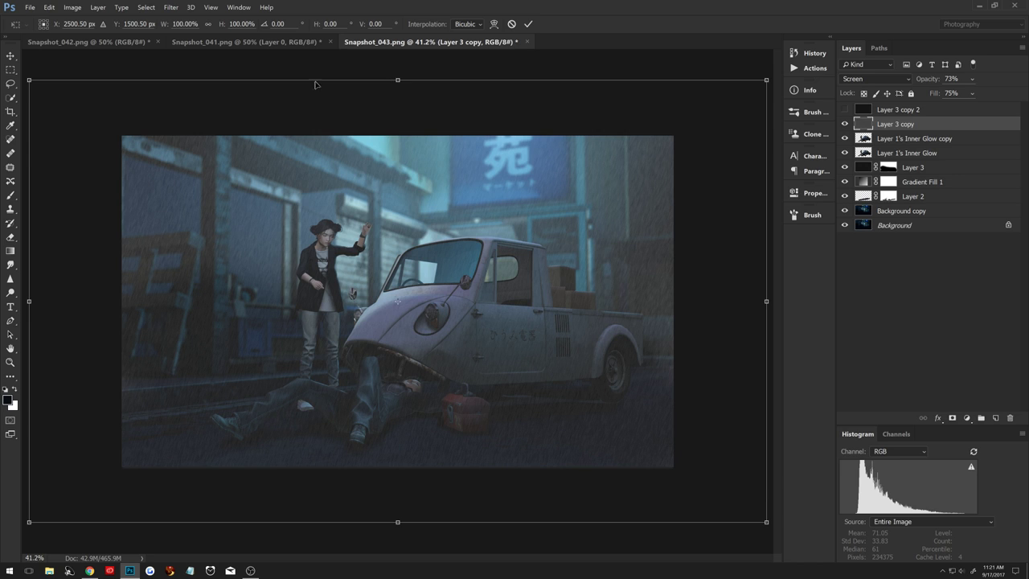
left_click_drag(405, 66, 382, 67)
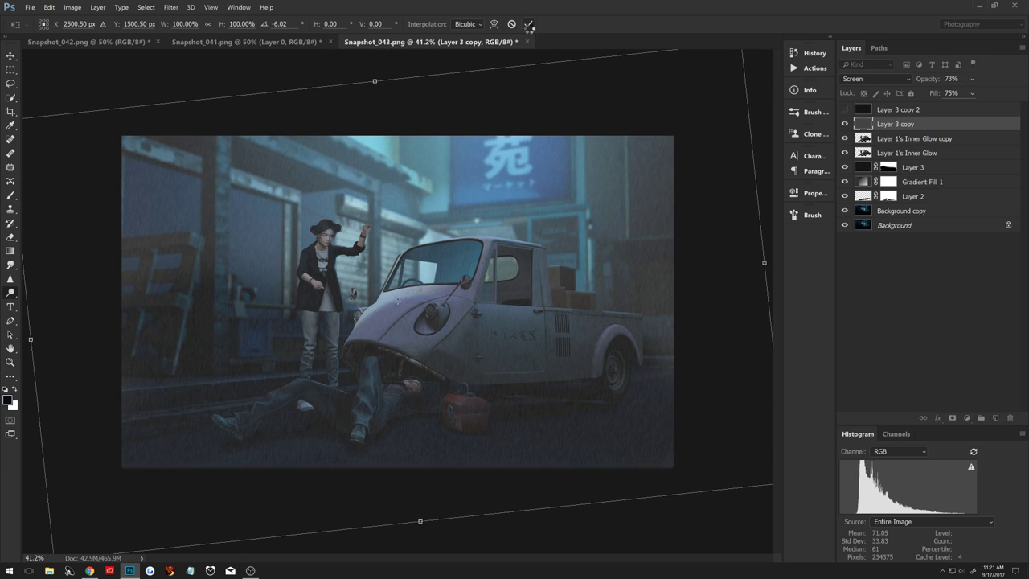
left_click(528, 25)
key("o")
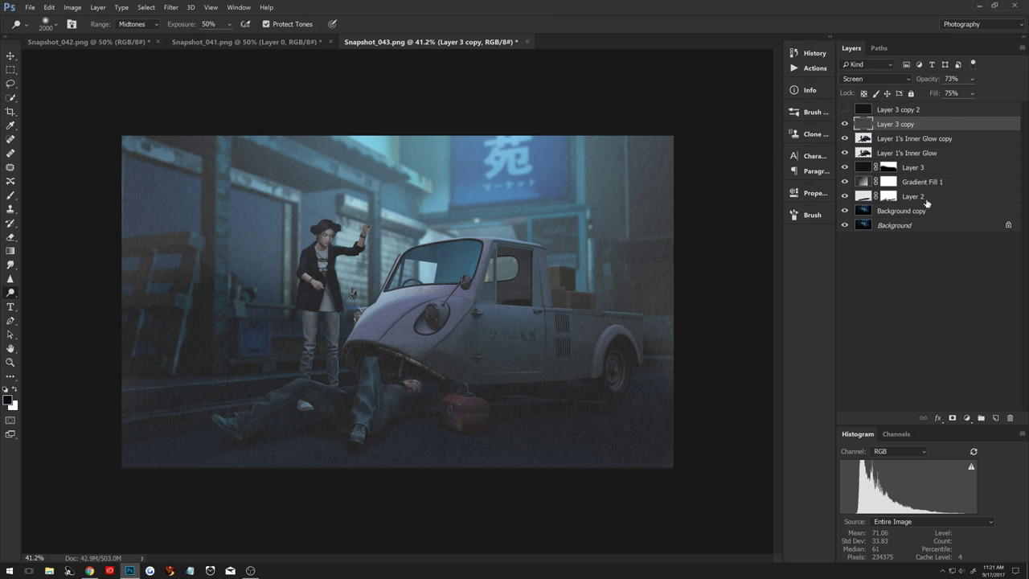
Mask out rain in the upper right, then restore it over the left building, centre and truck.
left_click(952, 418)
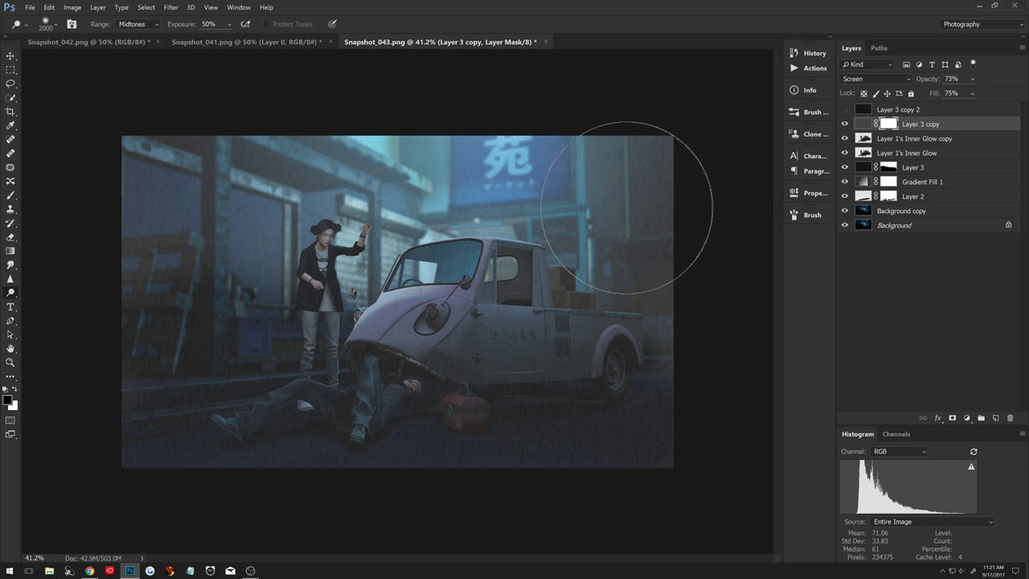
key("b")
mouse_move(643, 200)
left_mouse_down()
mouse_move(609, 204)
mouse_move(640, 177)
mouse_move(645, 264)
mouse_move(659, 257)
mouse_move(632, 198)
mouse_move(552, 126)
mouse_move(373, 164)
mouse_move(110, 172)
mouse_move(289, 241)
mouse_move(140, 252)
mouse_move(443, 274)
mouse_move(428, 256)
left_mouse_up()
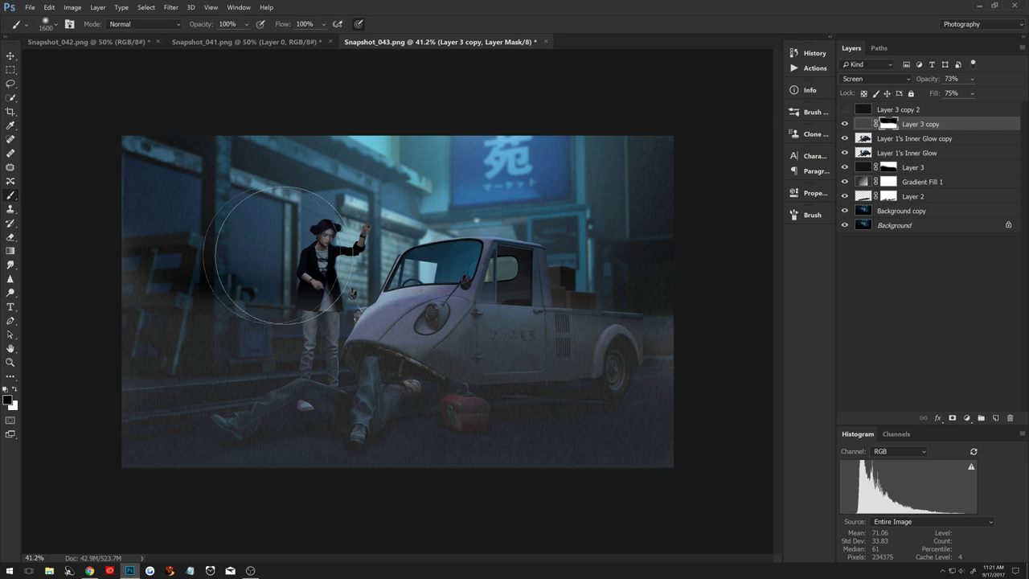
key("x")
left_click_drag(242, 254, 218, 255)
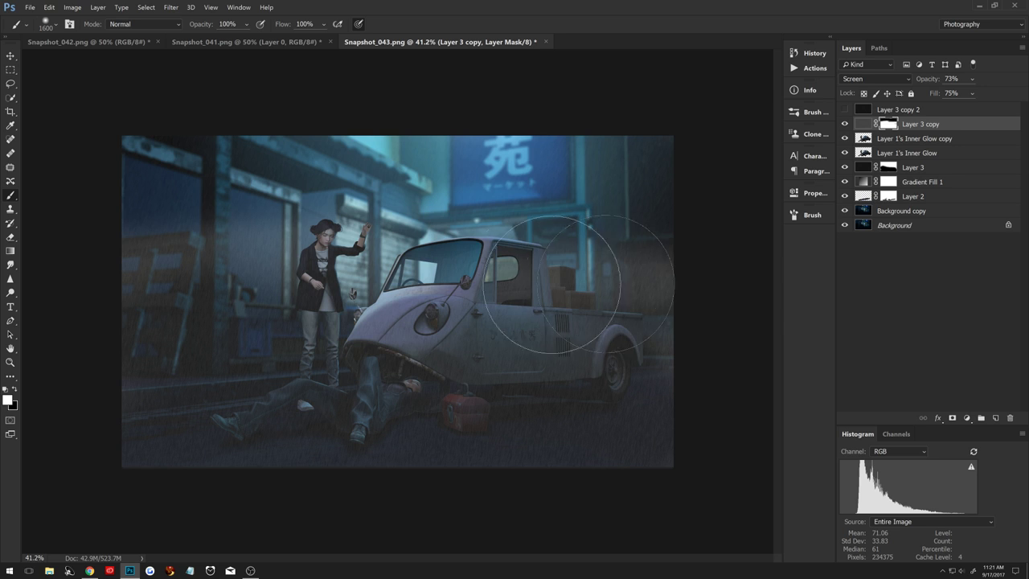
mouse_move(386, 213)
left_mouse_down()
mouse_move(161, 218)
mouse_move(620, 160)
left_mouse_up()
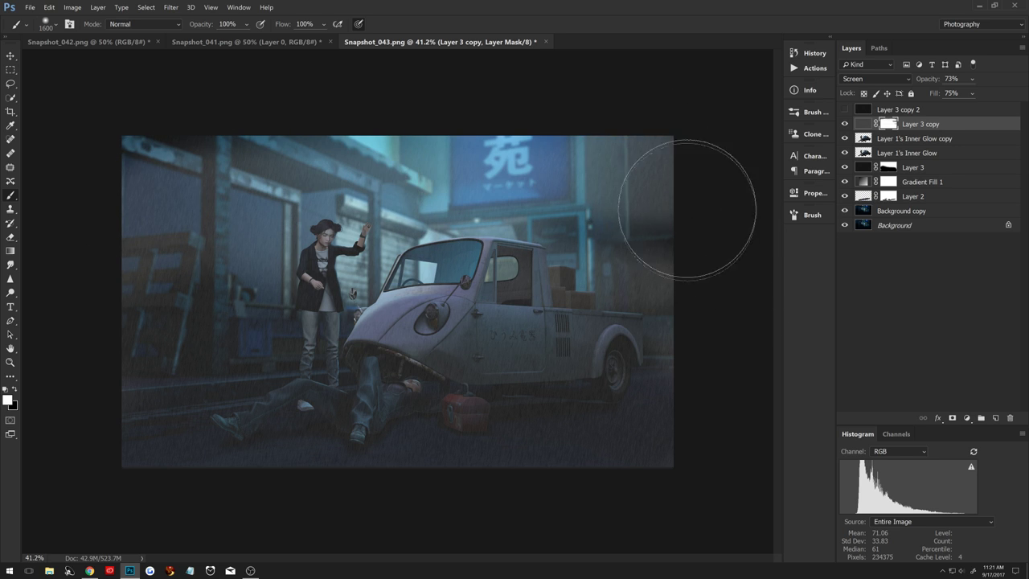
left_click_drag(688, 209, 660, 263)
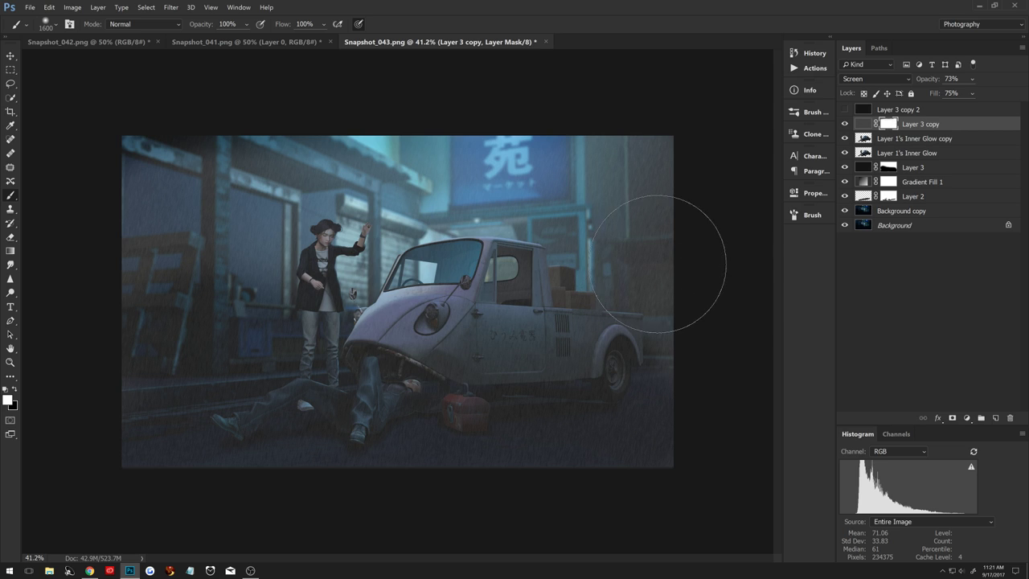
At 30% brush opacity, fade rain over the upper right, bottom centre and lower left.
key("3")
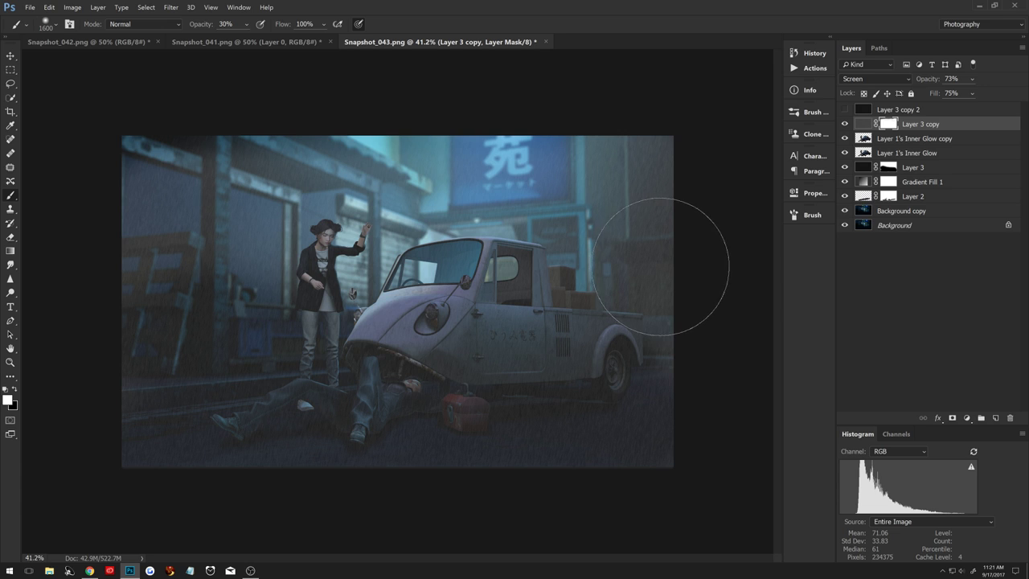
key("x")
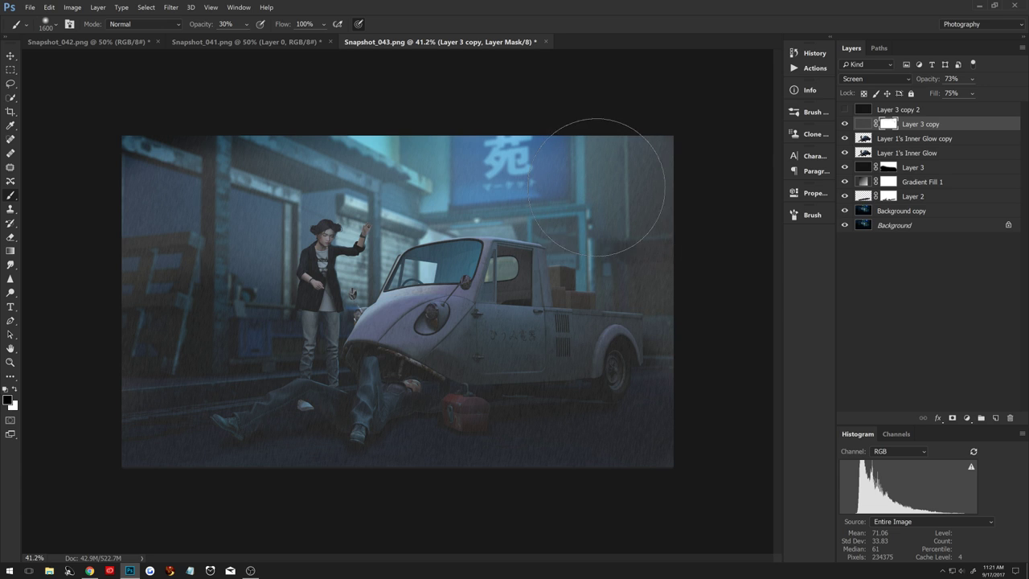
left_click_drag(609, 218, 562, 254)
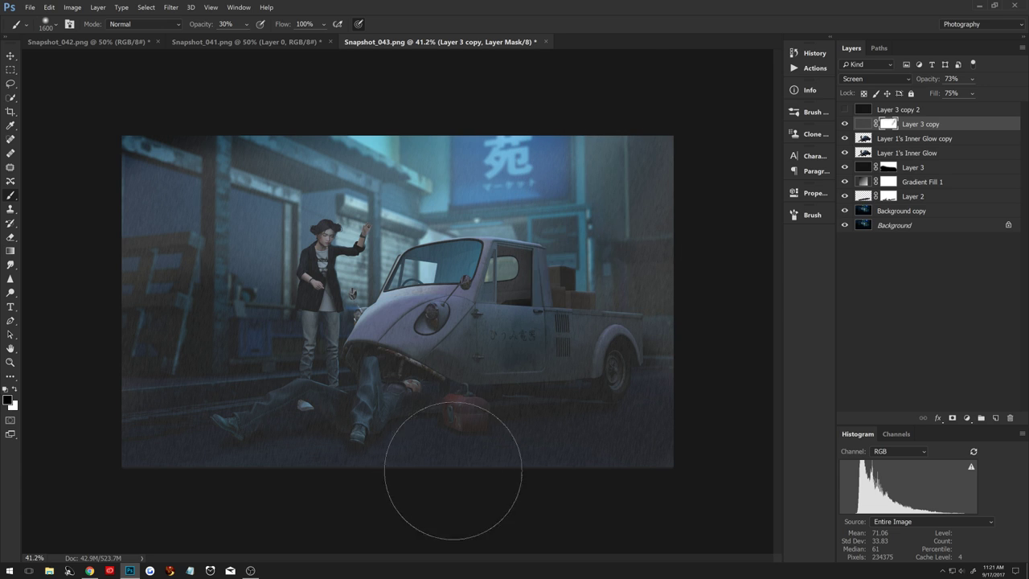
left_click_drag(620, 218, 579, 337)
mouse_move(316, 341)
left_mouse_down()
mouse_move(167, 361)
mouse_move(271, 372)
mouse_move(322, 448)
mouse_move(478, 373)
mouse_move(639, 395)
left_mouse_up()
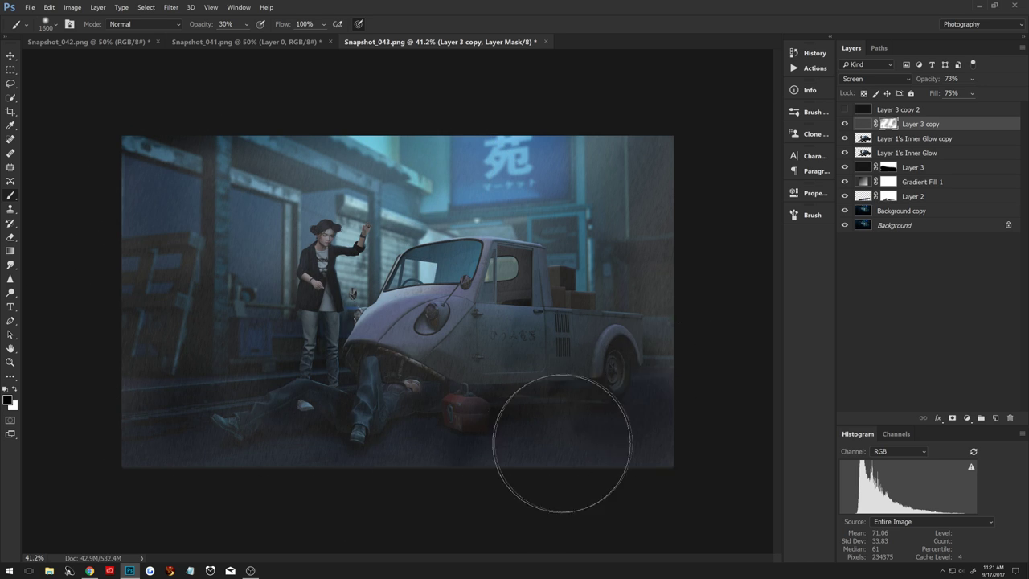
left_click_drag(390, 356, 138, 378)
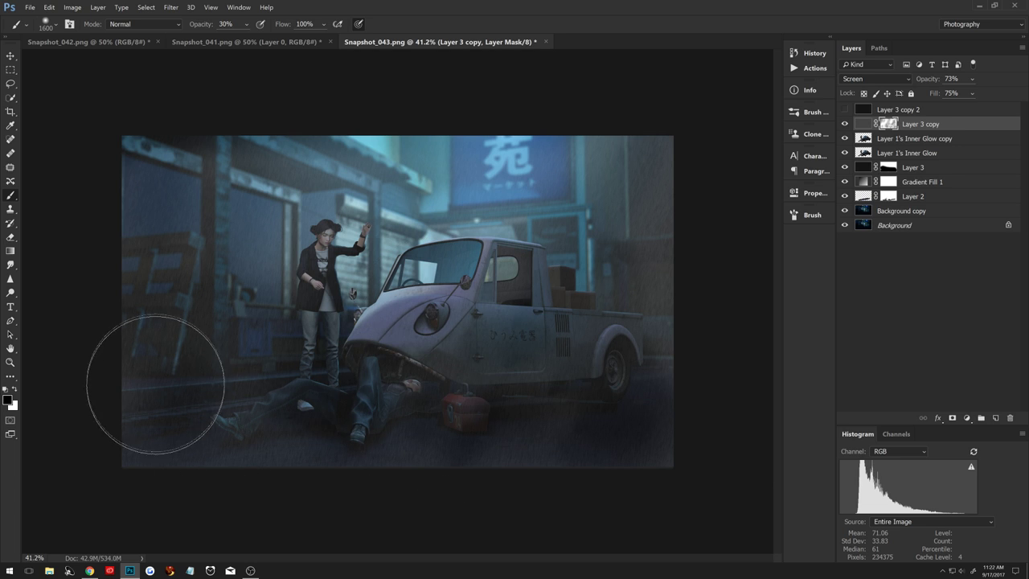
Feather the rain mask 95 px and lower the rain layer to 62% opacity.
double_click(888, 124)
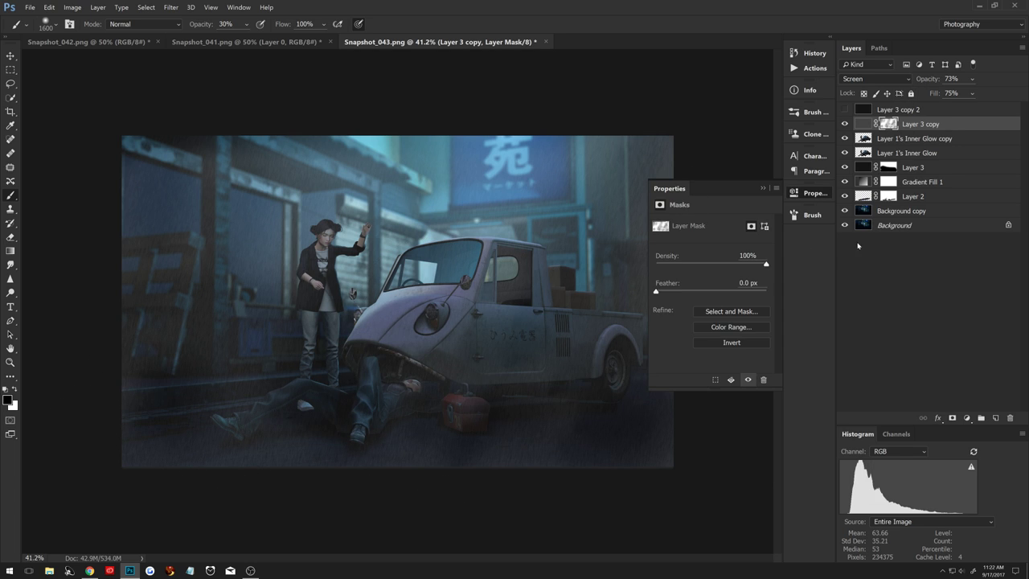
left_click_drag(703, 294, 762, 294)
left_click(761, 189)
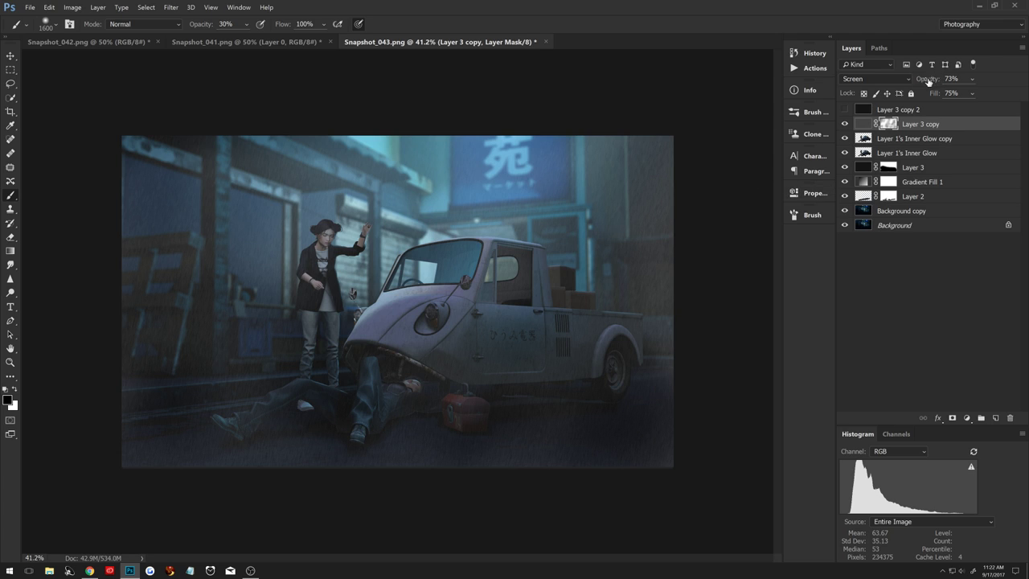
mouse_move(928, 81)
left_mouse_down()
mouse_move(920, 80)
mouse_move(926, 95)
left_mouse_up()
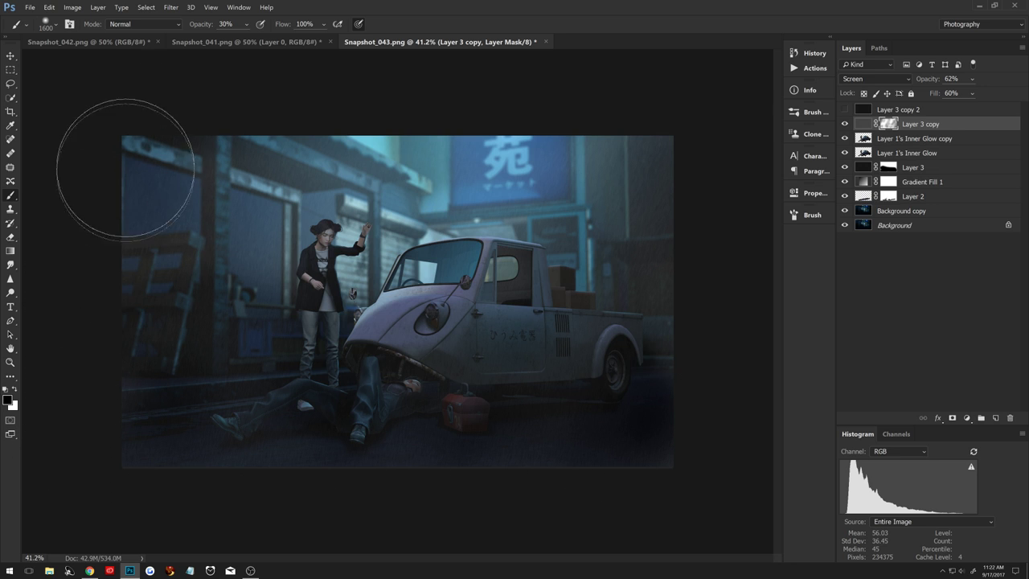
Fade more rain over the left steps and the lying man's legs, then fit the view.
mouse_move(108, 393)
left_mouse_down()
mouse_move(163, 172)
mouse_move(152, 300)
mouse_move(177, 234)
mouse_move(149, 402)
left_mouse_up()
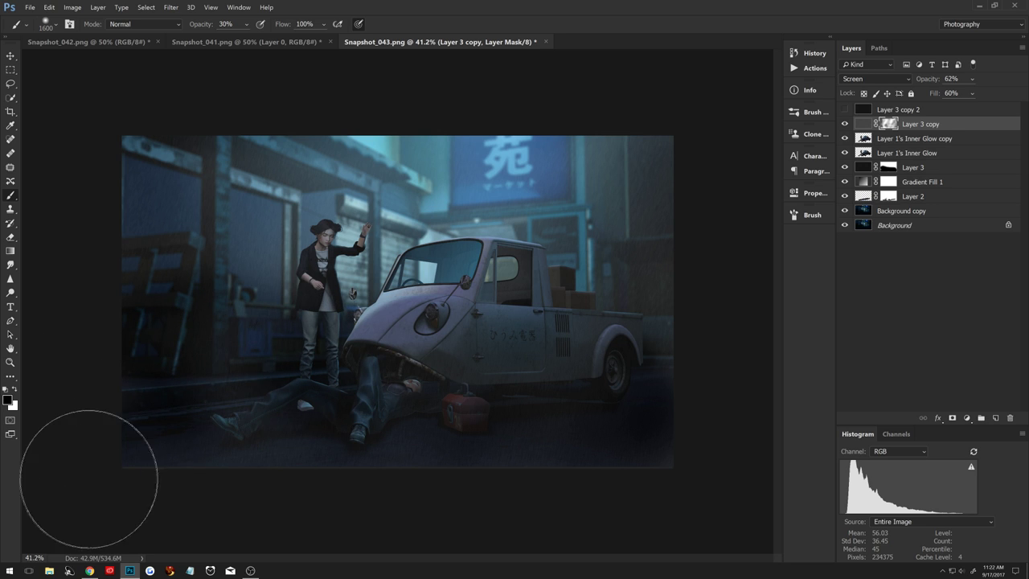
mouse_move(230, 413)
left_mouse_down()
mouse_move(230, 367)
mouse_move(247, 431)
left_mouse_up()
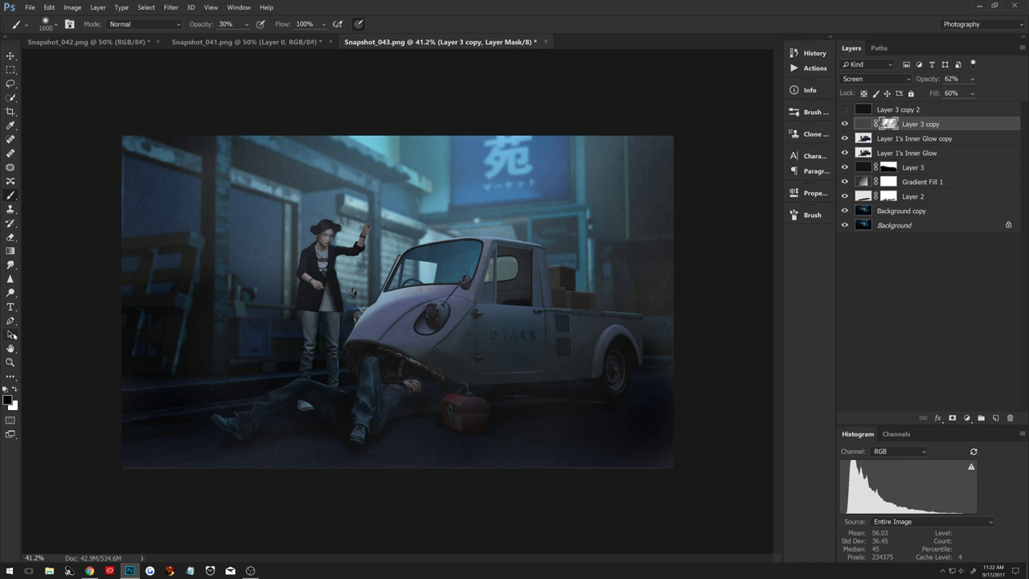
double_click(10, 348)
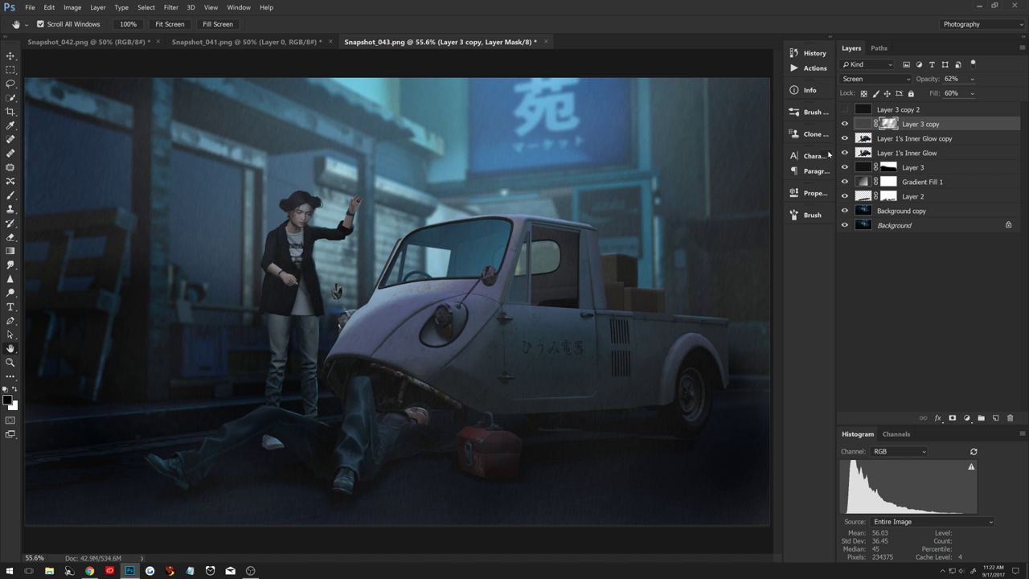
left_click(89, 570)
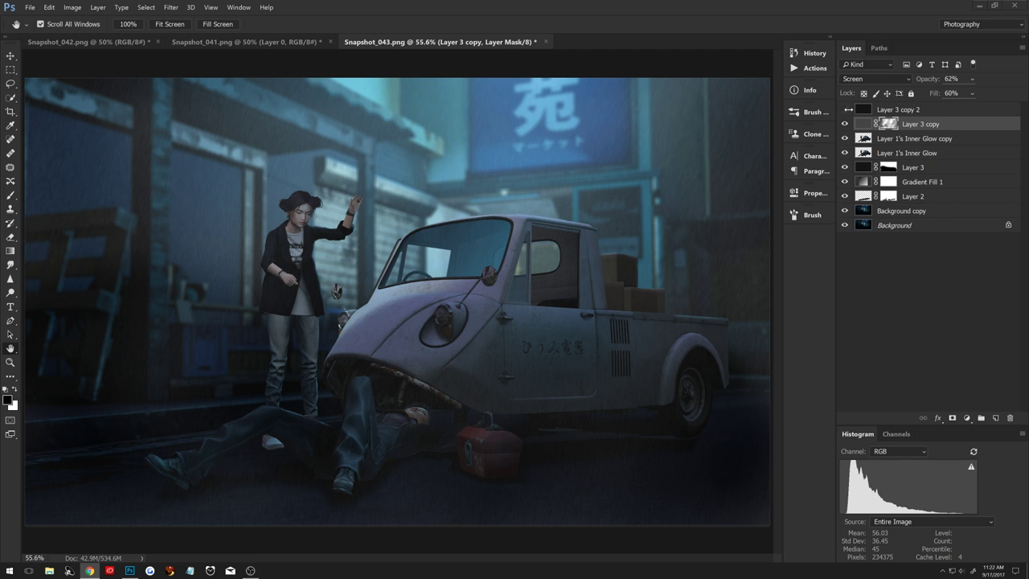
Delete Layer 3 copy 2 and stamp all visible layers into a new merged Layer 4.
left_click(907, 111)
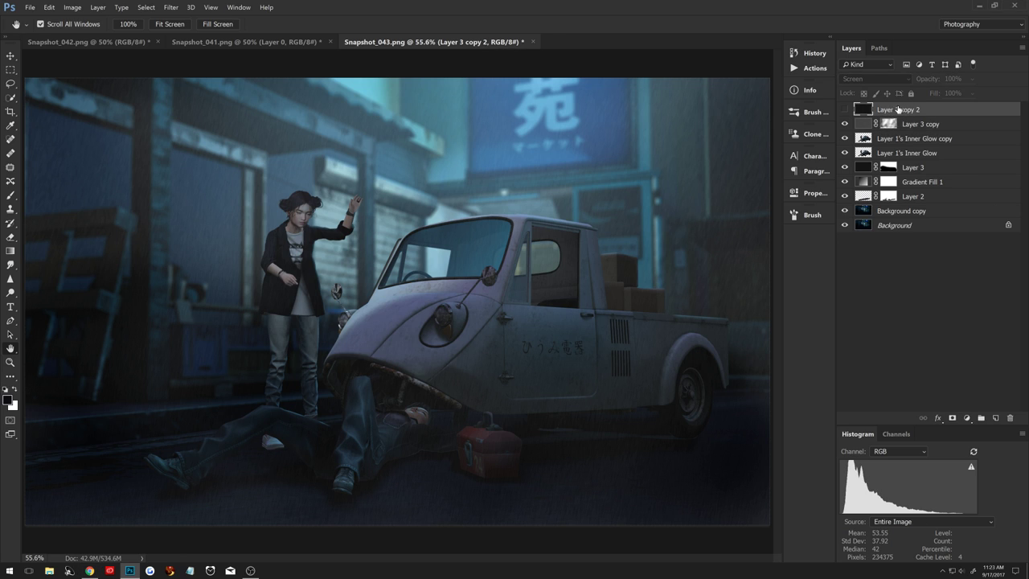
key("Delete")
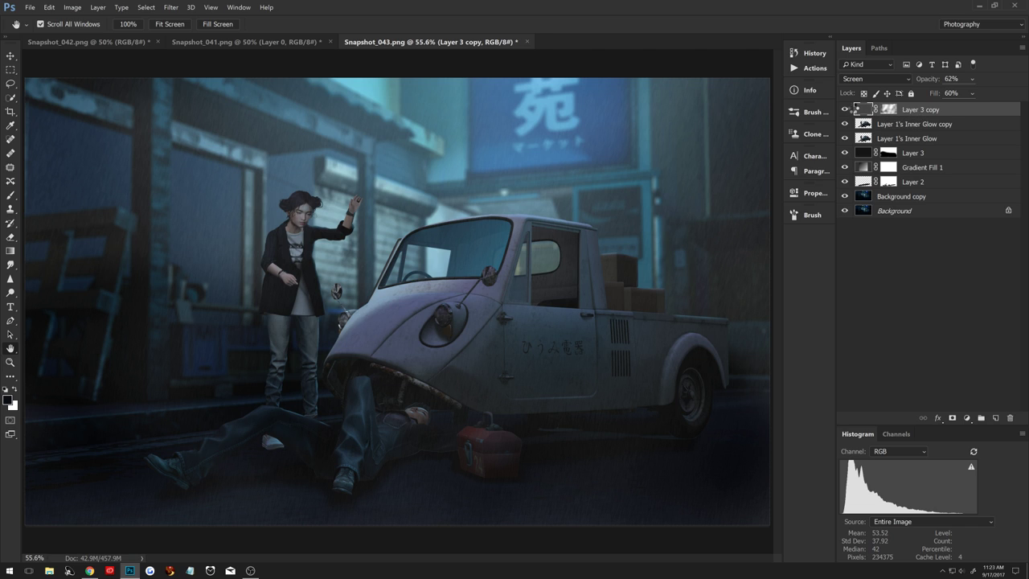
key("ctrl+shift+alt+e")
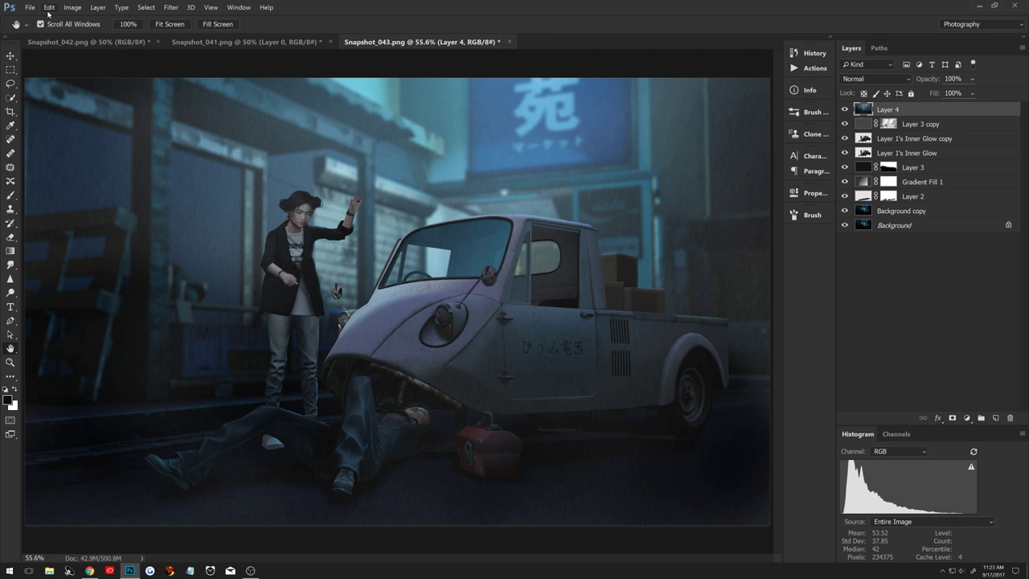
Create a new 4000×2500 document from the SL Landscape preset.
left_click(30, 8)
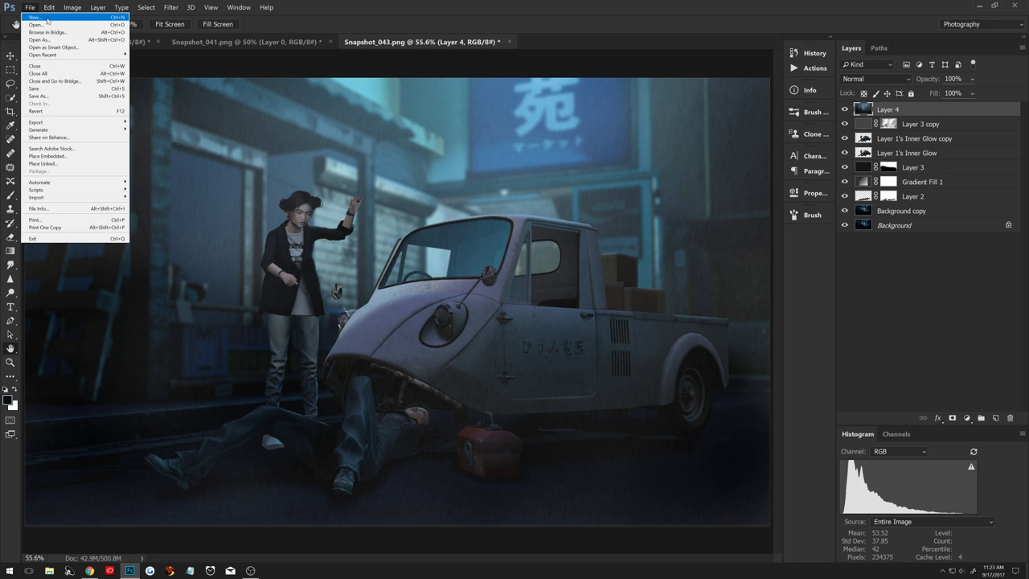
left_click(50, 18)
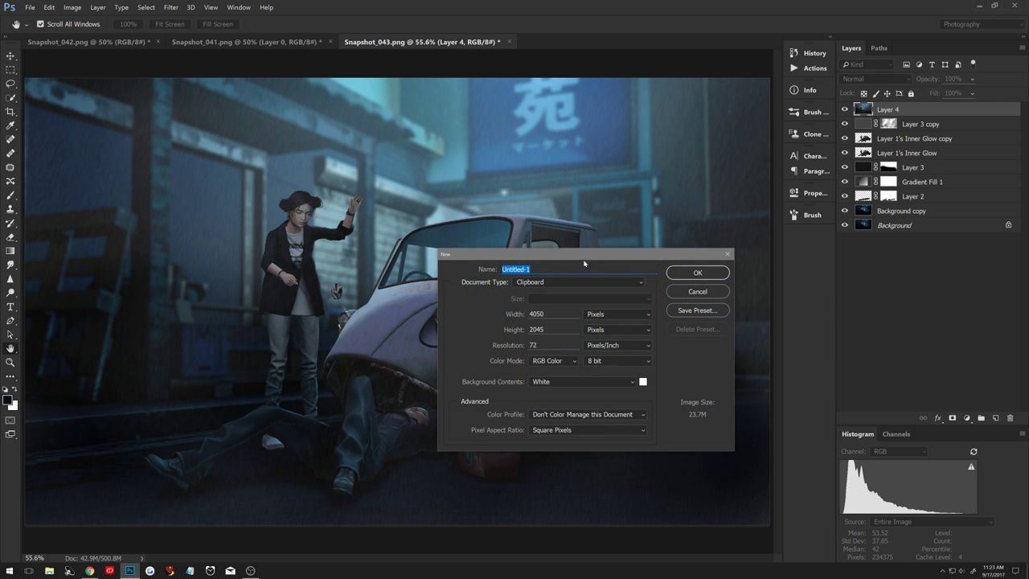
left_click(576, 282)
left_click(574, 323)
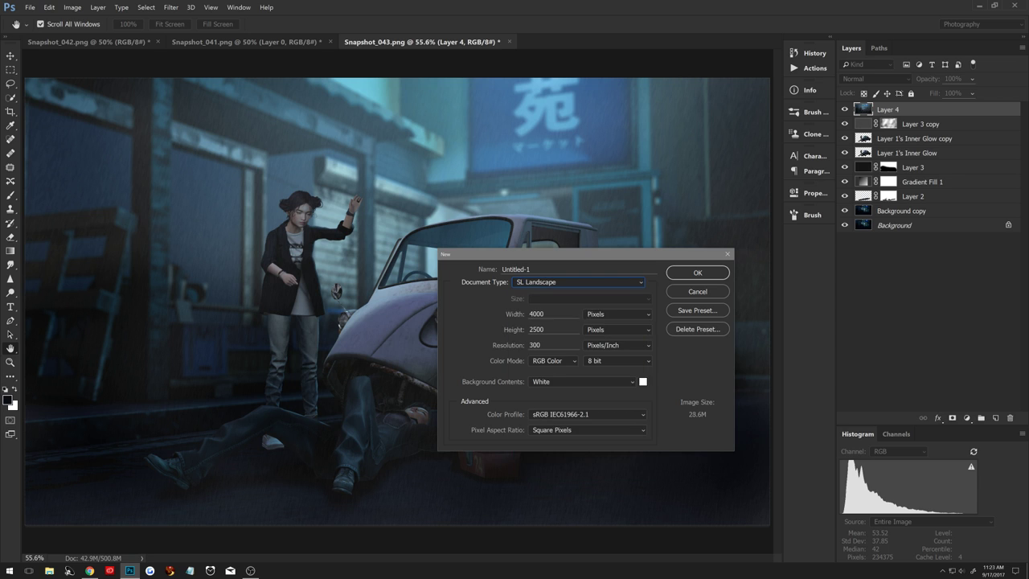
left_click(697, 273)
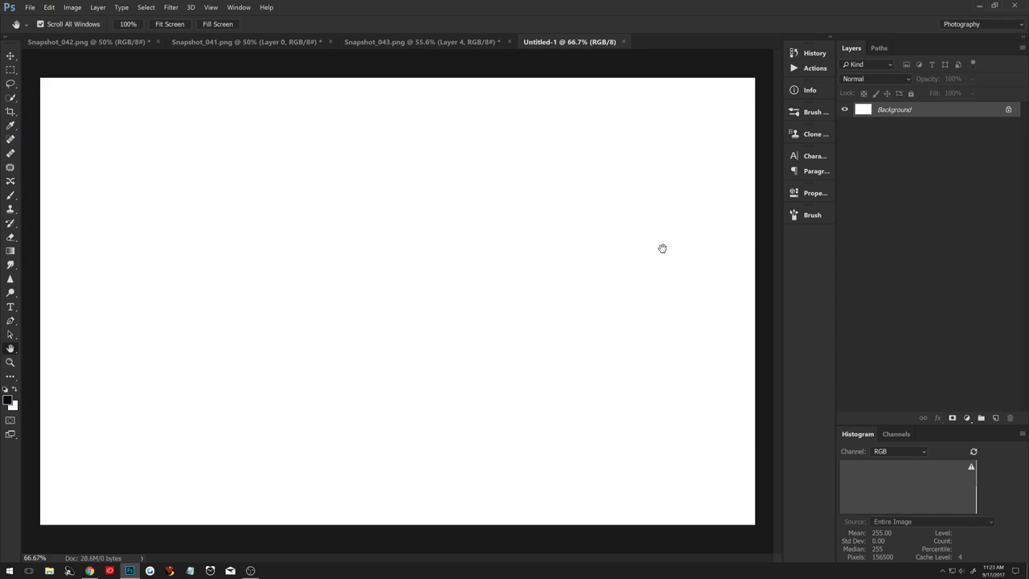
left_click(392, 42)
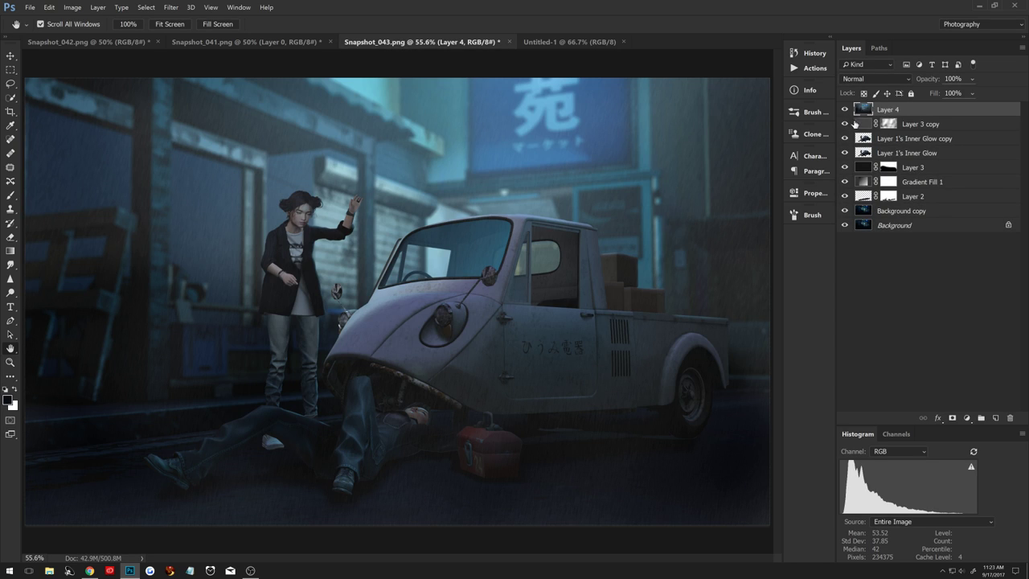
Convert Layer 4 to a smart object and duplicate it into Untitled-1.
right_click(937, 114)
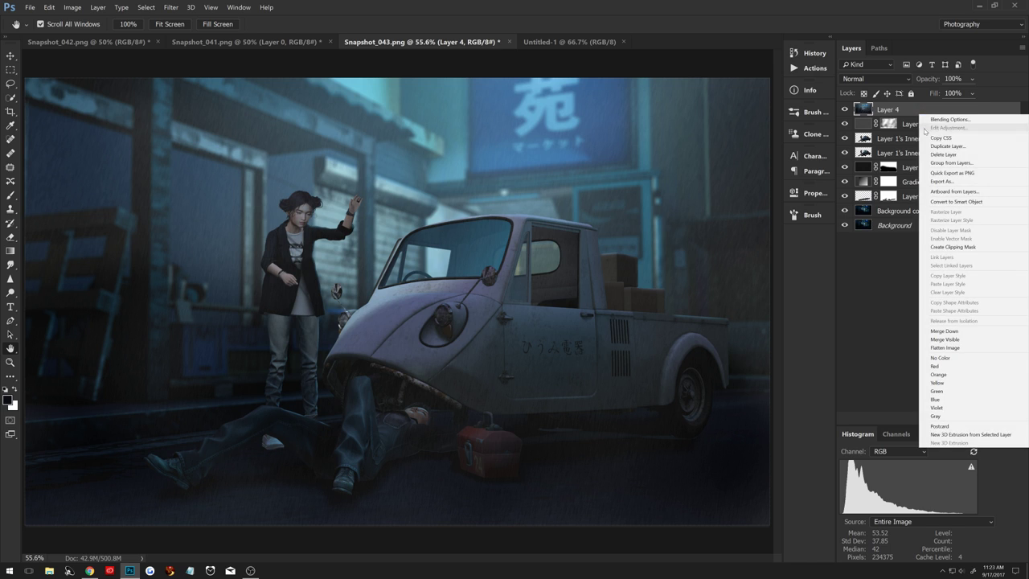
left_click(943, 201)
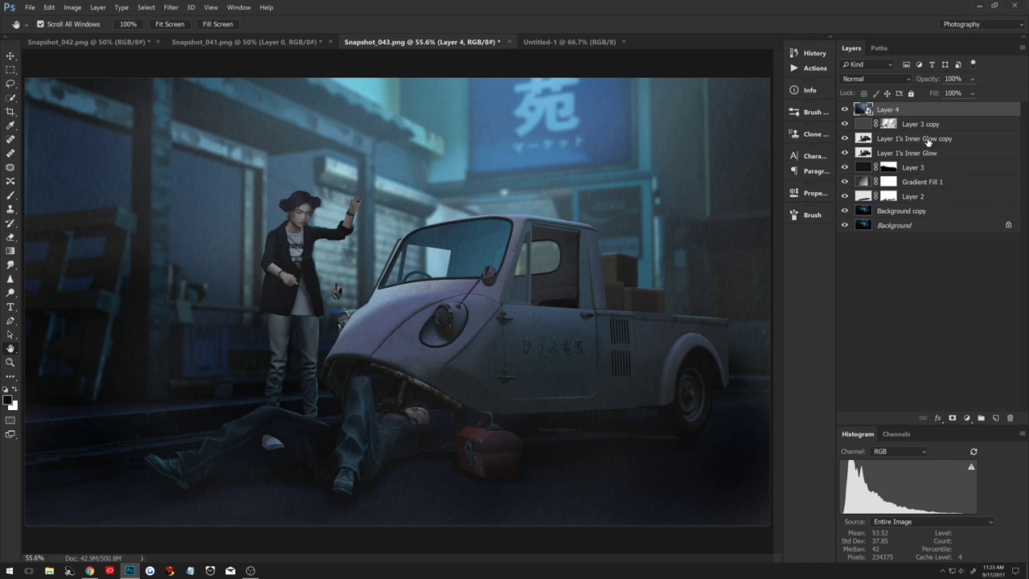
right_click(906, 115)
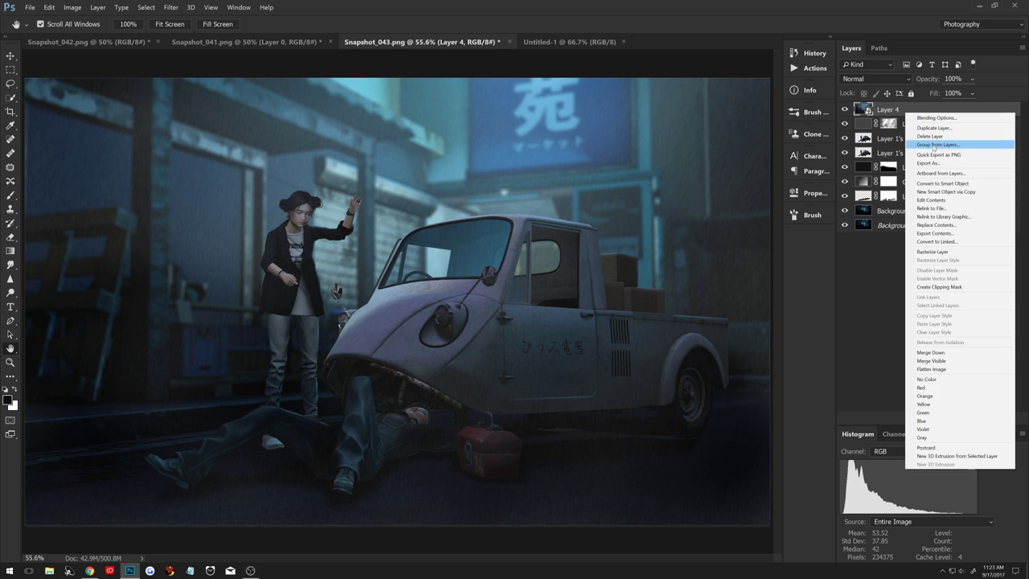
left_click(933, 128)
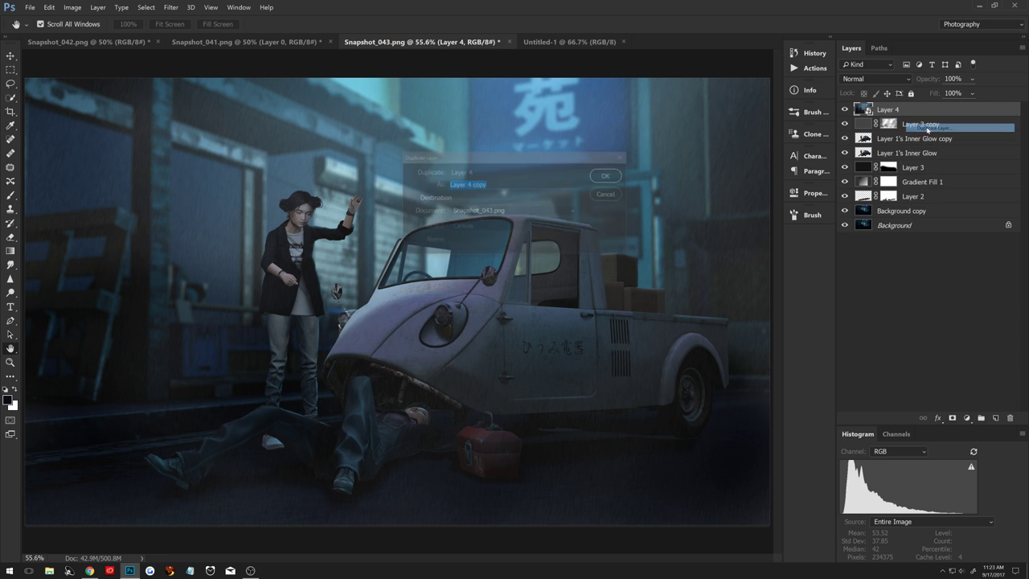
left_click(547, 211)
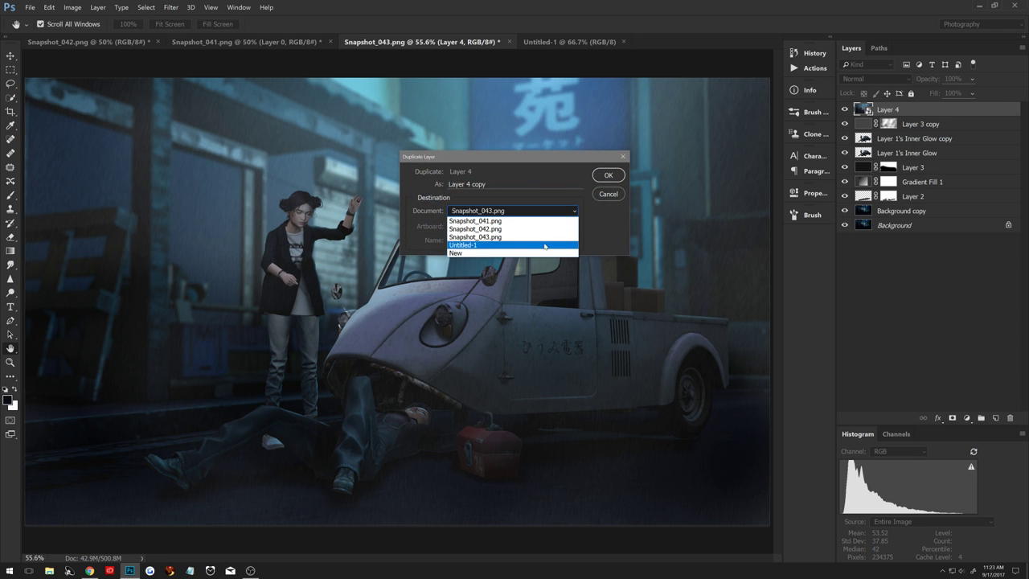
left_click(545, 246)
left_click(609, 175)
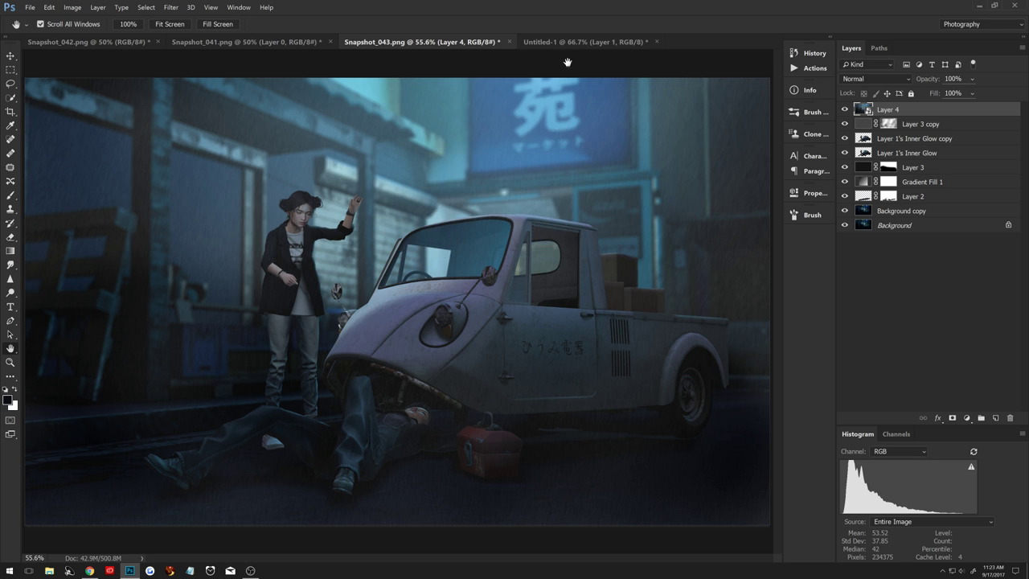
left_click(565, 45)
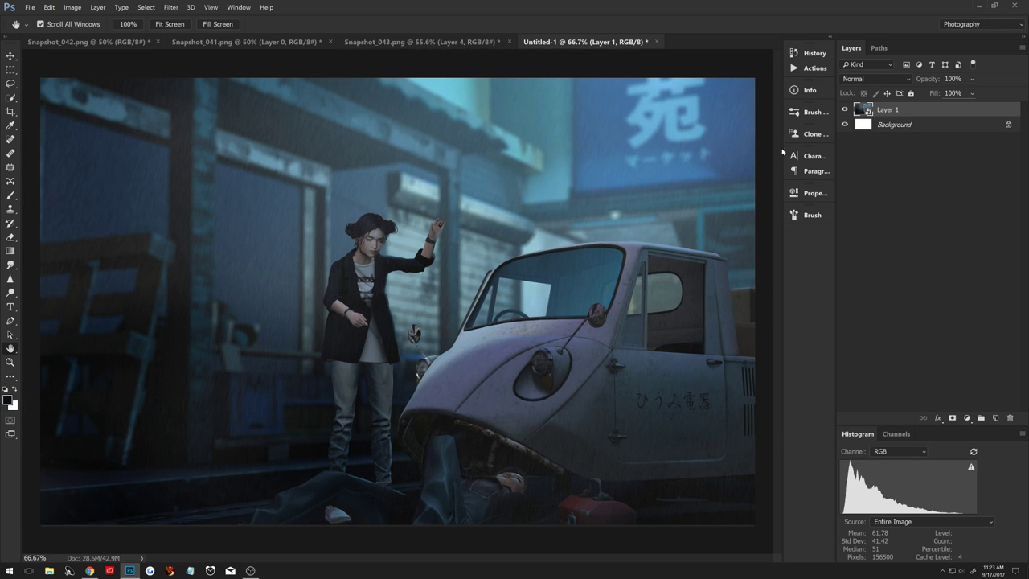
Scale Layer 1's street scene to about 20.5%, position it over the canvas, and nudge it left.
key("ctrl+t")
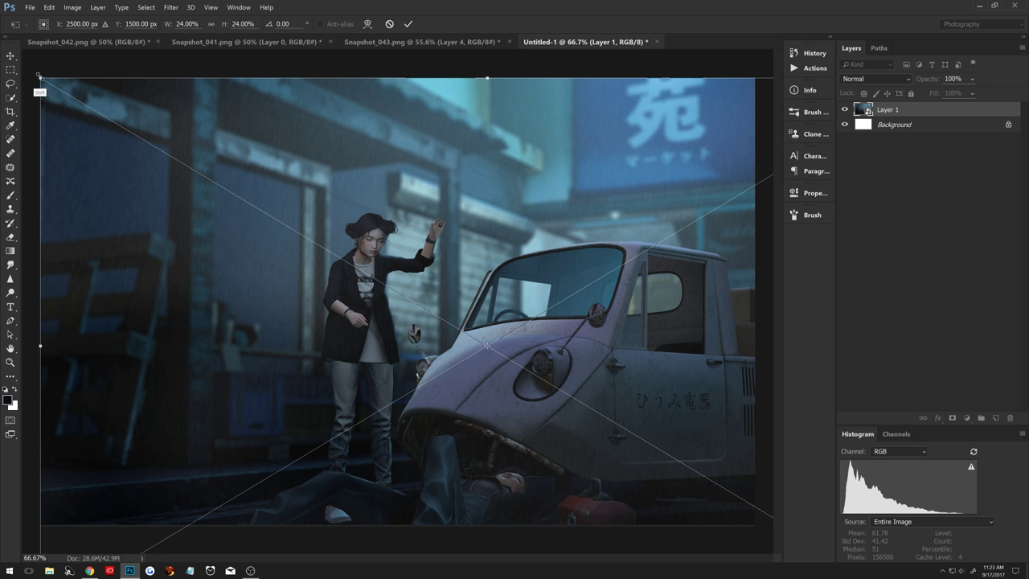
left_click_drag(38, 76, 172, 153)
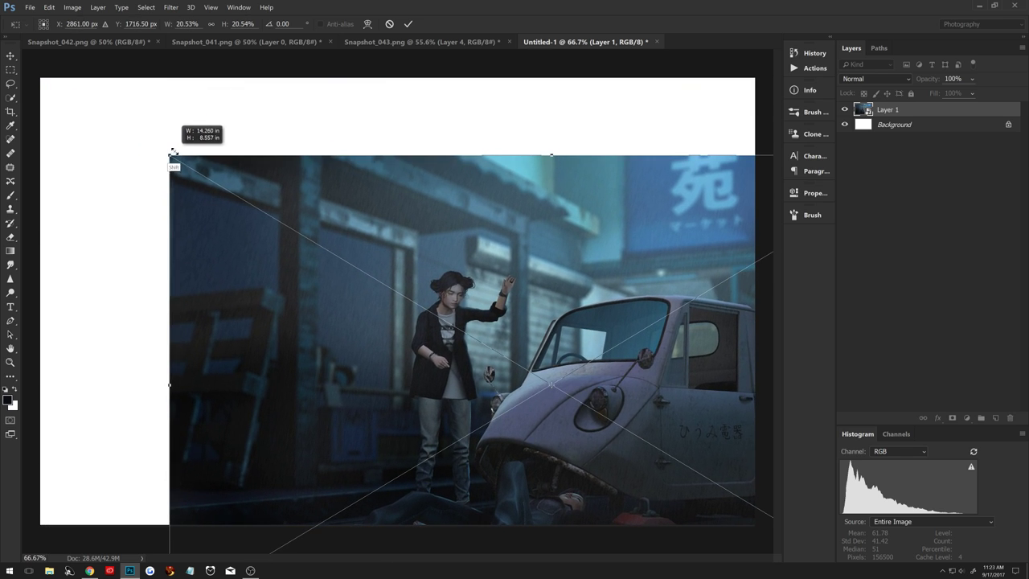
mouse_move(382, 204)
left_mouse_down()
mouse_move(273, 130)
mouse_move(283, 134)
left_mouse_up()
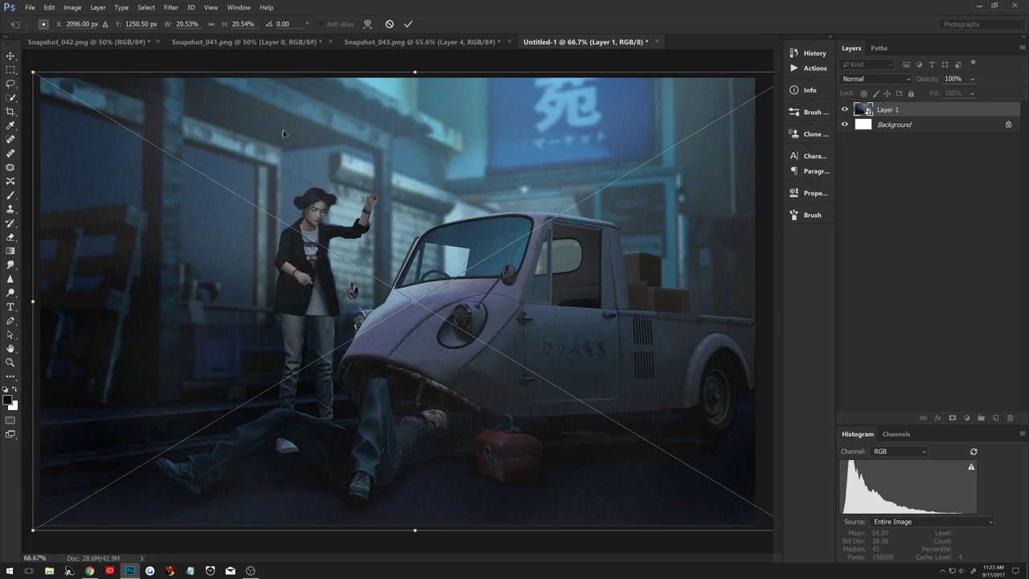
left_click(408, 25)
key("h")
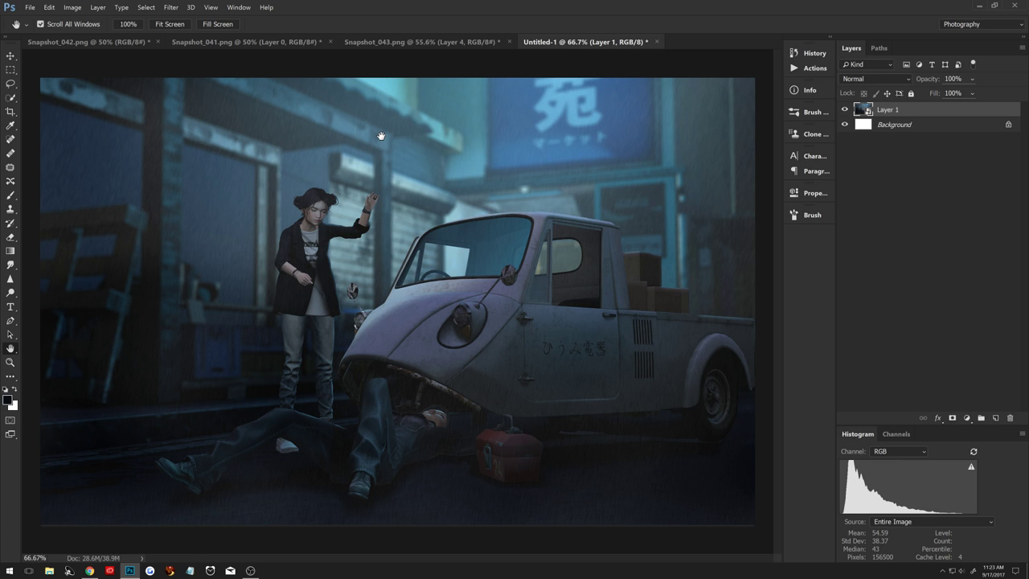
key("v")
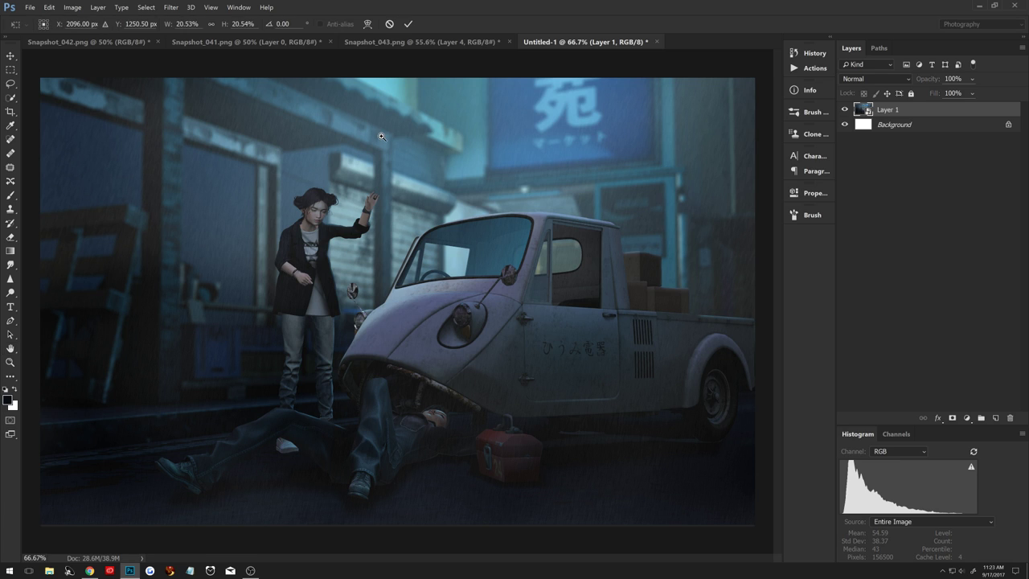
key("ctrl+t")
key("shift+Left")
key("shift+Left")
key("shift+Left")
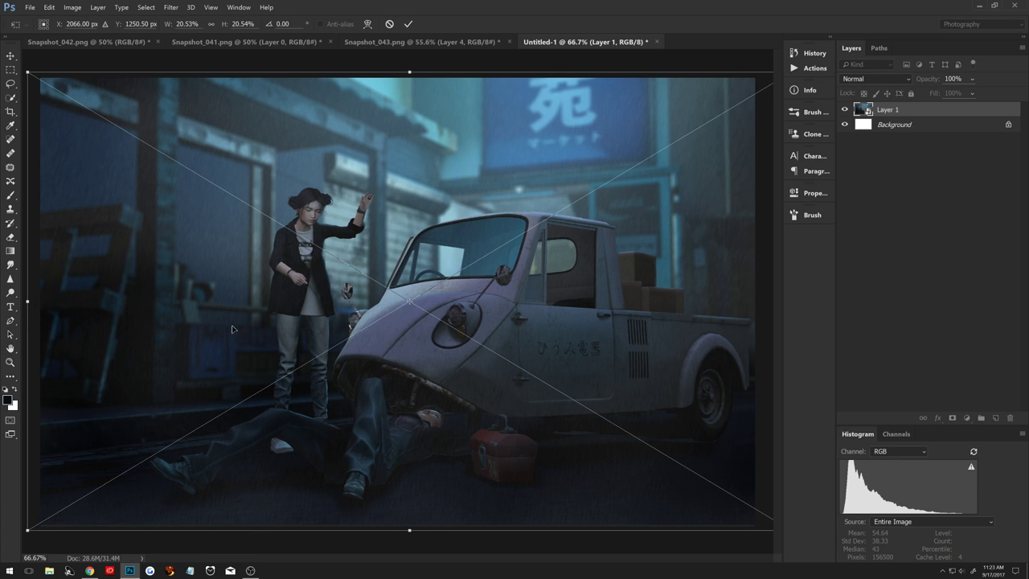
key("h")
left_click(409, 25)
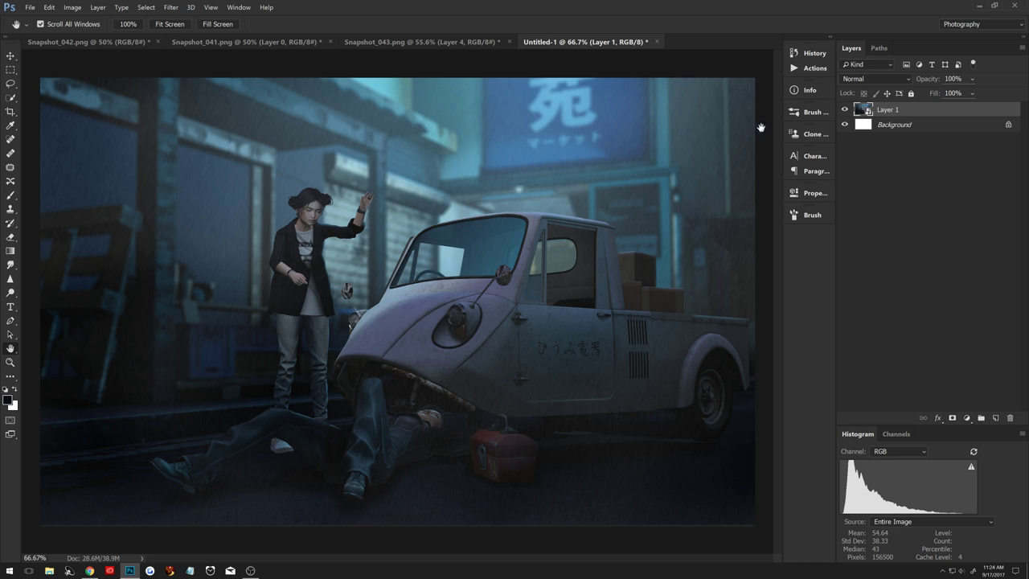
Rasterize Layer 1, add a desaturated Soft Light copy at 22% opacity, then stamp visible layers.
right_click(890, 112)
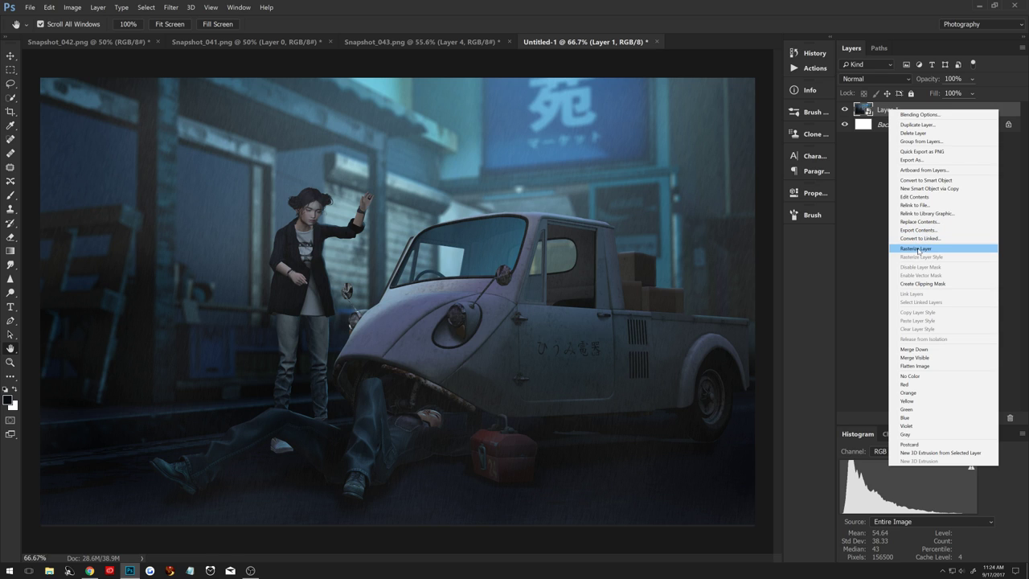
left_click(917, 249)
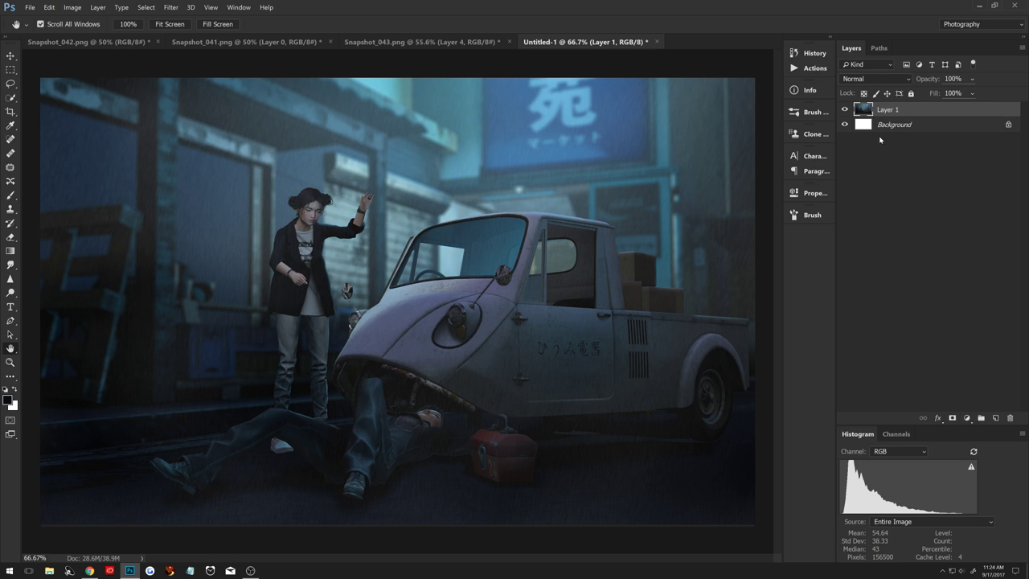
key("ctrl+j")
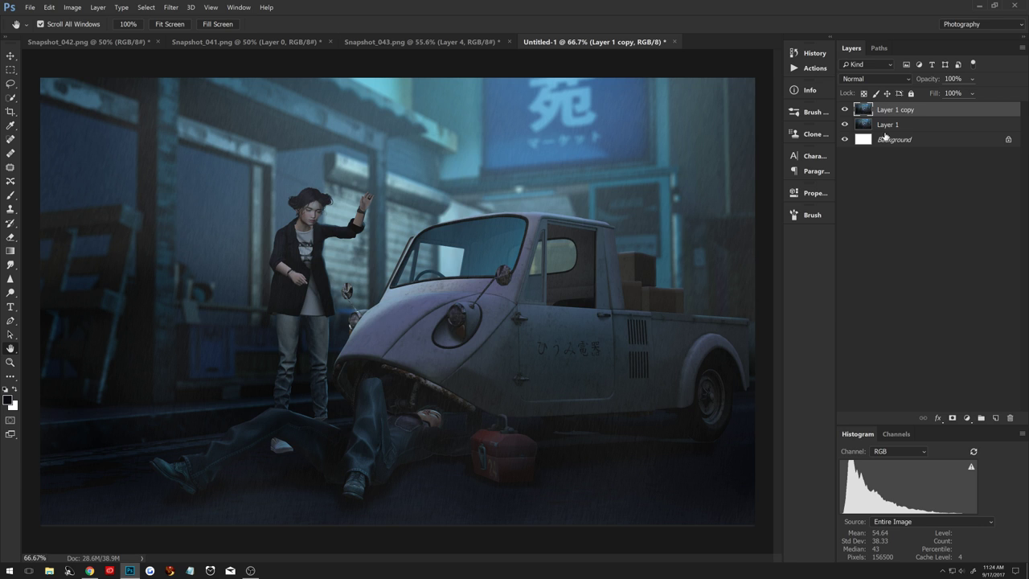
key("ctrl+shift+u")
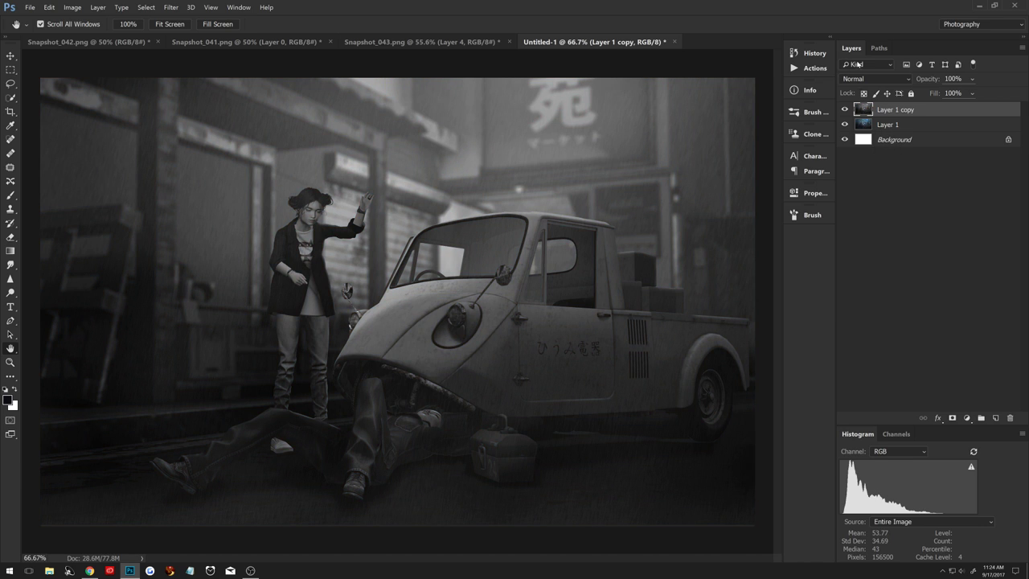
left_click(855, 80)
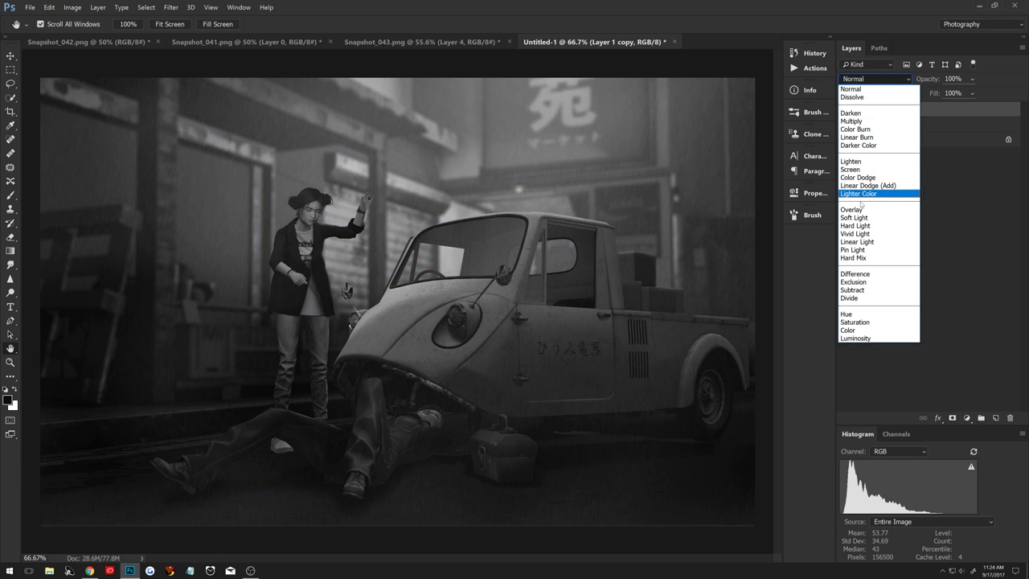
left_click(853, 218)
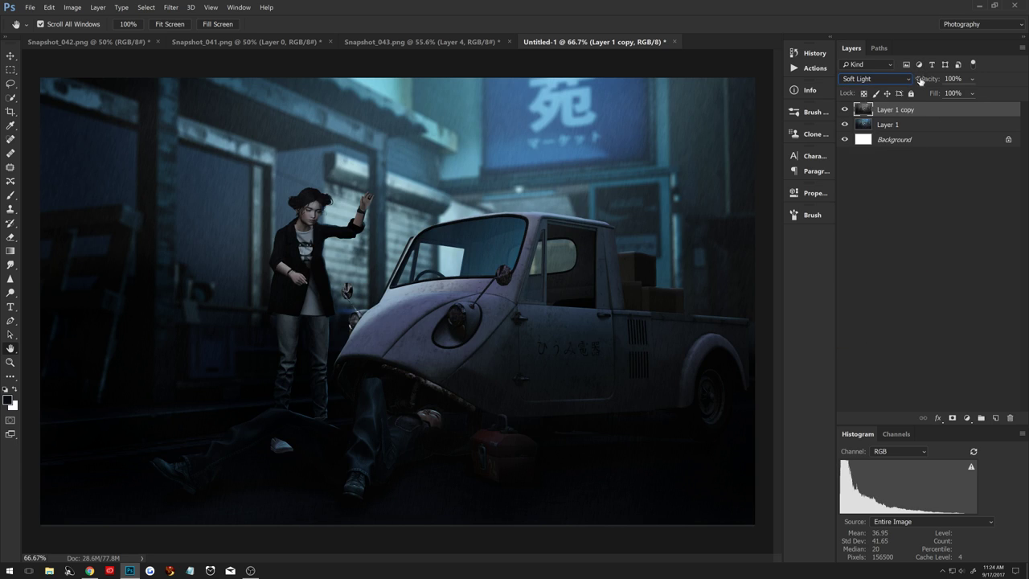
left_click_drag(922, 80, 888, 85)
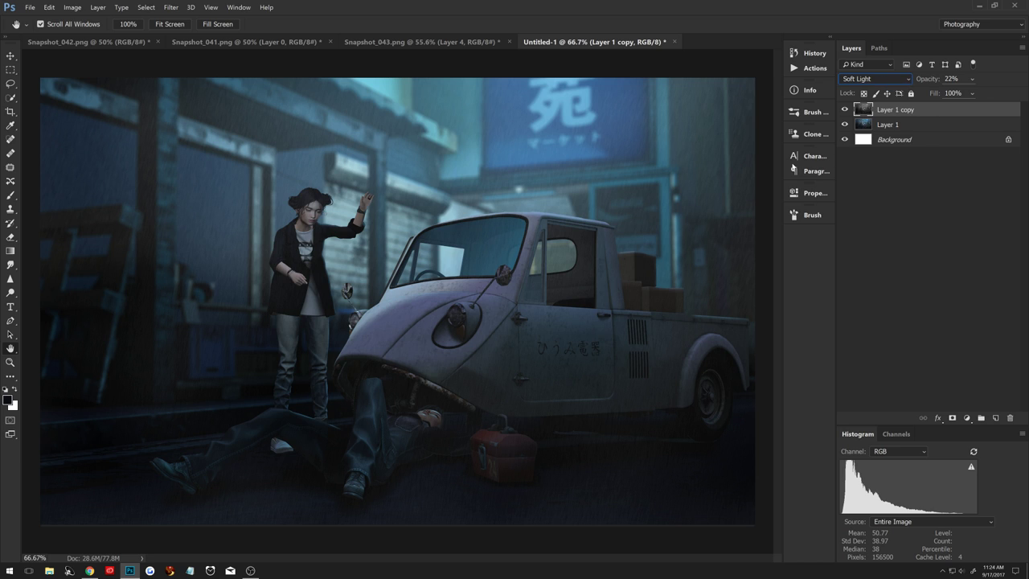
key("ctrl+shift+alt+e")
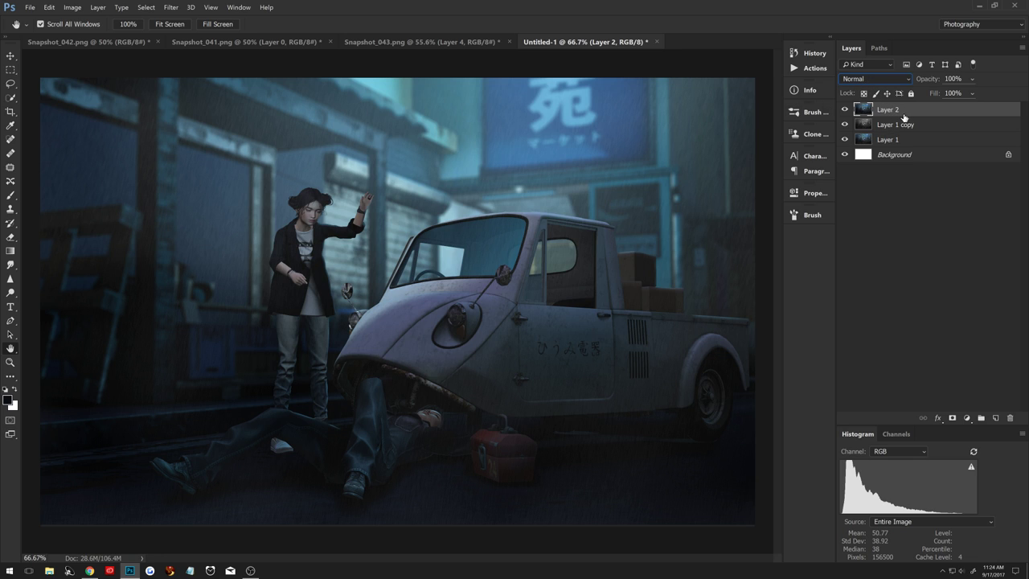
Duplicate Layer 2, desaturate the copy, and set its blend mode to Overlay.
key("ctrl+j")
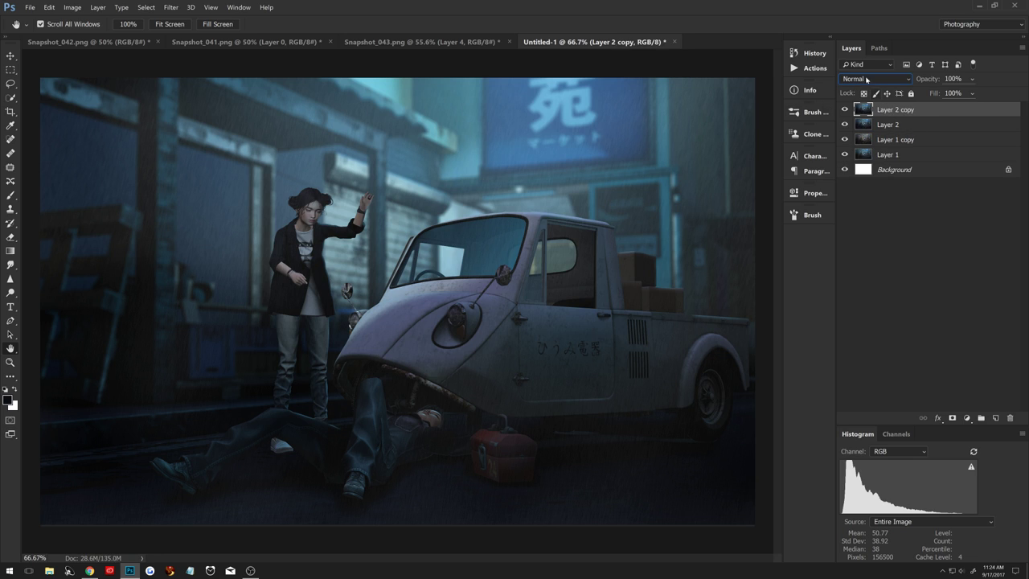
key("shift+ctrl+u")
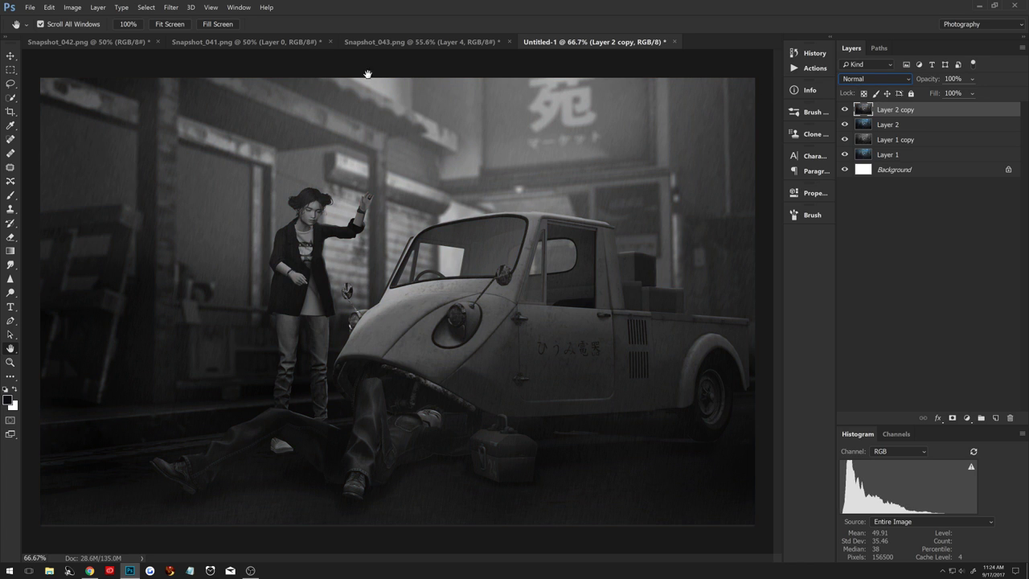
left_click(171, 7)
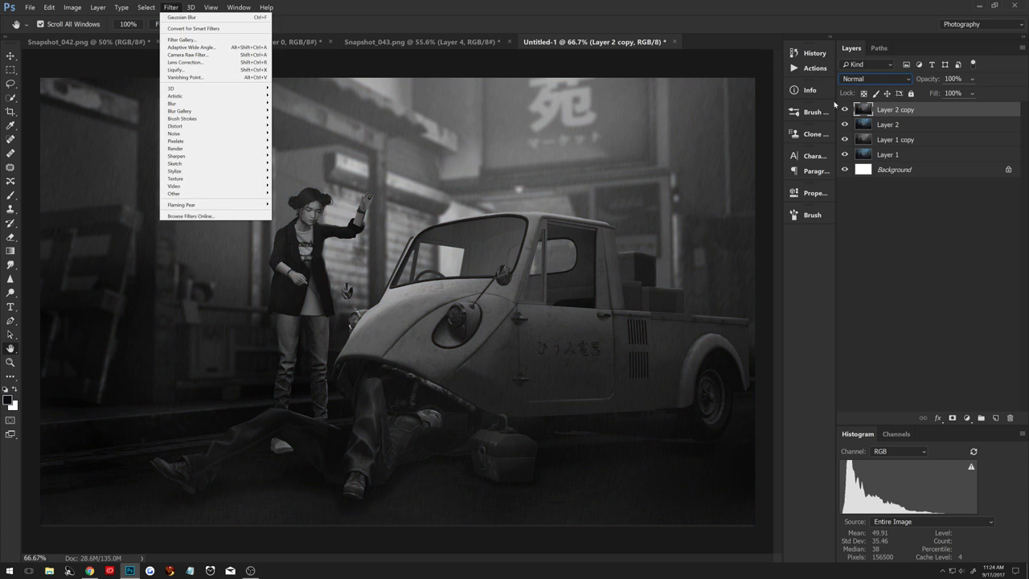
left_click(858, 79)
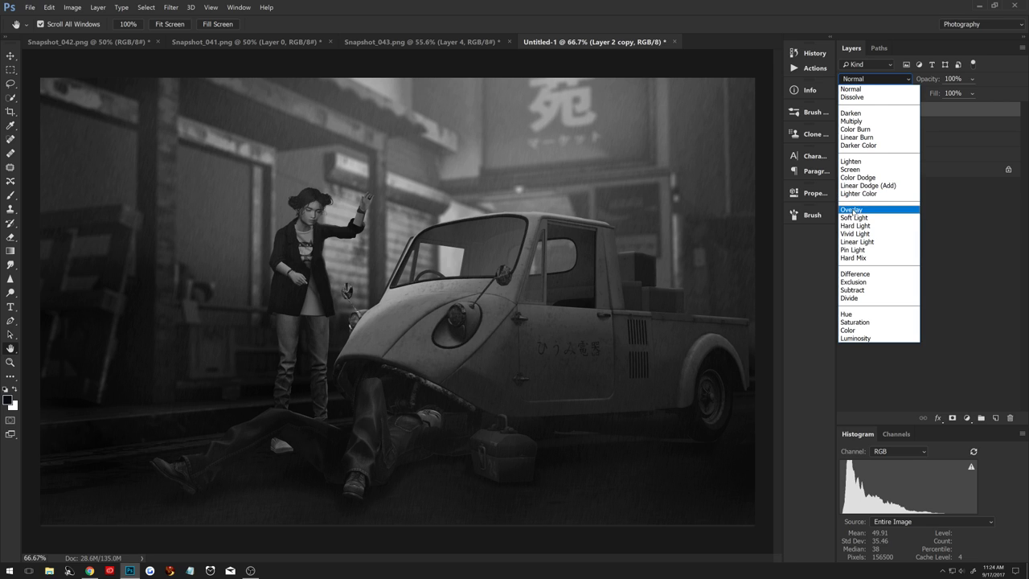
left_click(850, 210)
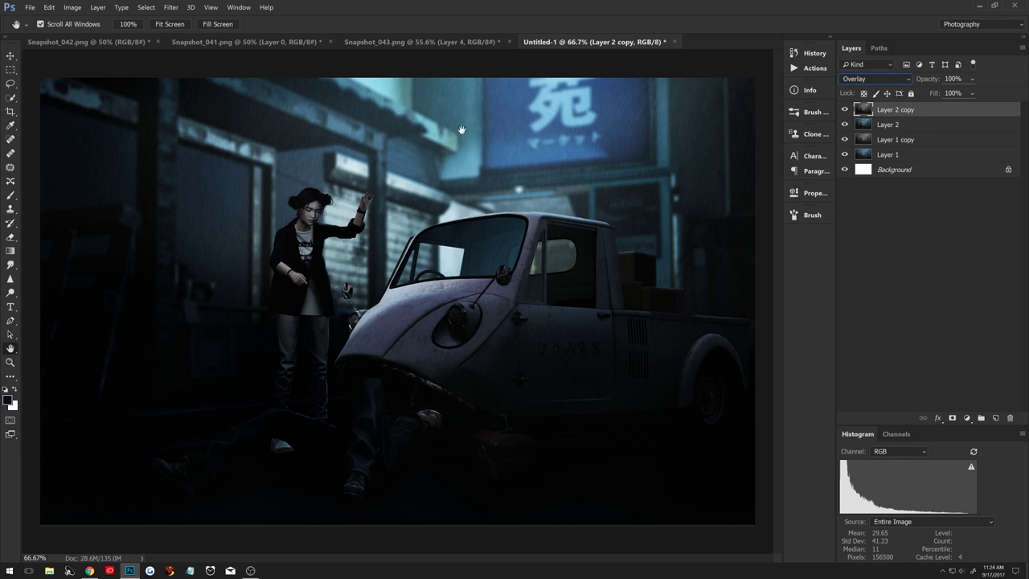
Apply a High Pass filter with a 30.4-pixel radius to the Overlay copy.
left_click(170, 7)
mouse_move(193, 194)
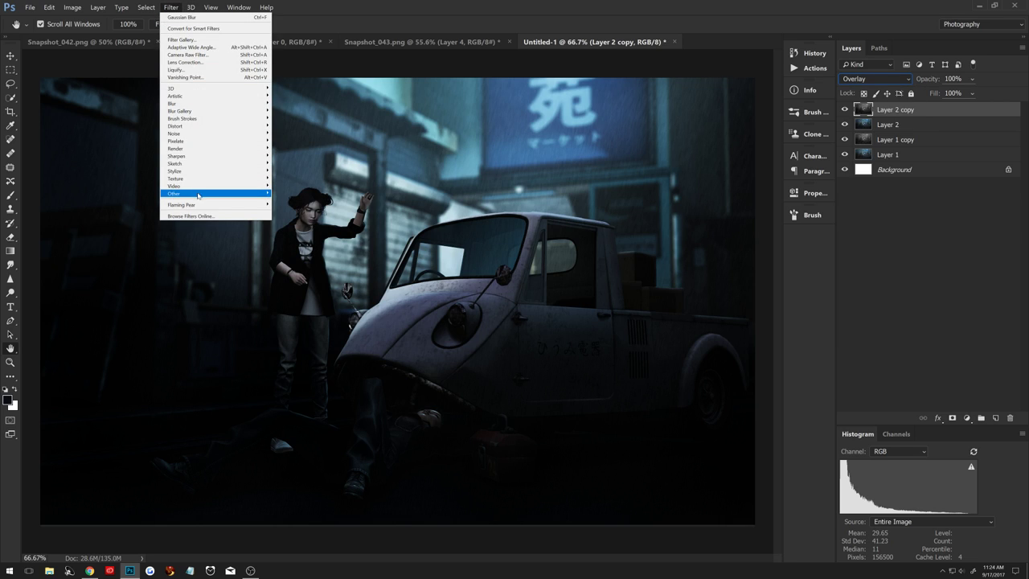
left_click(139, 201)
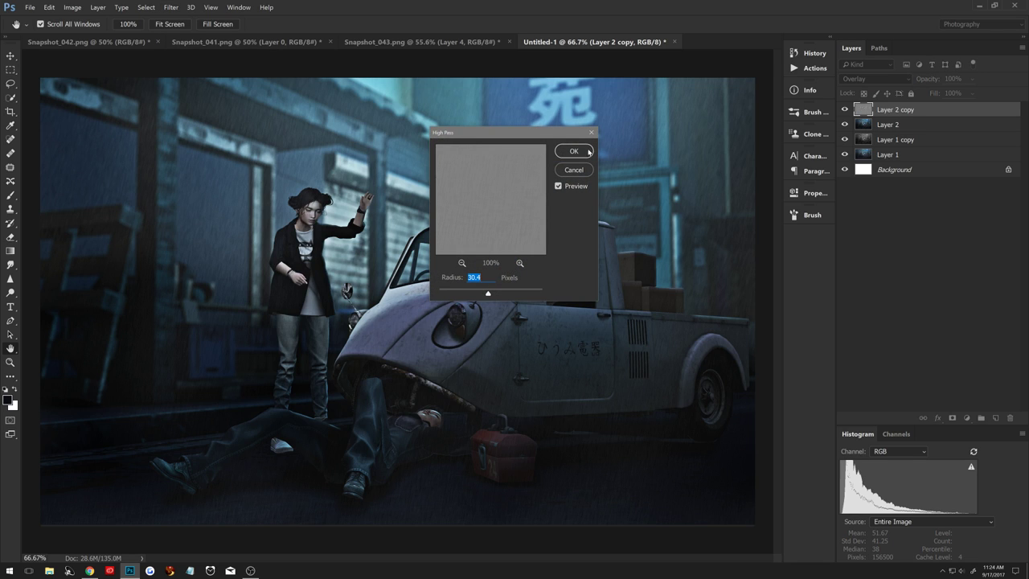
left_click_drag(536, 139, 663, 78)
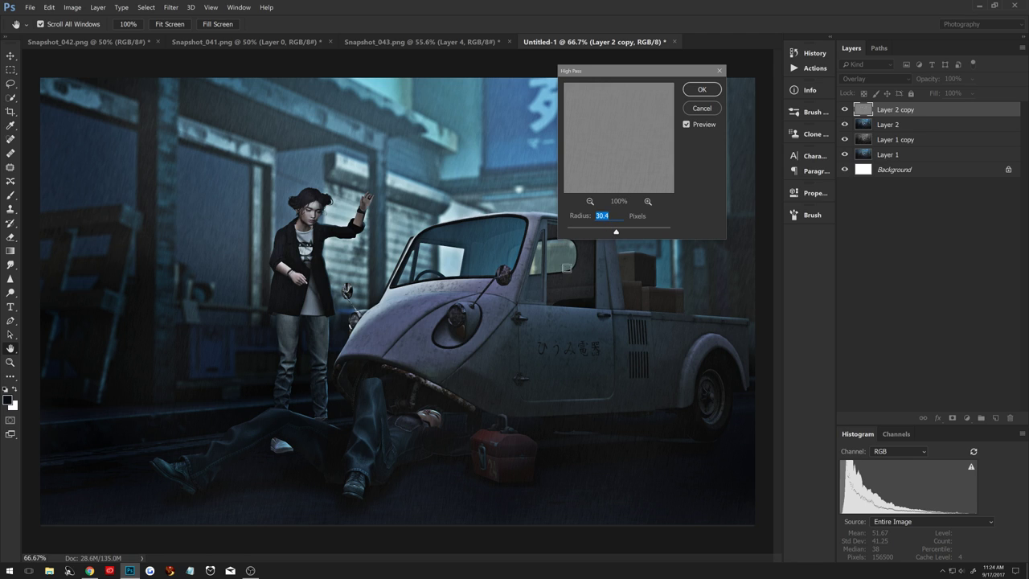
left_click(702, 89)
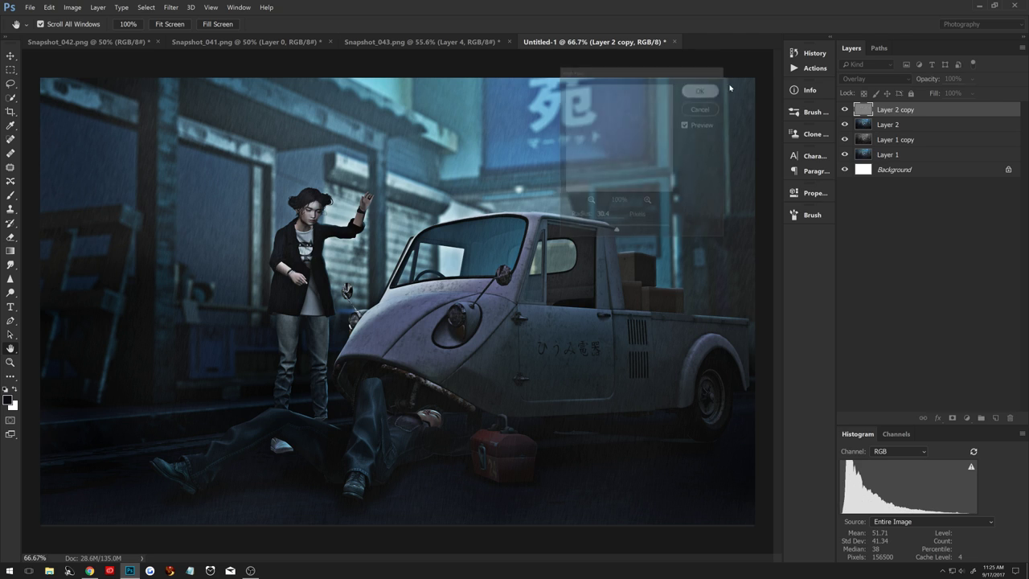
Add an inverted layer mask and set up a 90 px white brush at 100% opacity.
left_click(954, 417)
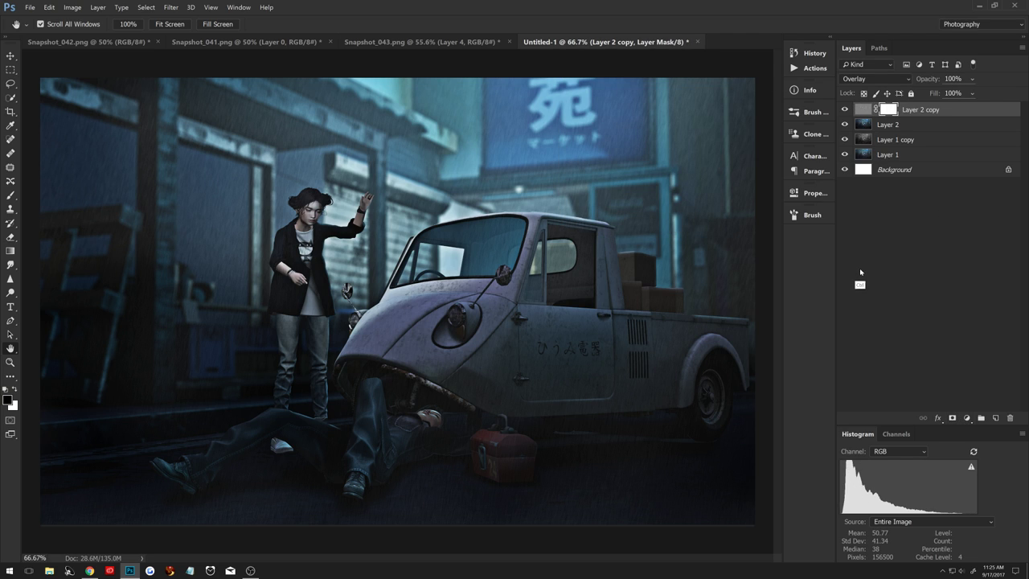
key("ctrl+i")
key("b")
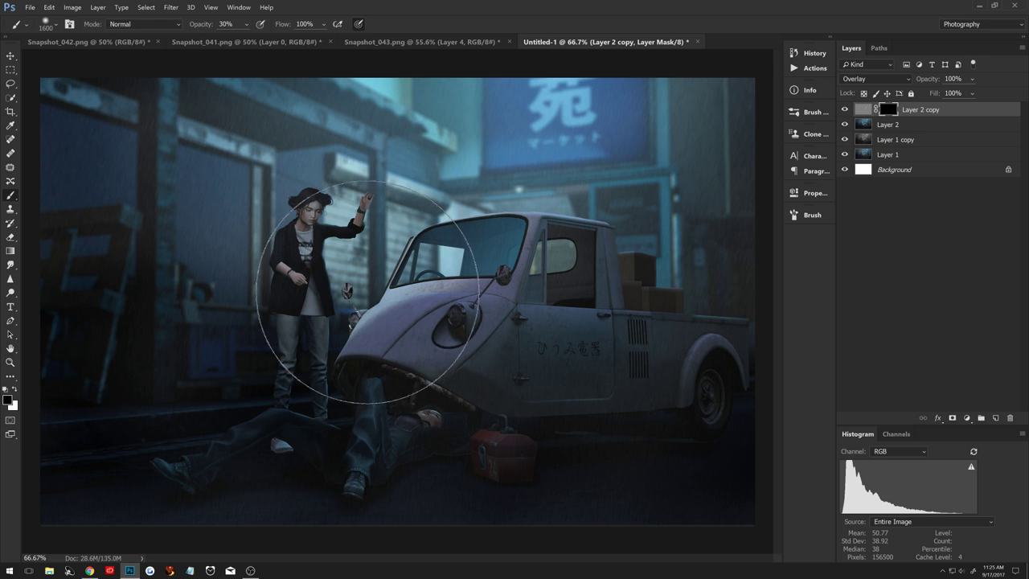
key("bracketleft")
key("bracketleft")
key("bracketleft")
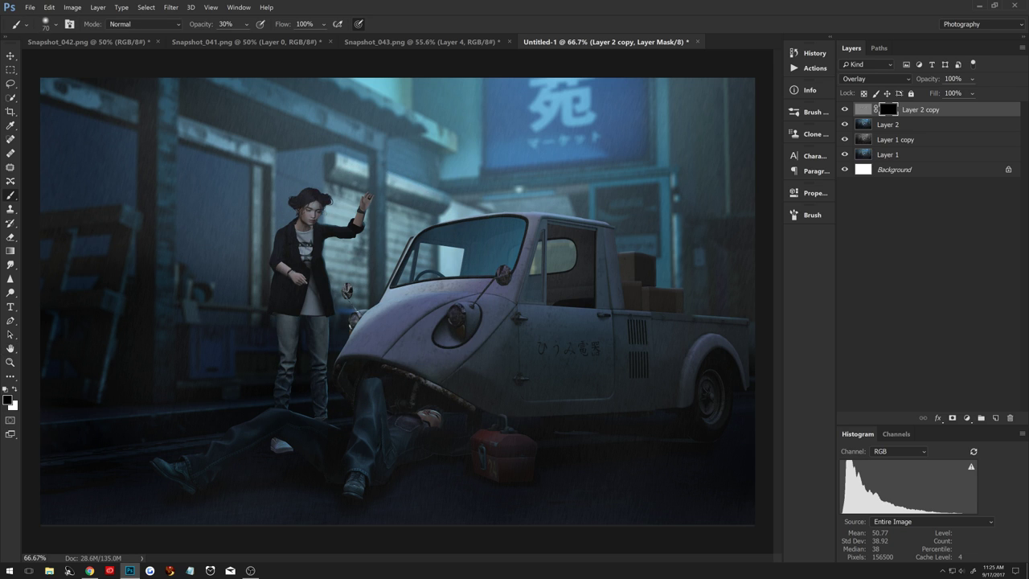
key("x")
key("0")
Paint the sharpening back onto the truck's hood edge, front-left edge and headlight.
left_click(427, 287)
mouse_move(418, 290)
left_mouse_down()
mouse_move(387, 291)
mouse_move(474, 281)
mouse_move(413, 284)
mouse_move(362, 320)
mouse_move(341, 359)
left_mouse_up()
left_click(355, 332)
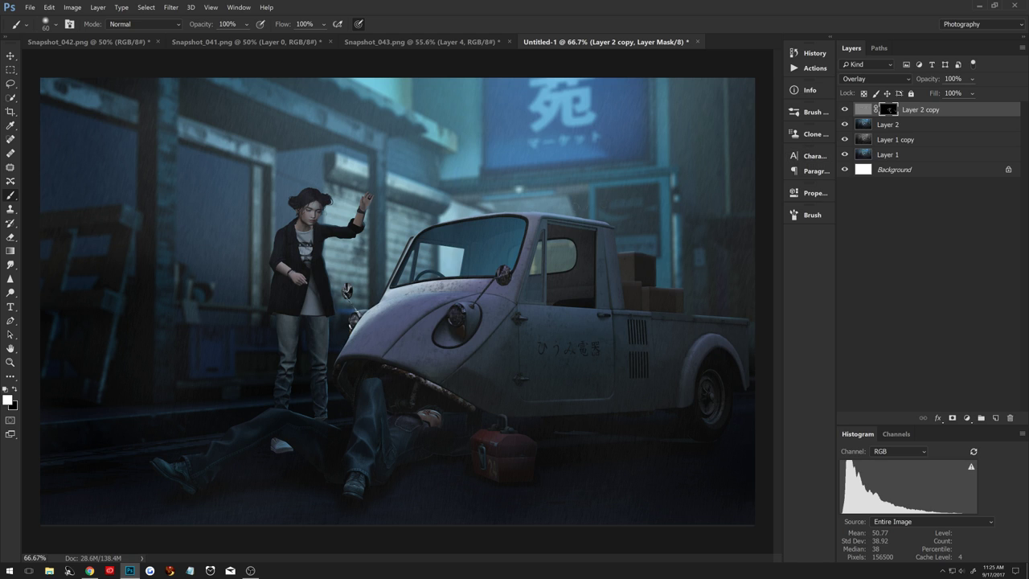
key("x")
key("bracketright")
key("bracketright")
key("bracketright")
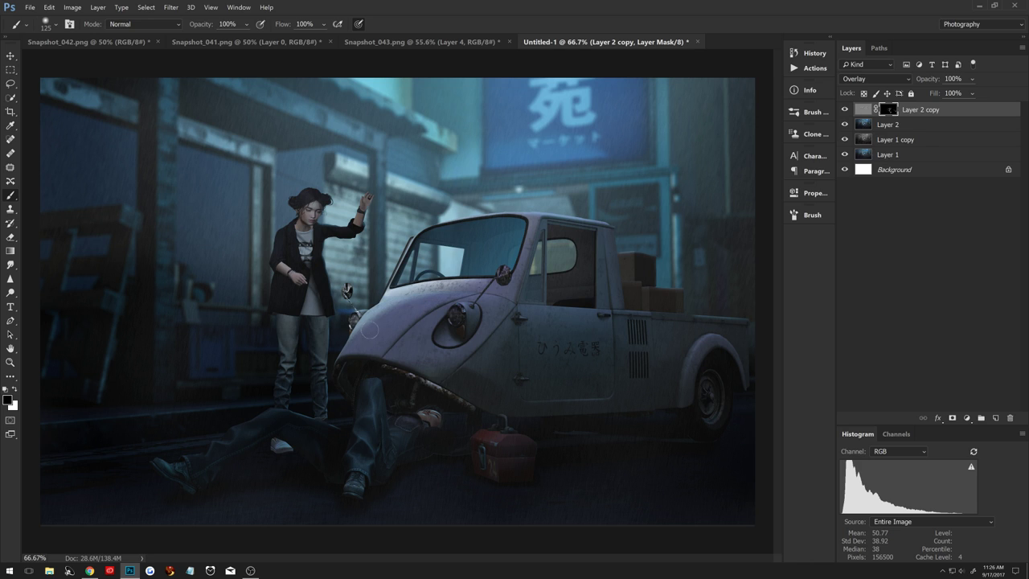
key("x")
left_click_drag(458, 311, 444, 325)
key("bracketleft")
key("bracketleft")
Paint sharpening onto the lying man and across the truck, compare, then stamp into Layer 3.
left_click_drag(156, 468, 208, 458)
left_click_drag(574, 297, 634, 262)
left_click(845, 110)
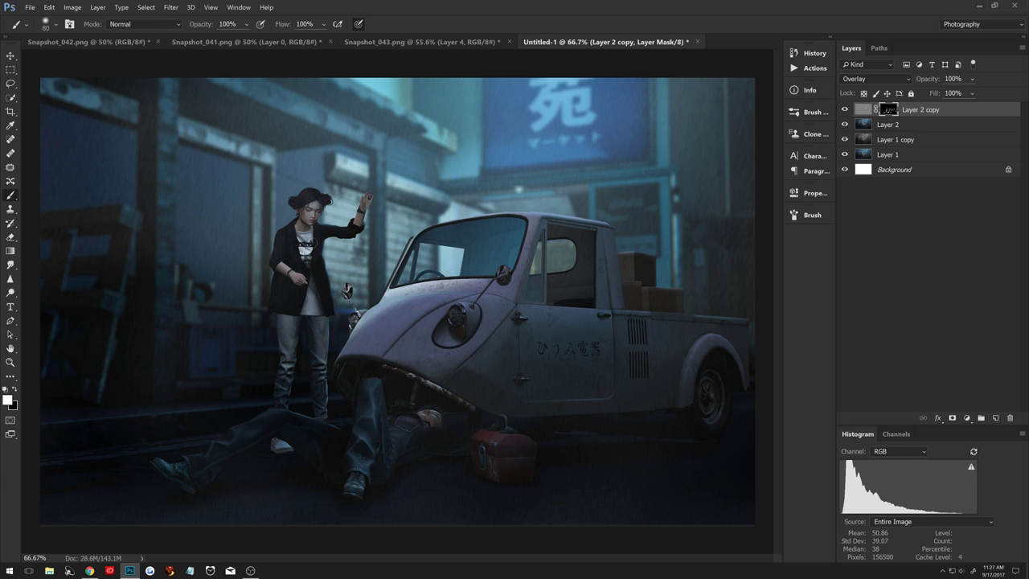
key("x")
key("5")
key("0")
key("x")
left_click(845, 110)
left_click(844, 110)
key("ctrl+shift+alt+e")
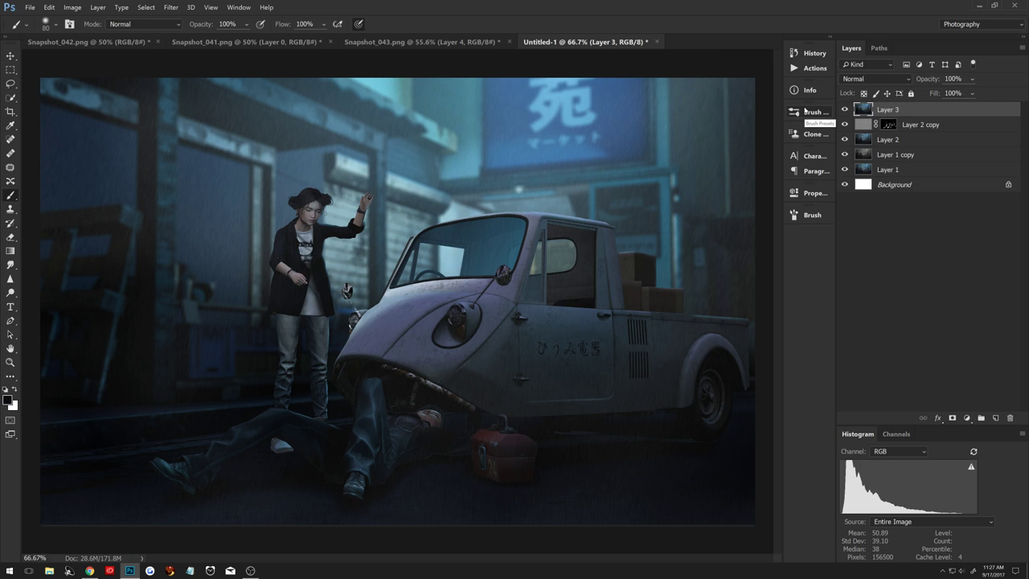
Duplicate Layer 3 and add a Gradient Fill layer angled at 39.29°.
key("ctrl+j")
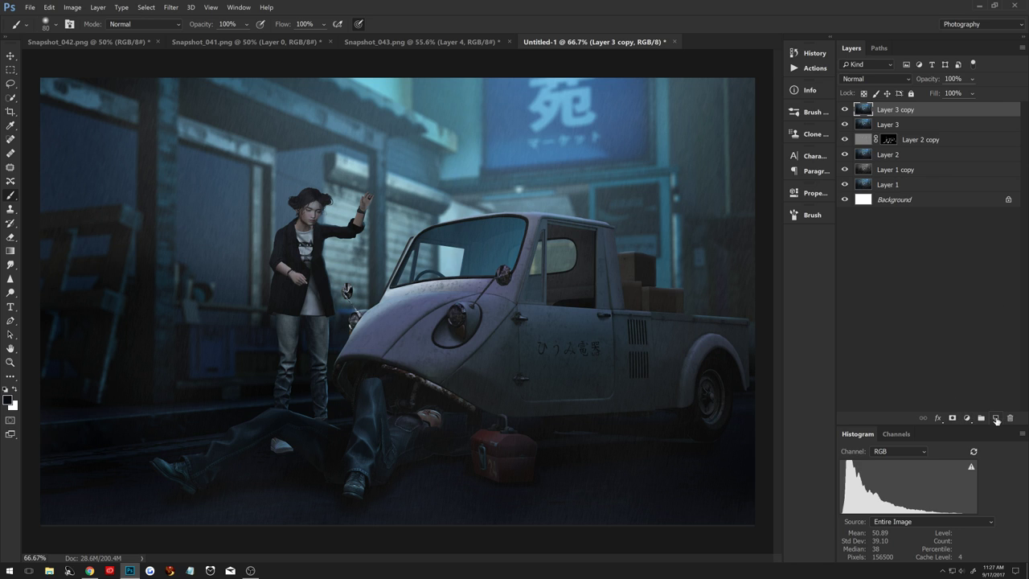
left_click(996, 418)
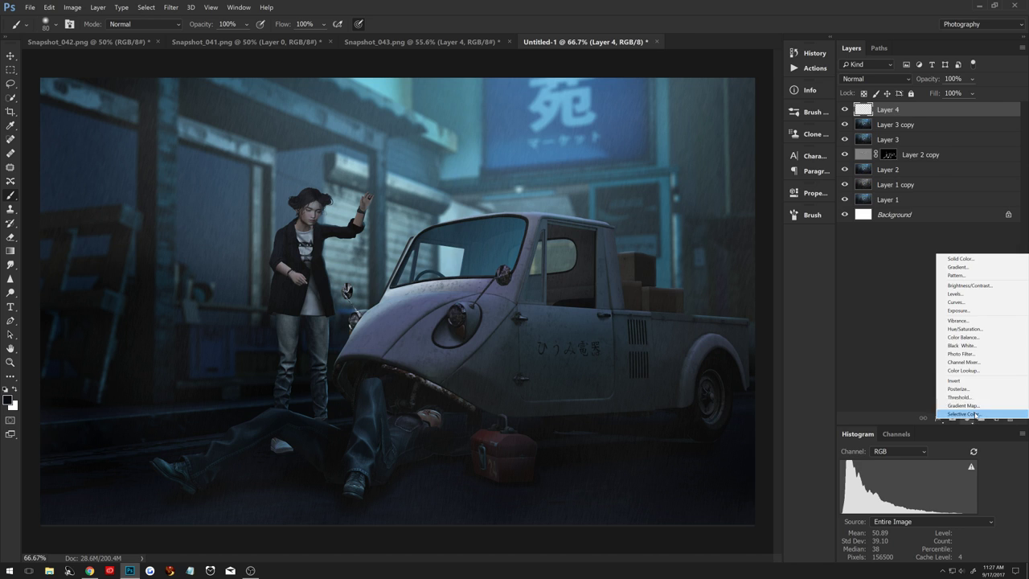
left_click(957, 267)
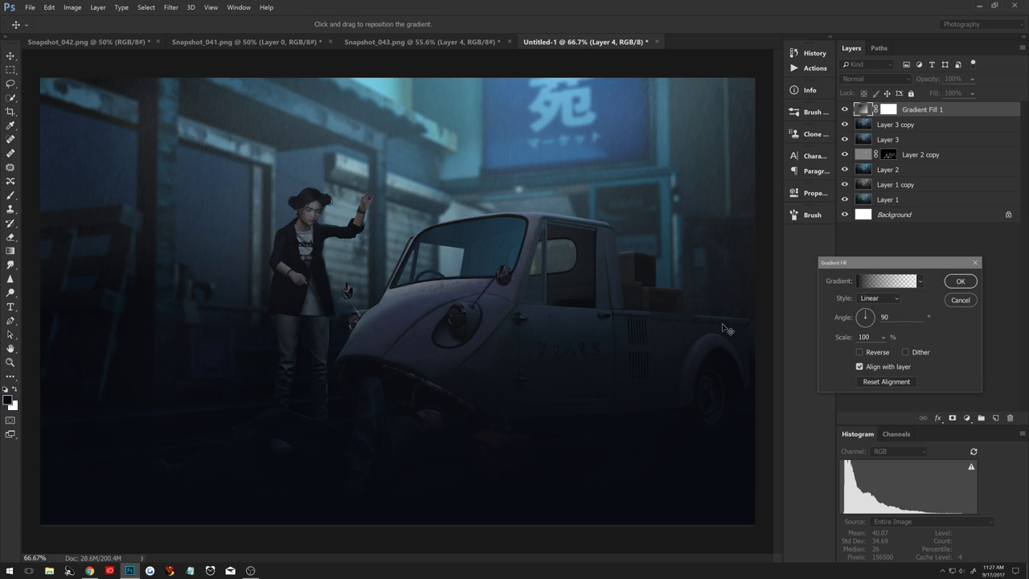
mouse_move(873, 319)
left_mouse_down()
mouse_move(861, 328)
mouse_move(874, 309)
left_mouse_up()
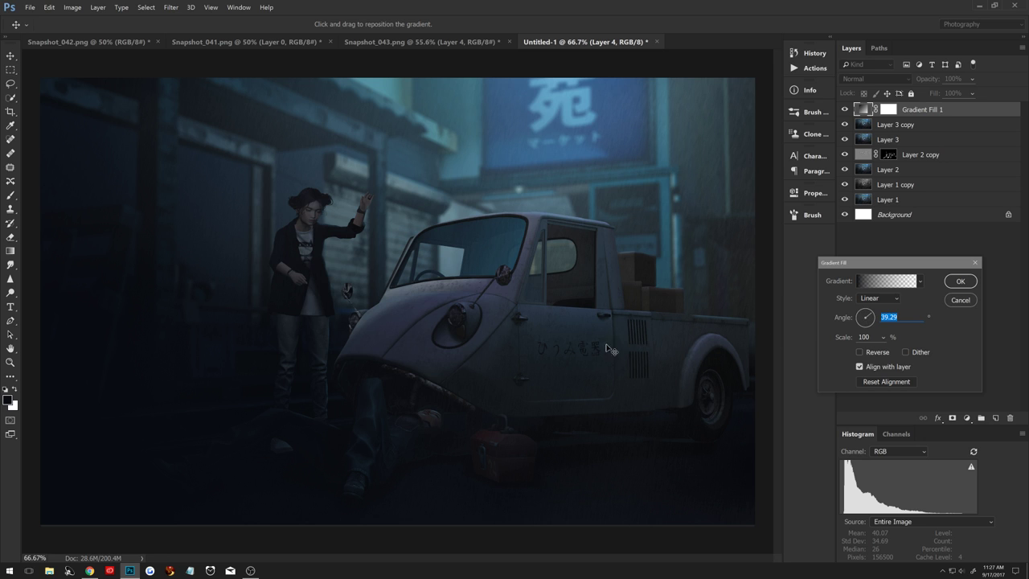
left_click_drag(592, 336, 336, 431)
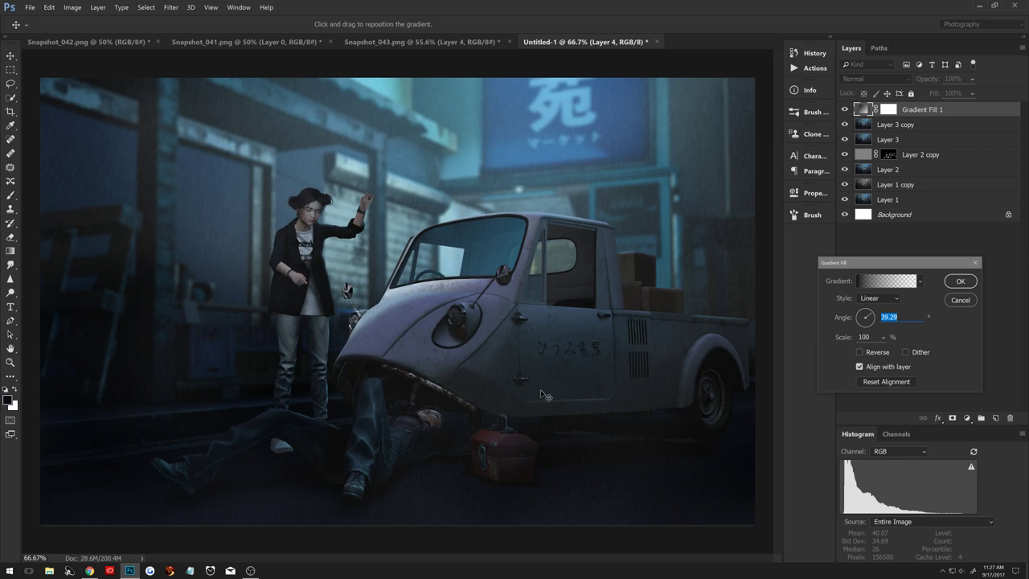
left_click(959, 283)
Add a second Gradient Fill layer angled at about 103°.
left_click(968, 419)
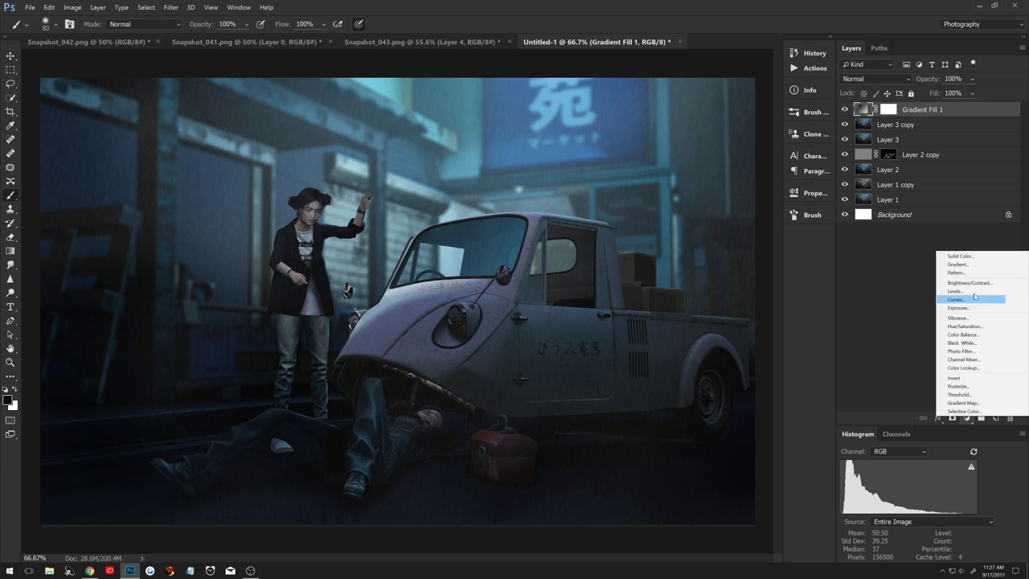
left_click(964, 268)
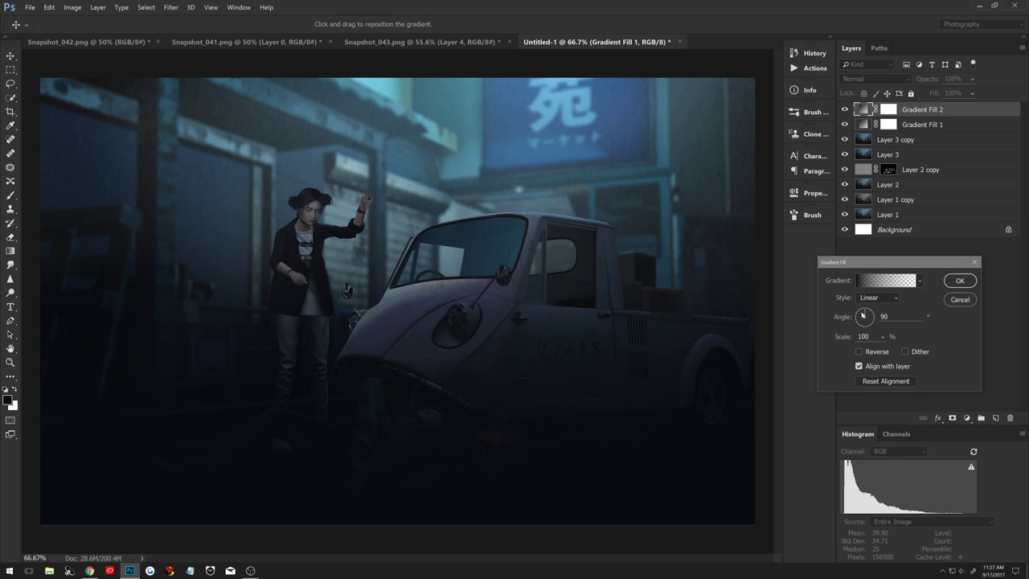
left_click_drag(862, 316, 858, 313)
left_click_drag(570, 316, 692, 427)
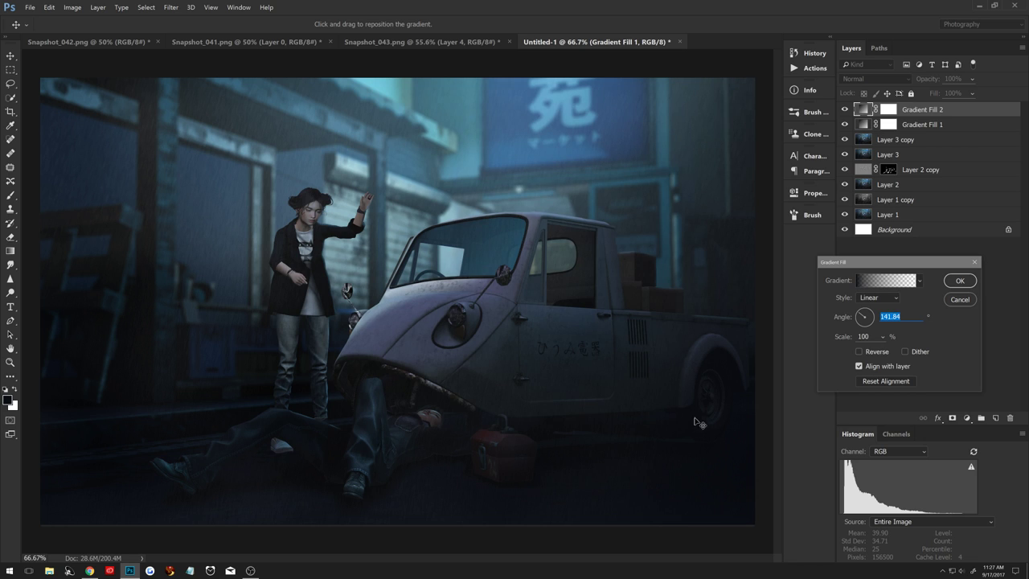
left_click_drag(861, 316, 864, 312)
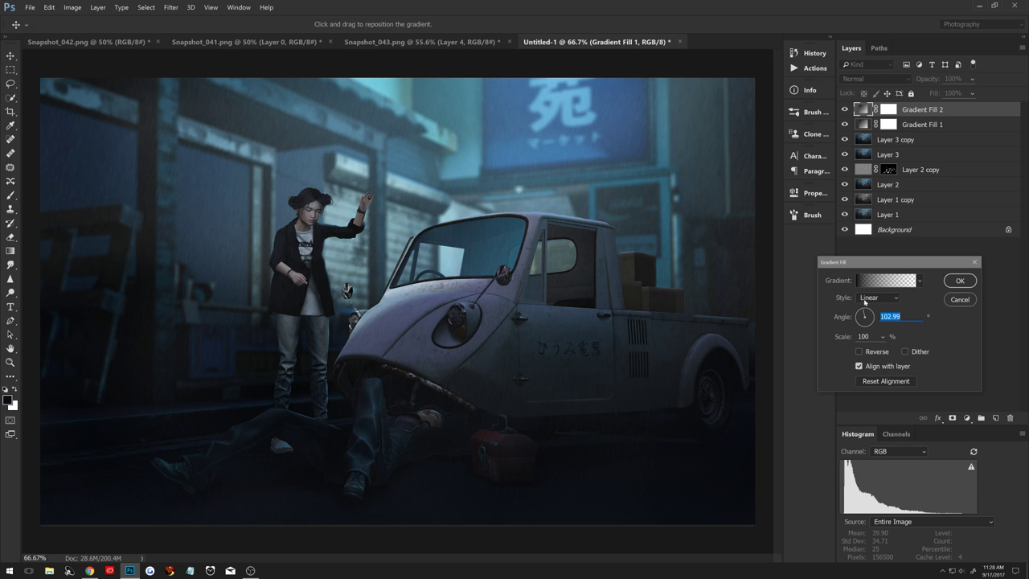
left_click(957, 281)
key("b")
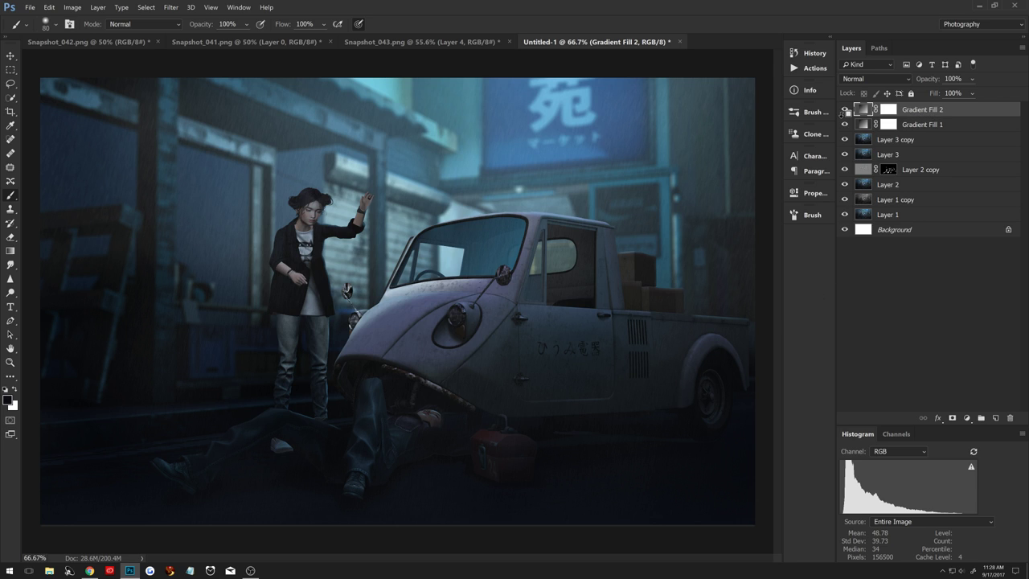
Stamp visible layers into Layer 4, duplicate it, and start a vertical Tilt-Shift blur.
key("ctrl+shift+alt+e")
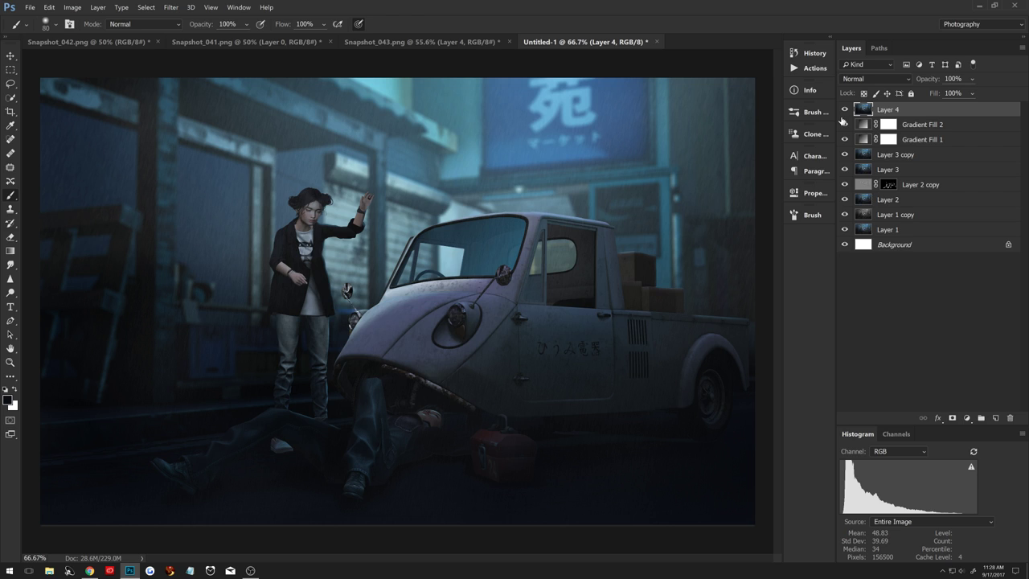
key("ctrl+j")
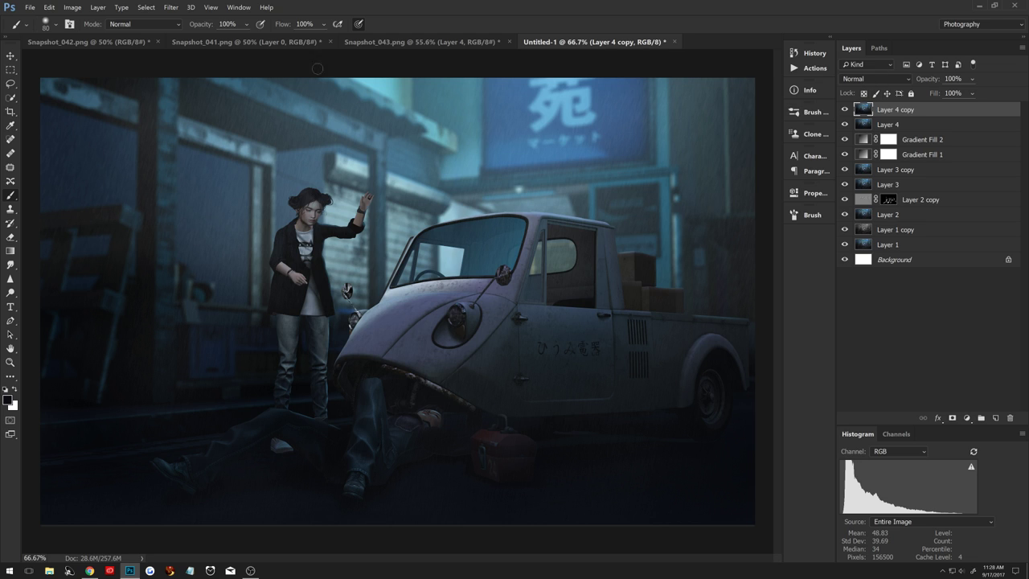
left_click(171, 8)
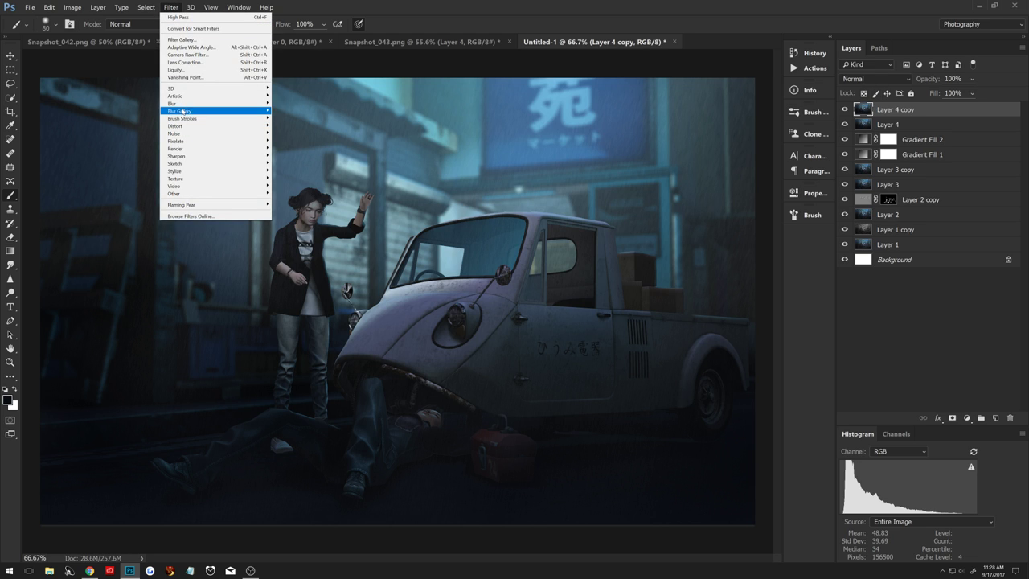
mouse_move(180, 111)
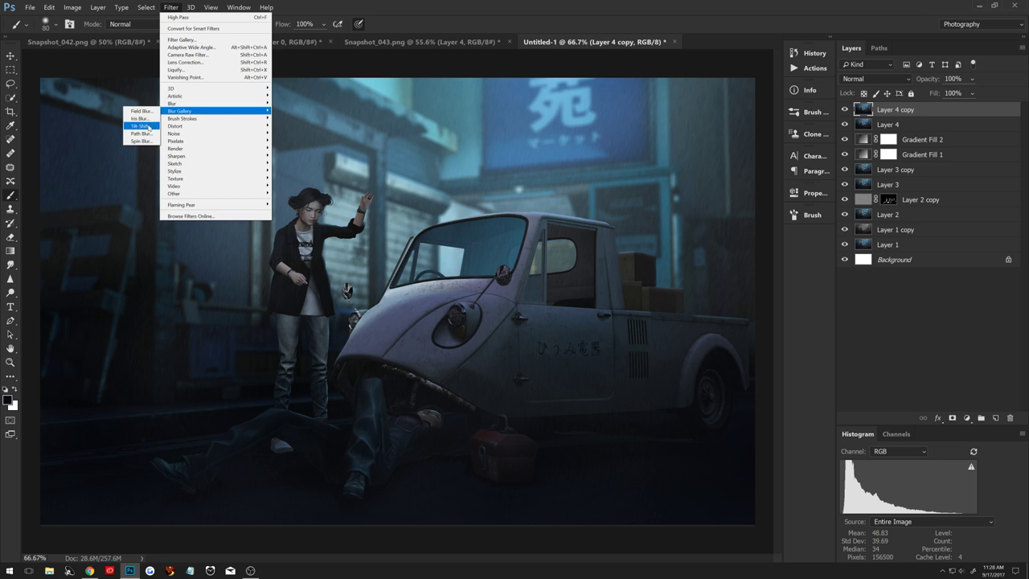
left_click(142, 126)
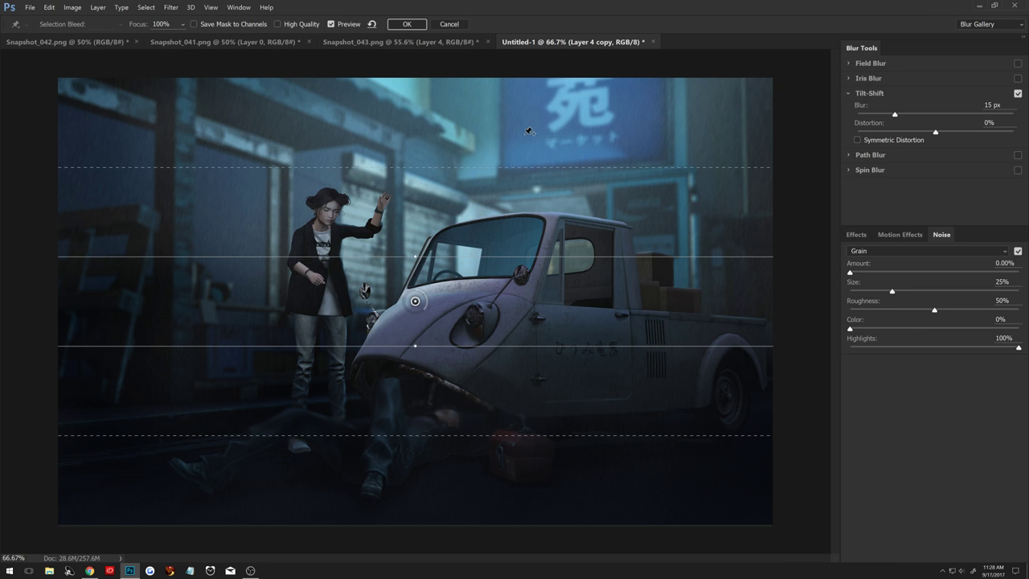
left_click_drag(421, 252, 523, 299)
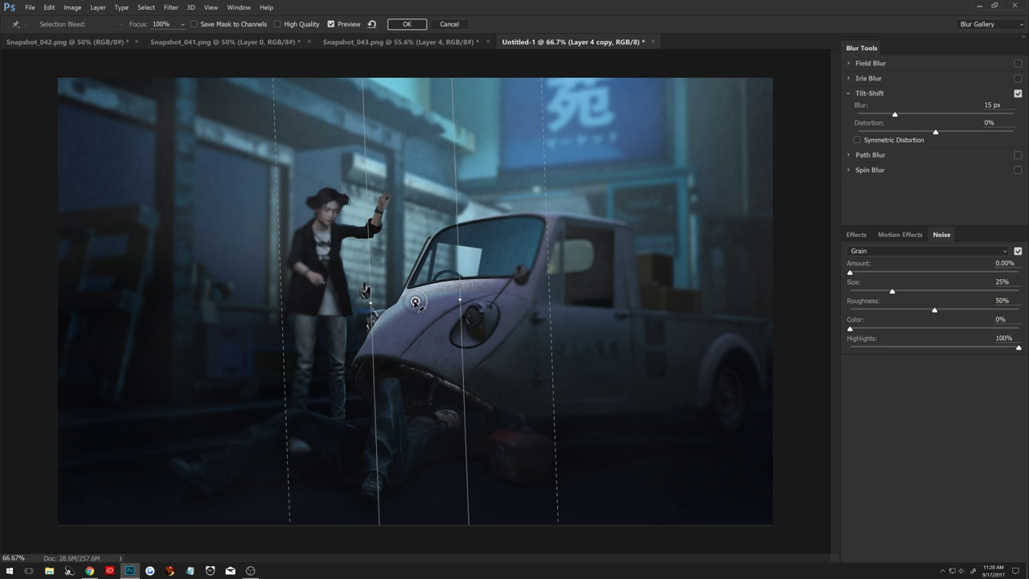
Center the 15 px Tilt-Shift blur on the truck front, widening focus over the girl, and apply.
left_click_drag(415, 301, 437, 300)
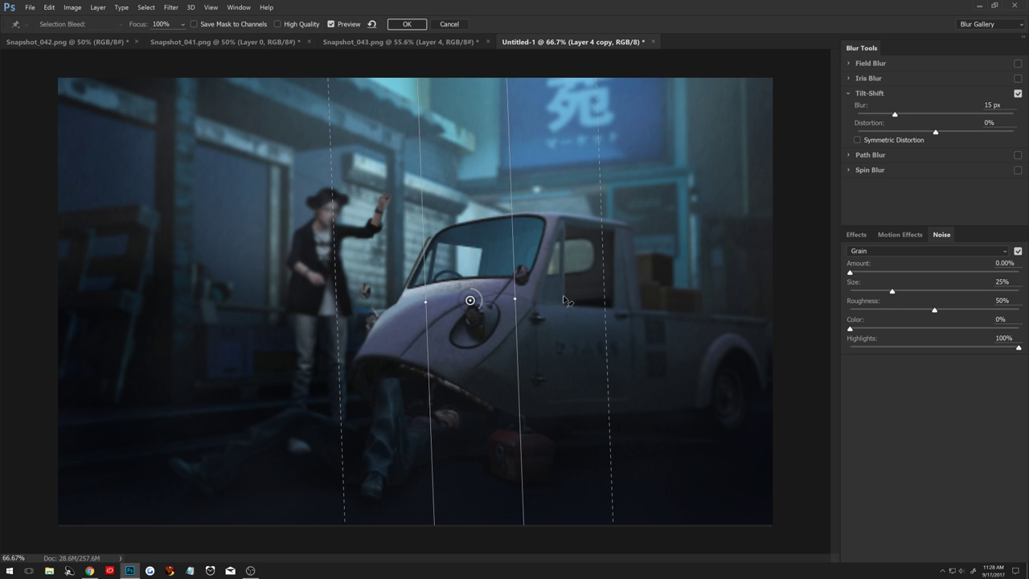
left_click_drag(603, 302, 751, 302)
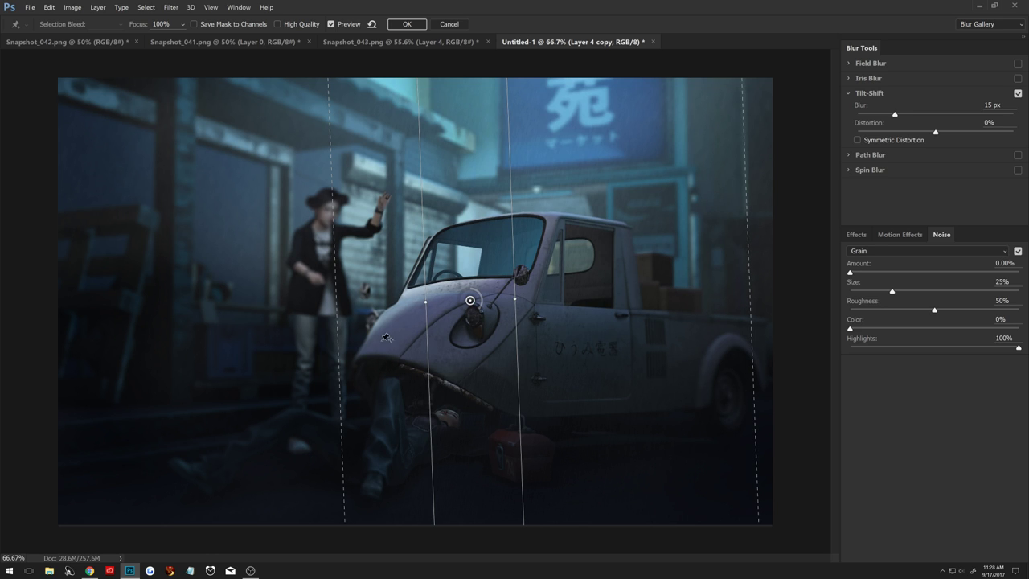
left_click_drag(429, 344, 378, 344)
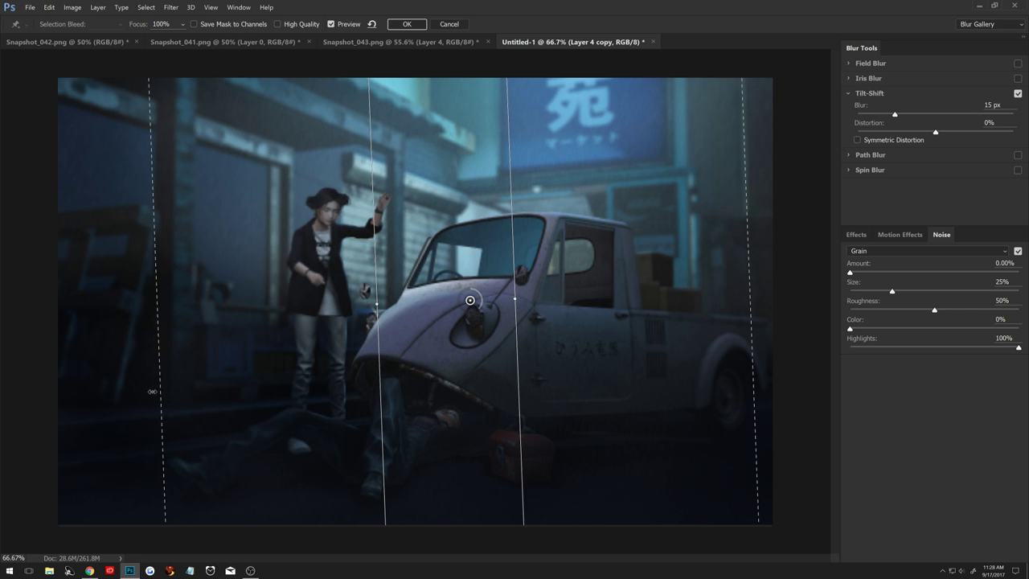
left_click_drag(232, 377, 82, 402)
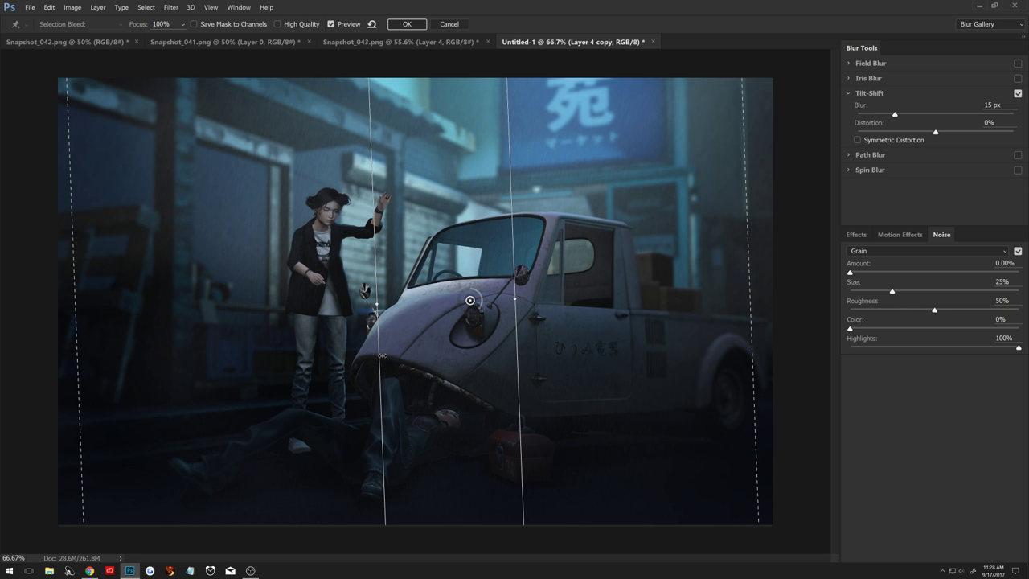
left_click_drag(383, 355, 344, 357)
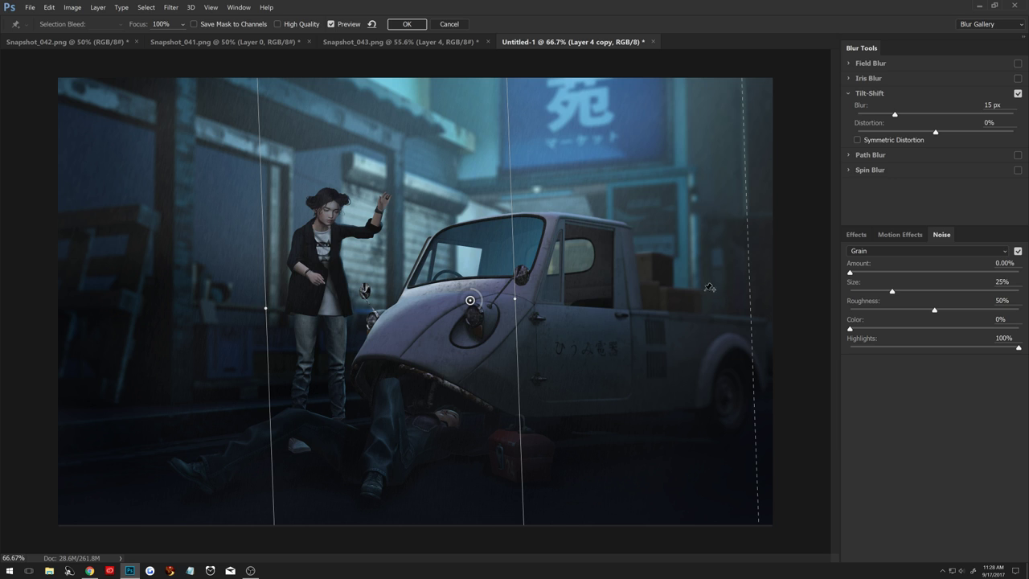
left_click(410, 24)
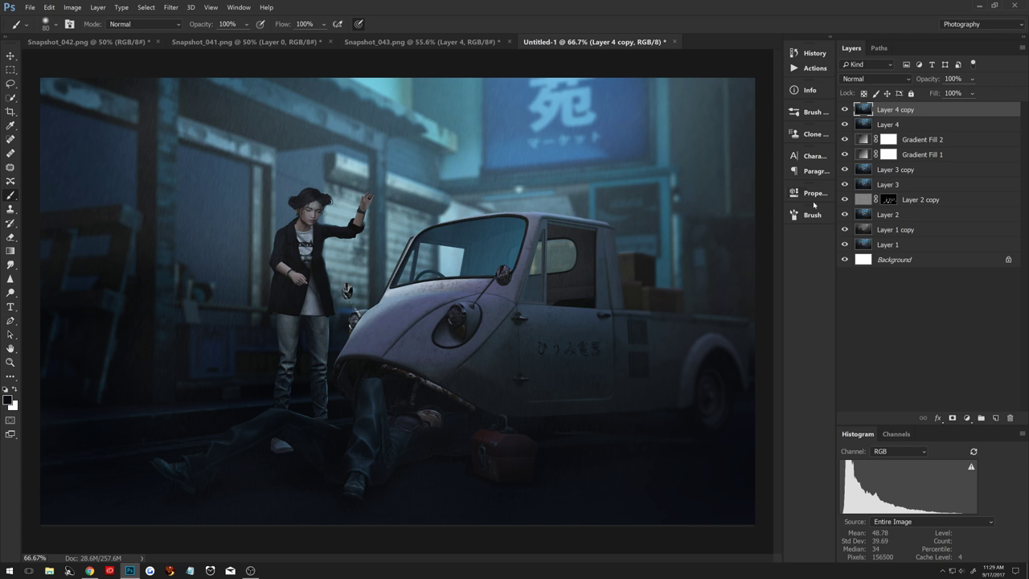
Add a Gradient Map layer with the Violet, Orange gradient in Soft Light at 15% opacity.
left_click(996, 418)
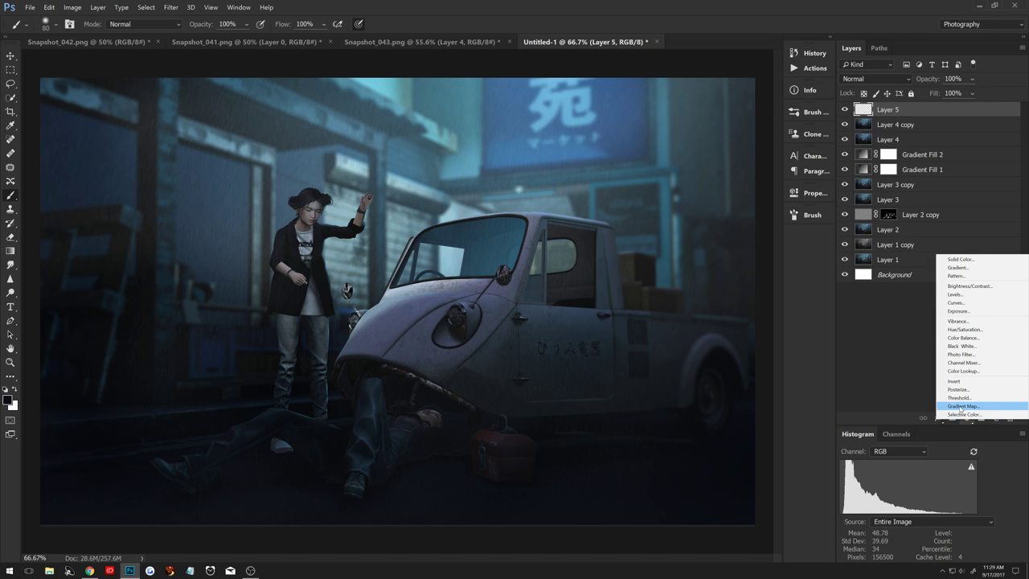
left_click(963, 406)
left_click(712, 226)
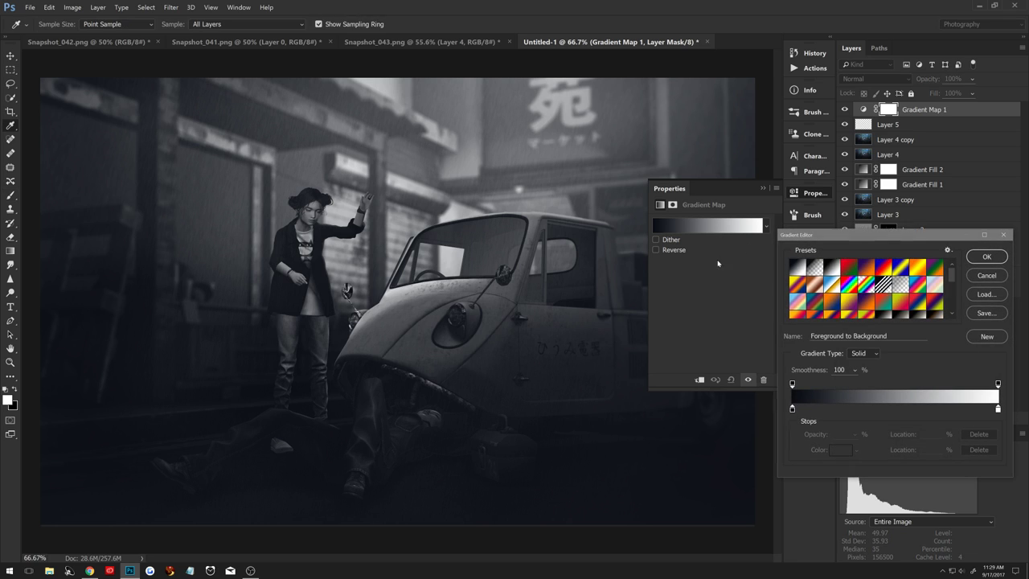
left_click(867, 268)
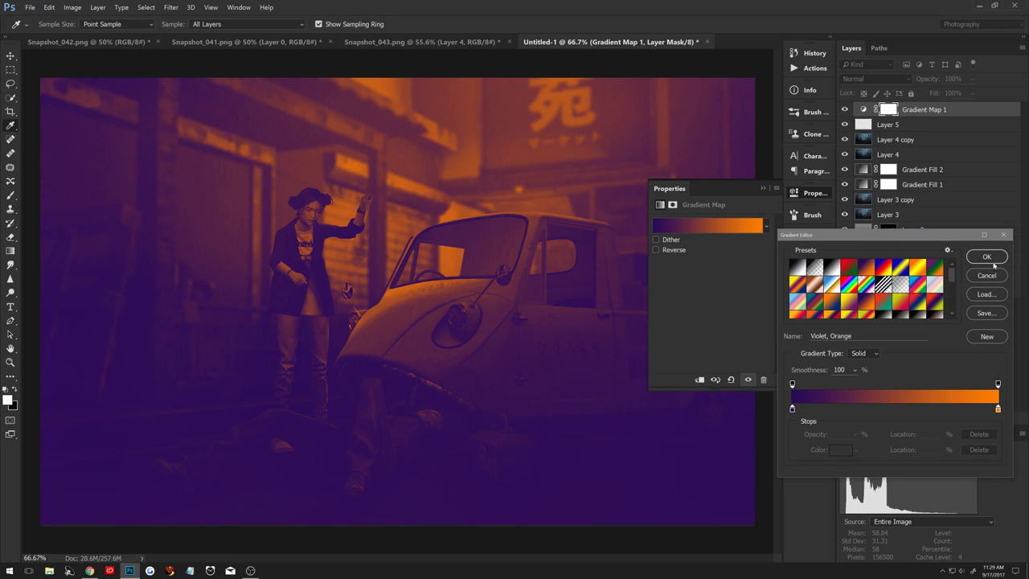
left_click(994, 265)
left_click(875, 79)
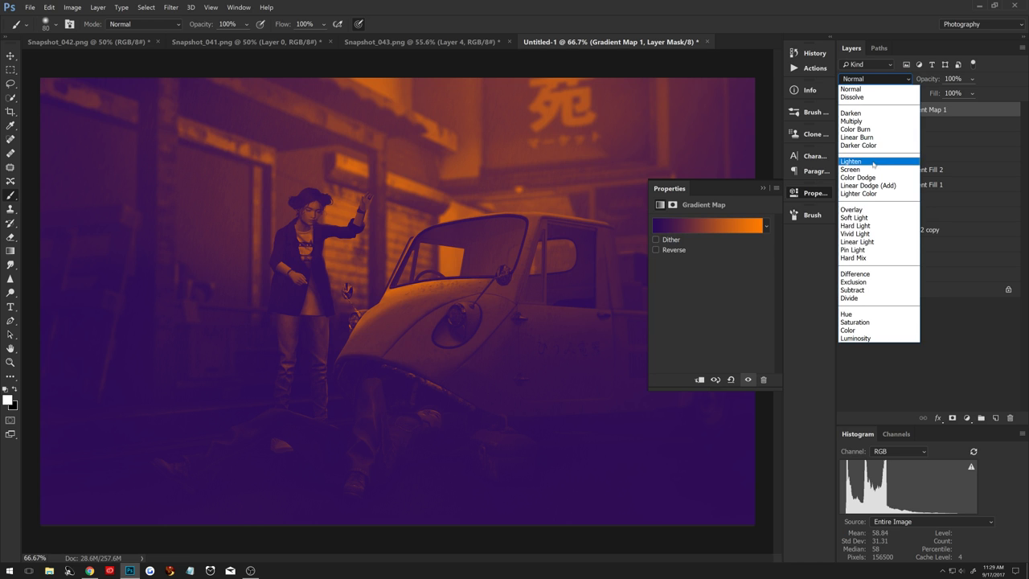
left_click(855, 218)
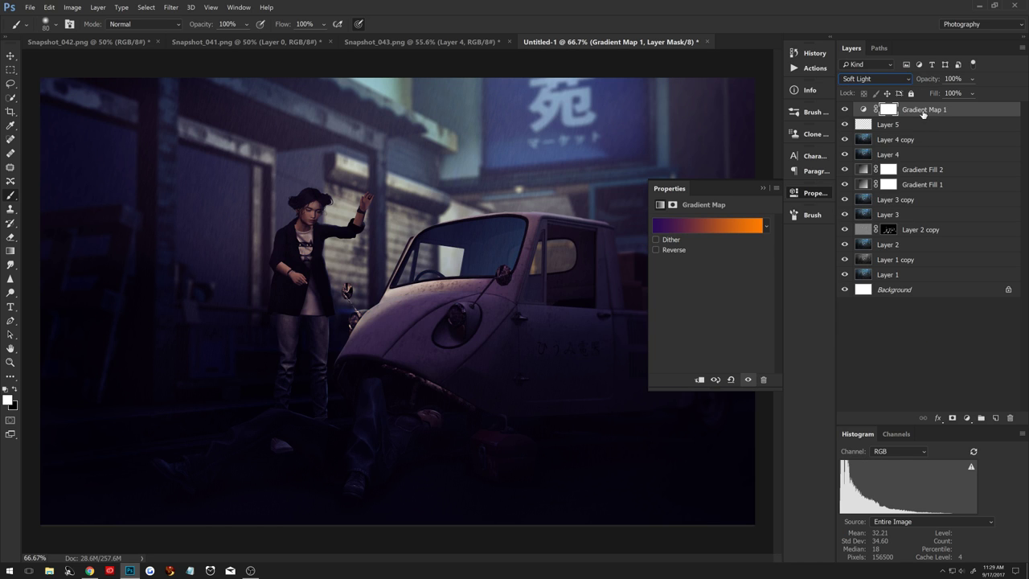
left_click_drag(929, 84, 882, 85)
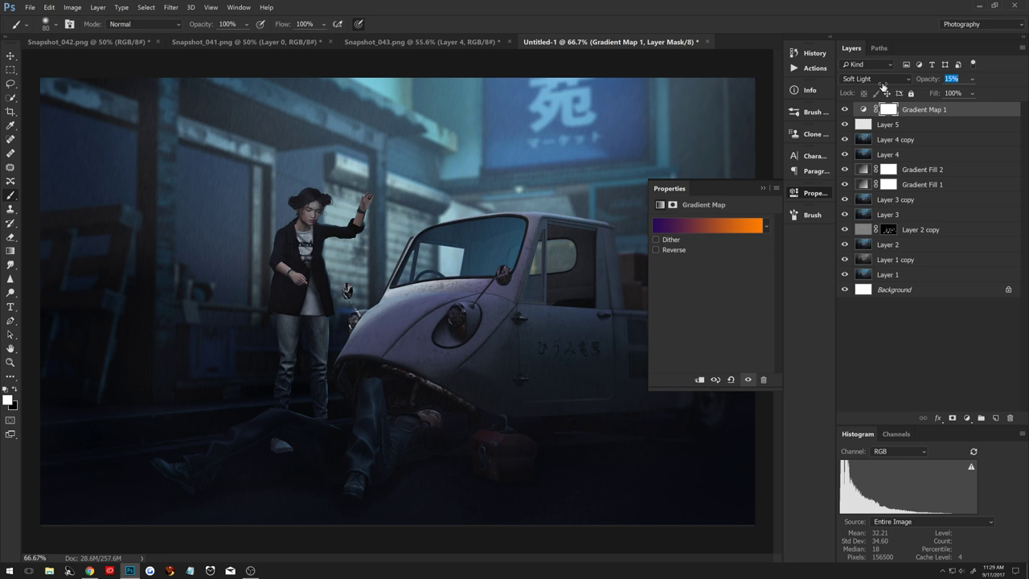
Compare gradient presets and settle on Violet, Green, Orange for the Gradient Map.
left_click(711, 225)
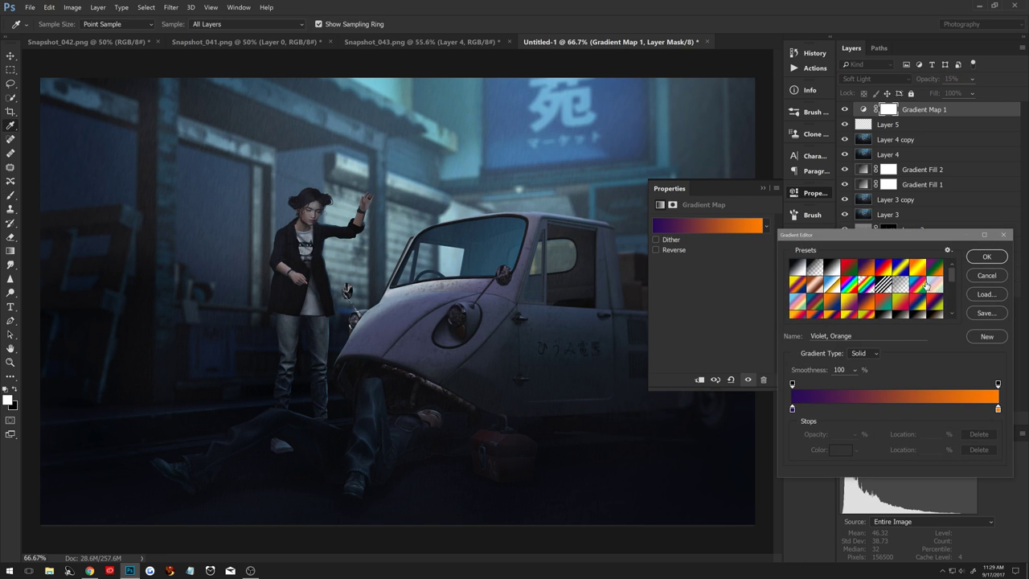
left_click(936, 283)
left_click(936, 270)
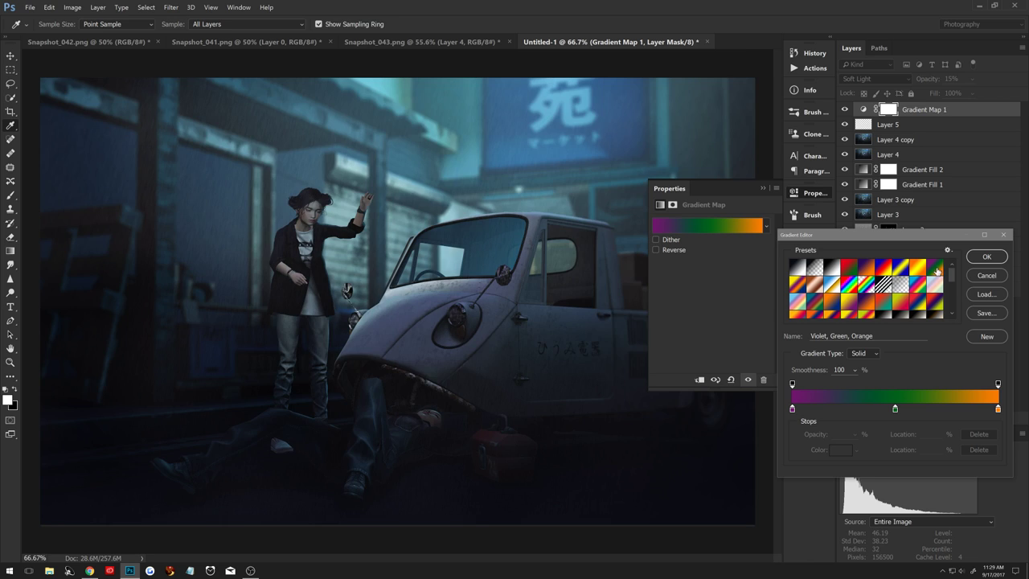
left_click(939, 285)
left_click(904, 304)
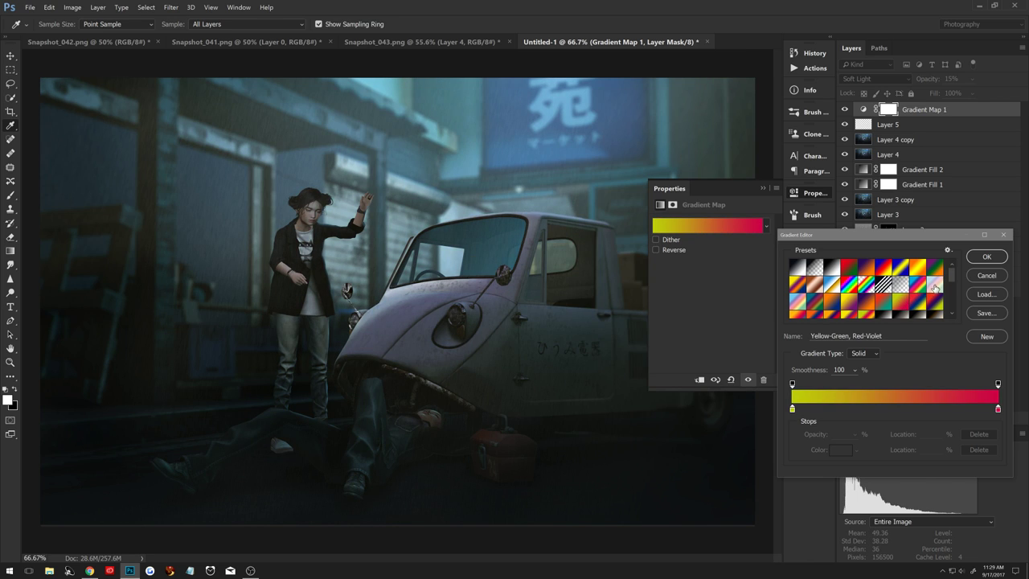
left_click(936, 269)
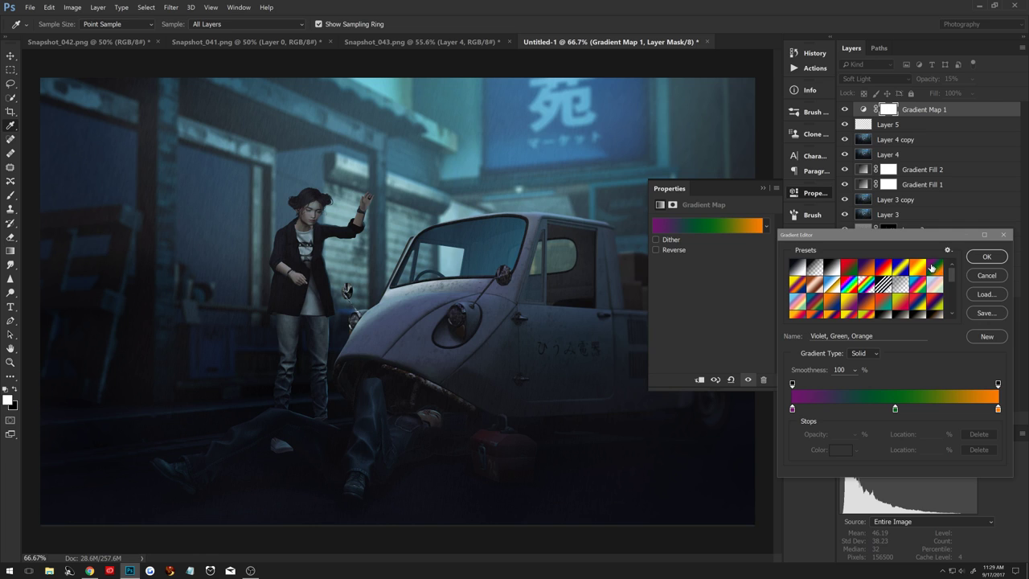
left_click(986, 256)
left_click(763, 188)
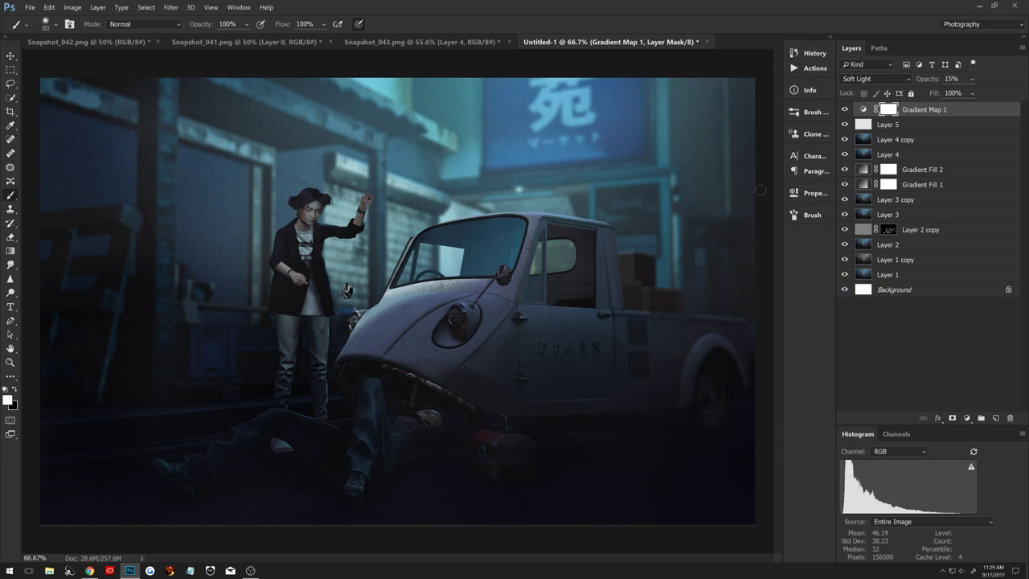
Compare the grade on and off, then view the image in Full Screen Mode, zooming on the windshield.
left_click(844, 110)
left_click(251, 570)
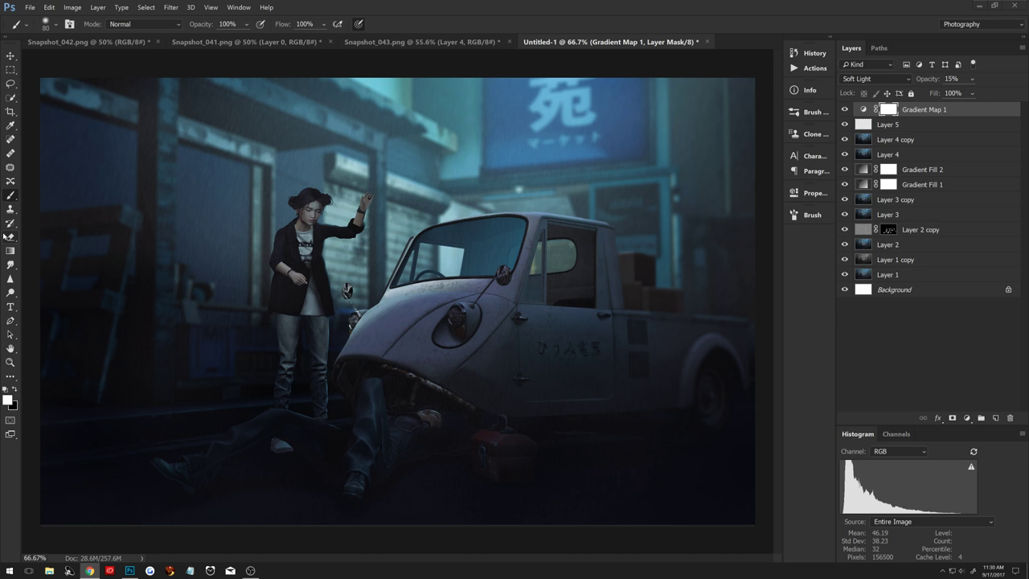
left_click(438, 18)
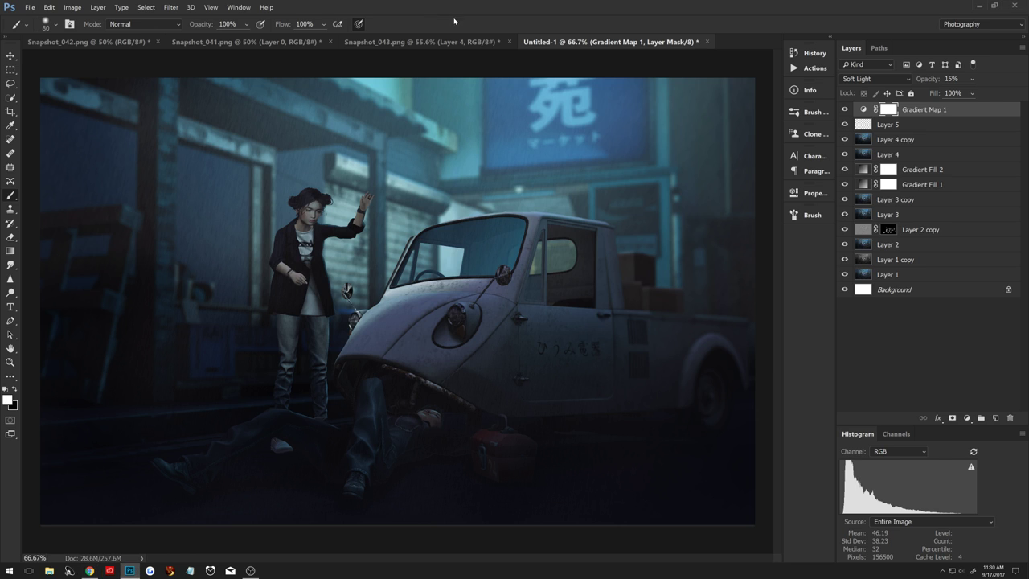
key("f")
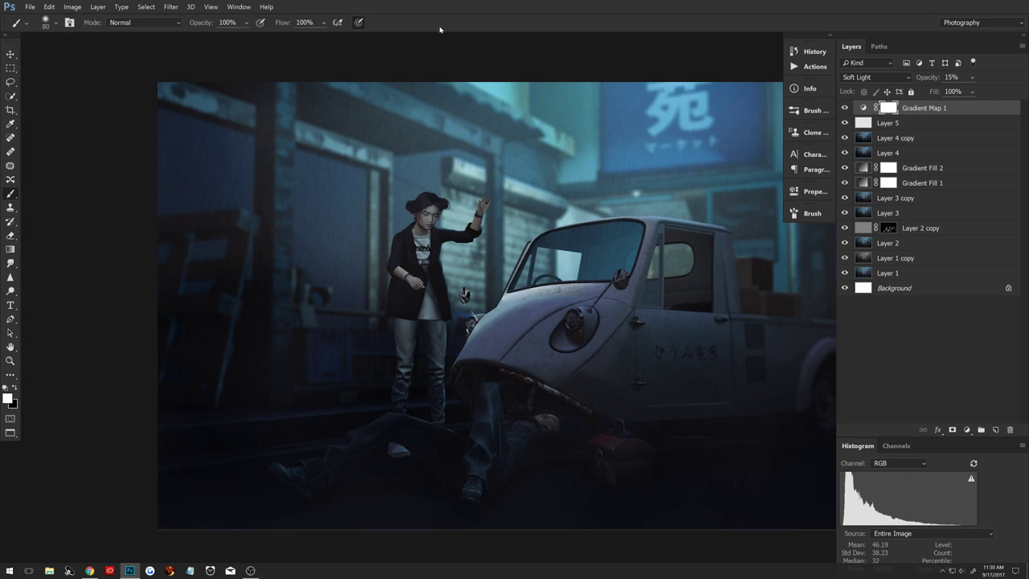
key("f")
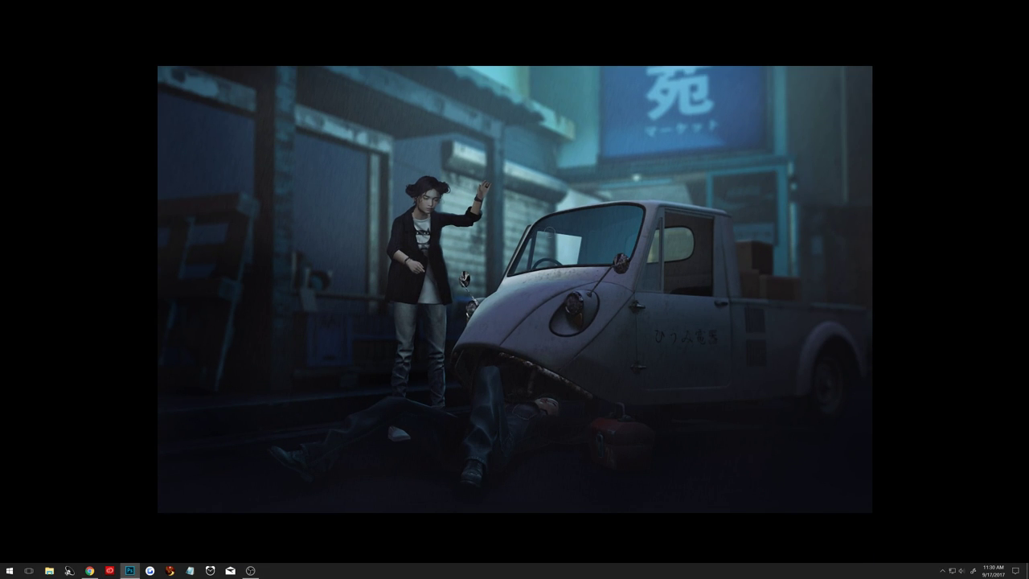
left_click(541, 241)
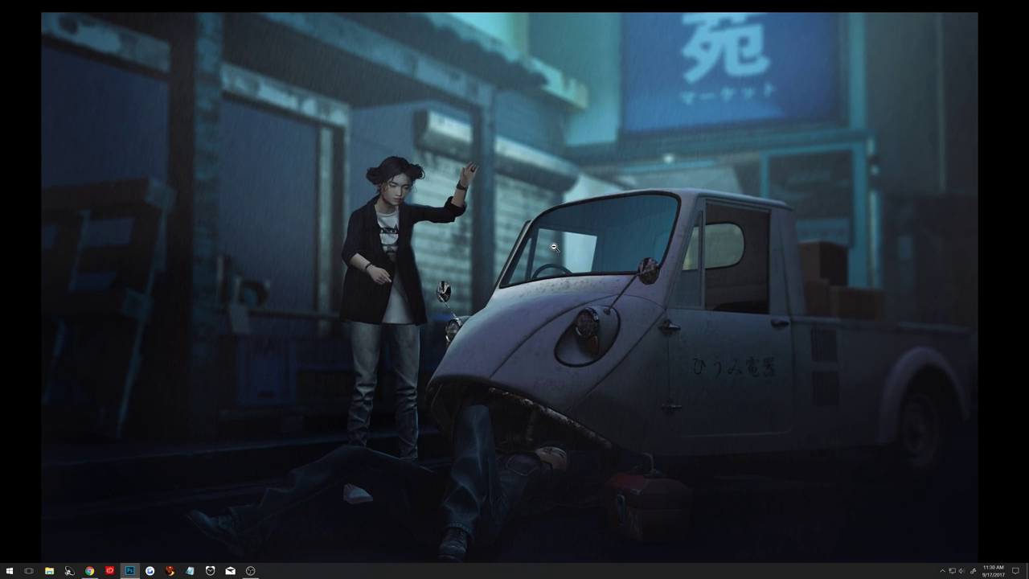
left_click(554, 247, "alt")
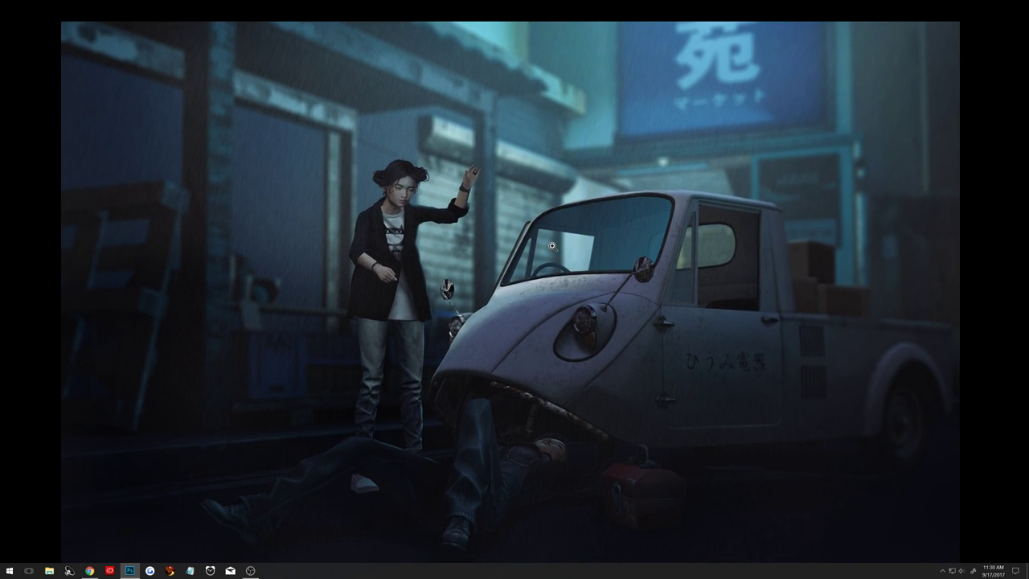